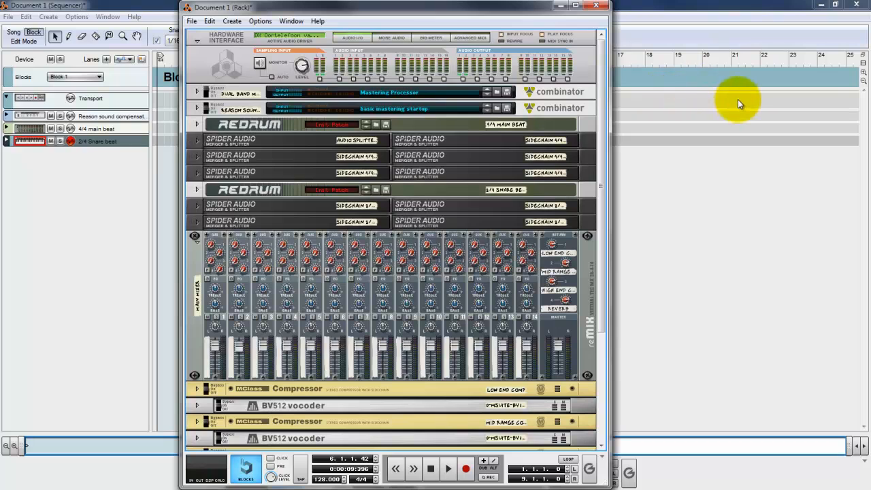
Create a Combinator in the empty rack space below the RV7000 reverb.
{"action": "scroll", "coordinate": [443, 272], "scroll_direction": "down", "scroll_amount": 1}
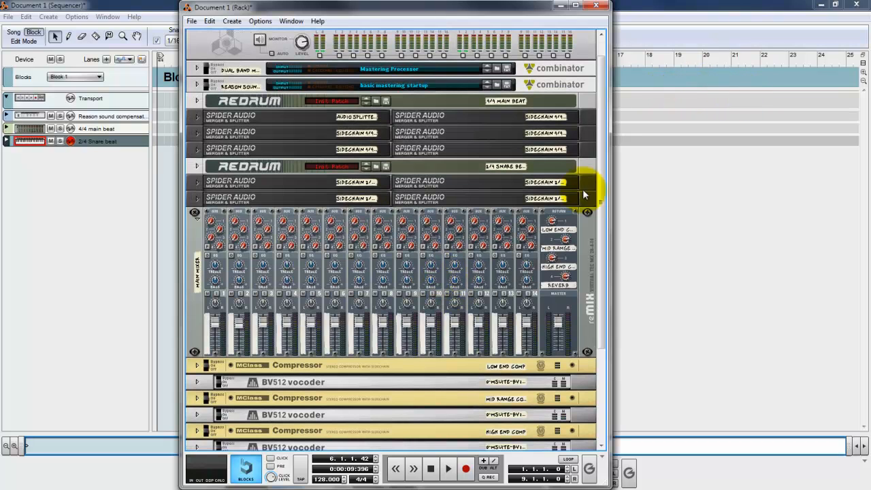
{"action": "scroll", "coordinate": [376, 235], "scroll_direction": "down", "scroll_amount": 5}
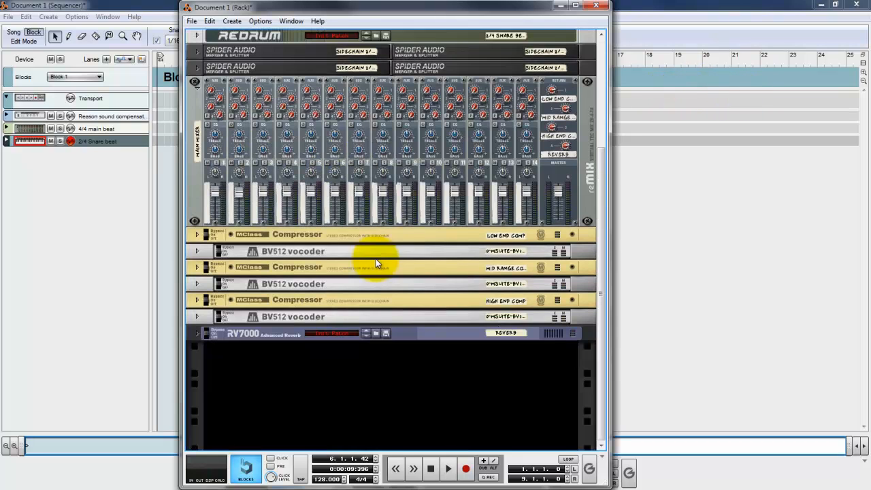
{"action": "right_click", "coordinate": [356, 379]}
{"action": "left_click", "coordinate": [405, 68]}
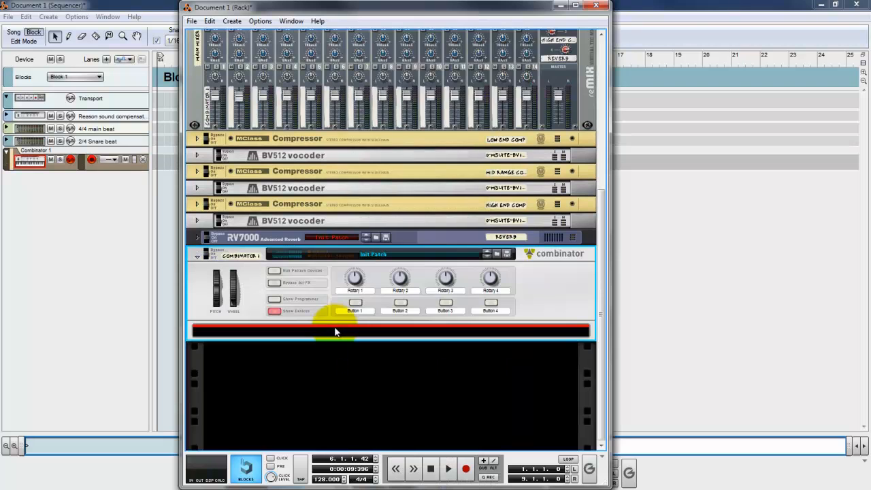
Add a Line Mixer 6:2 and a Redrum drum computer inside the new Combinator.
{"action": "right_click", "coordinate": [334, 330]}
{"action": "mouse_move", "coordinate": [383, 121]}
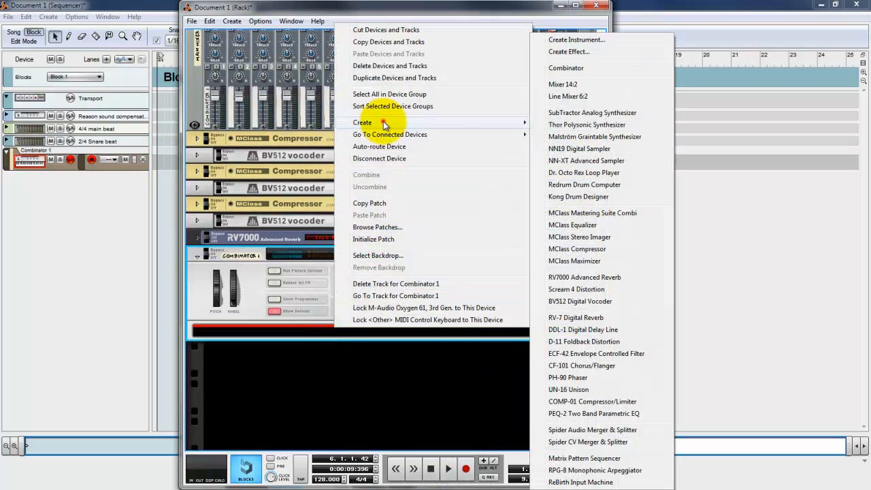
{"action": "left_click", "coordinate": [590, 97]}
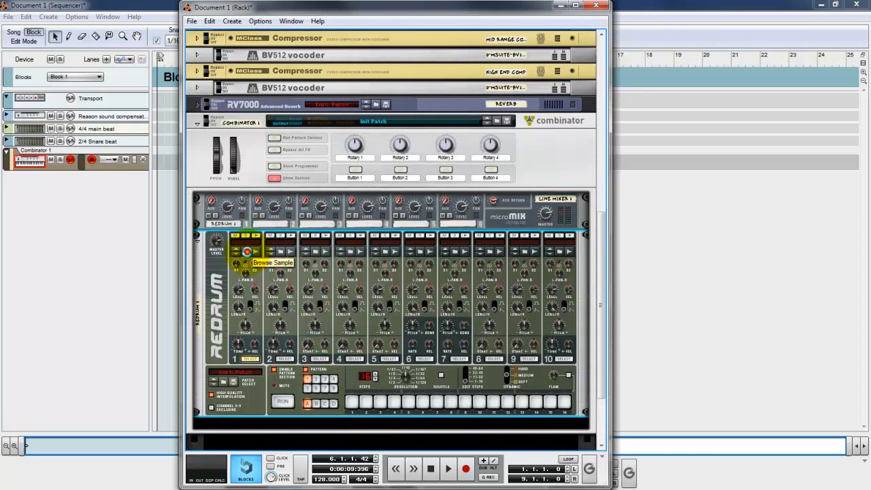
Audition the bass drum samples and load VES1 Bassdrums 014.wav into Redrum channel 1.
{"action": "left_click", "coordinate": [256, 253]}
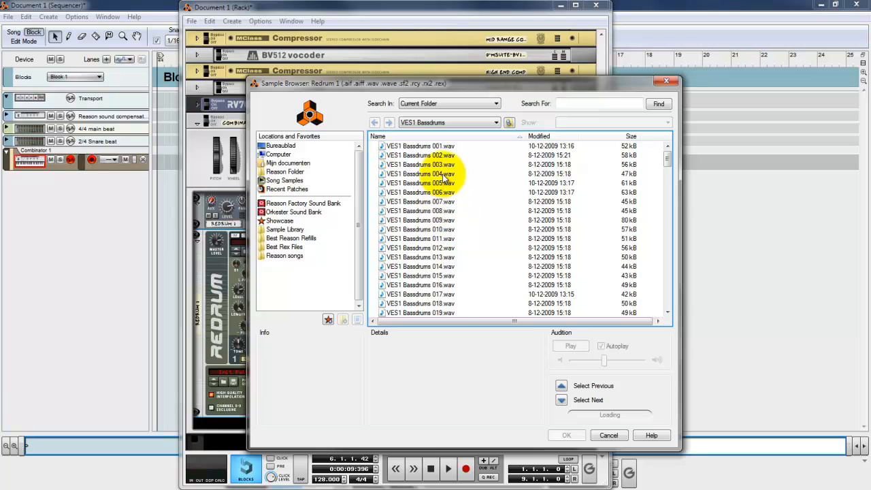
{"action": "left_click", "coordinate": [427, 275]}
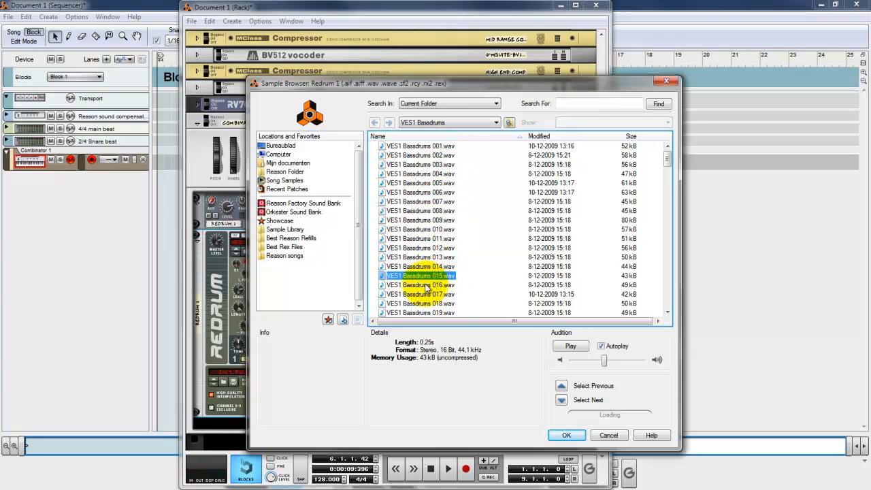
{"action": "left_click", "coordinate": [427, 267]}
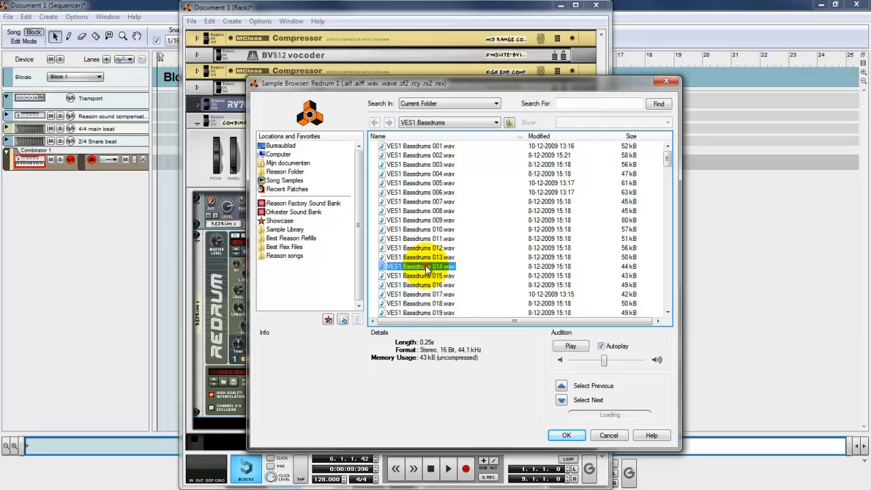
{"action": "double_click", "coordinate": [422, 268]}
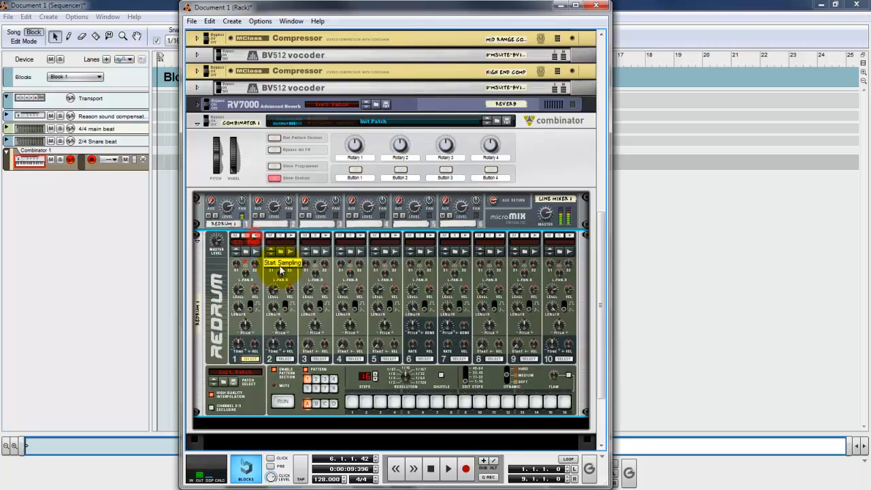
Program channel 1 of the Redrum pattern with hits on steps 1, 5, 9 and 13.
{"action": "left_click", "coordinate": [352, 402]}
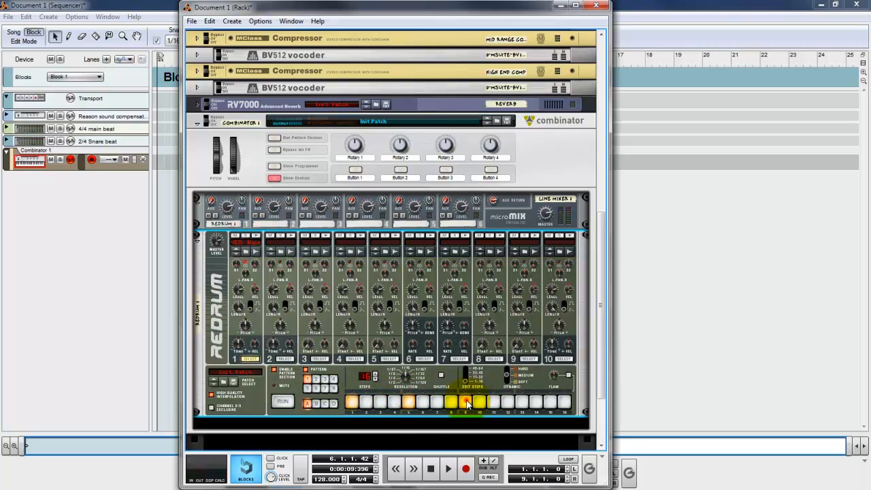
{"action": "left_click", "coordinate": [523, 403]}
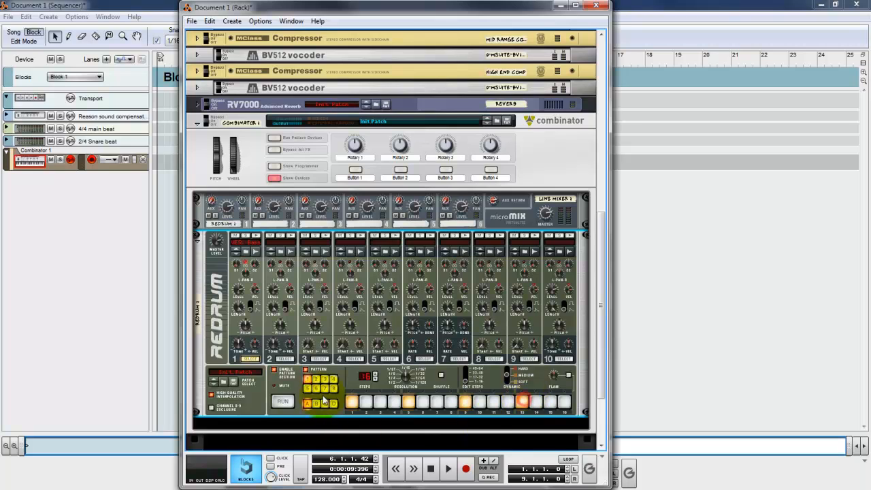
{"action": "left_click", "coordinate": [407, 401]}
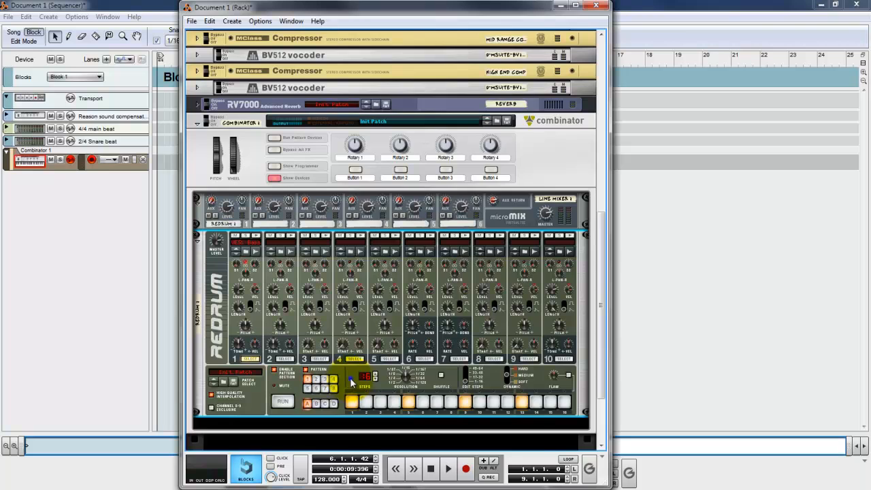
Copy the Redrum pattern to its sequencer track and disable the Redrum's pattern section.
{"action": "right_click", "coordinate": [350, 383]}
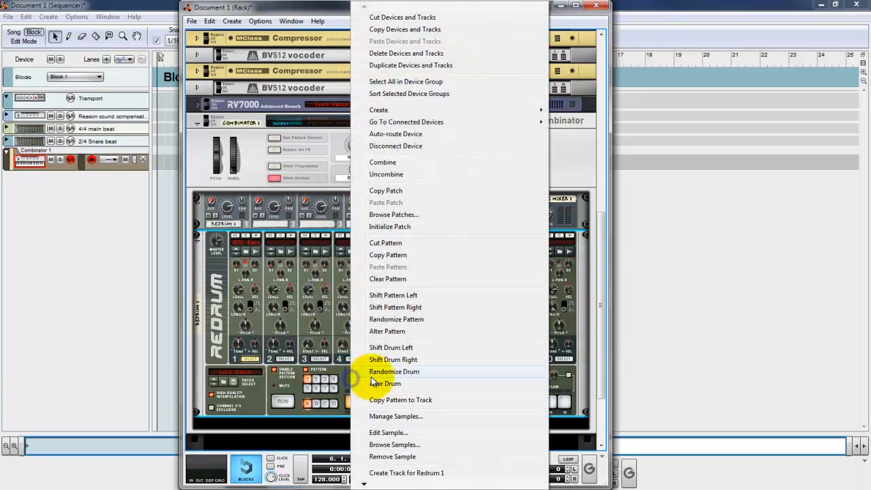
{"action": "left_click", "coordinate": [401, 400]}
{"action": "left_click_drag", "start_coordinate": [361, 10], "coordinate": [492, 11]}
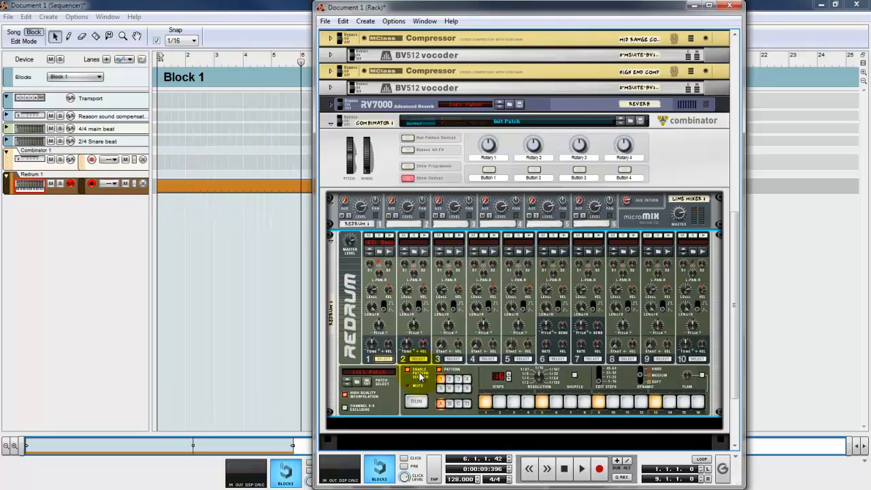
{"action": "left_click", "coordinate": [408, 371]}
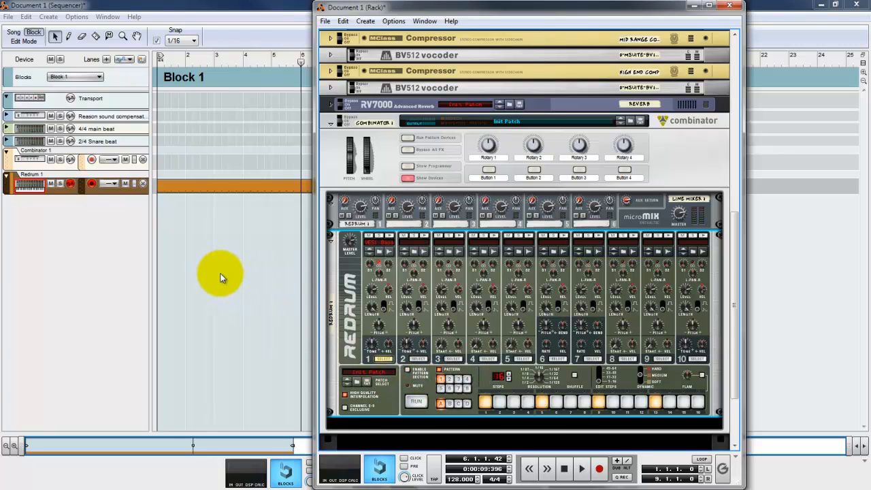
Move the Redrum note clip onto the Combinator 1 track and rename that track Bassdrum.
{"action": "left_click", "coordinate": [106, 261]}
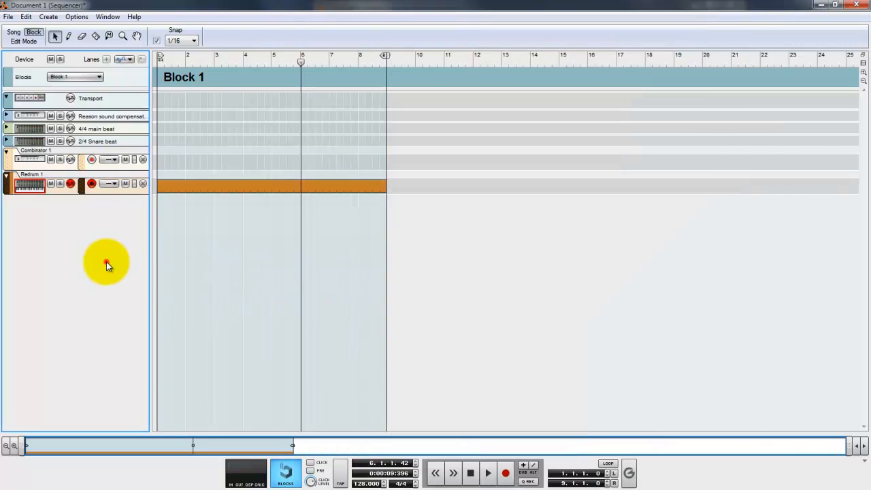
{"action": "left_click", "coordinate": [208, 188]}
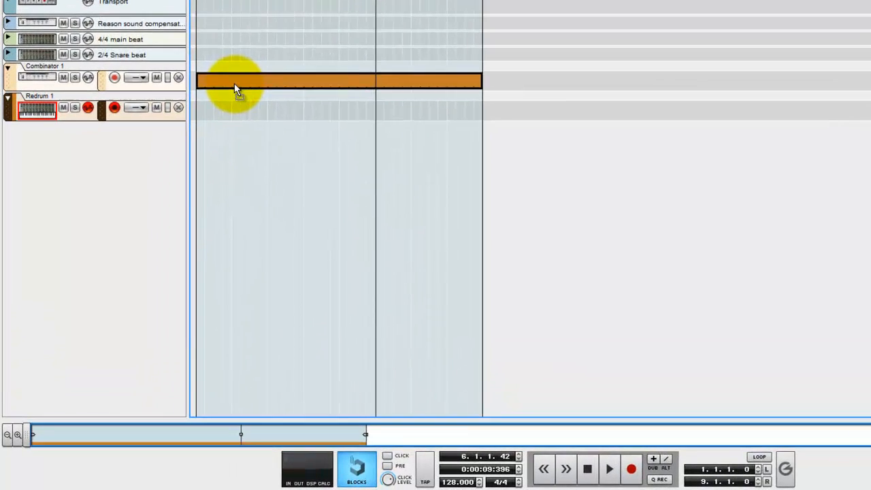
{"action": "double_click", "coordinate": [48, 66]}
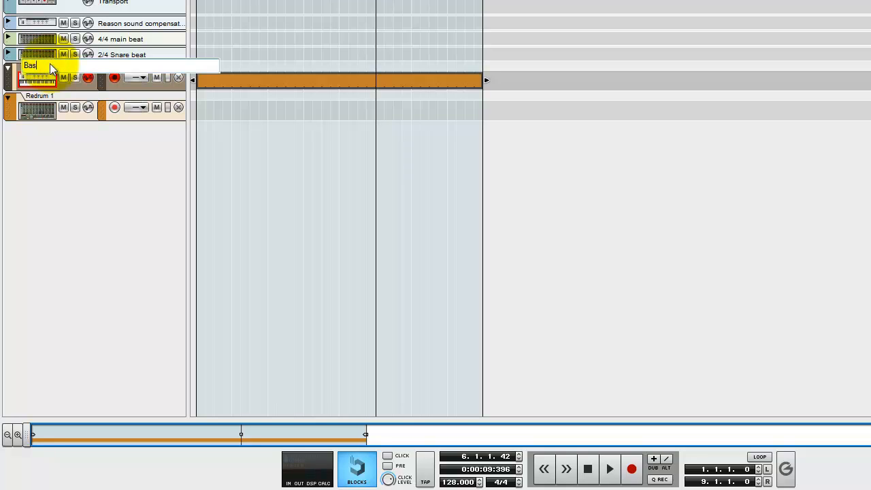
{"action": "type", "text": "Bassdrum"}
{"action": "key", "text": "Return"}
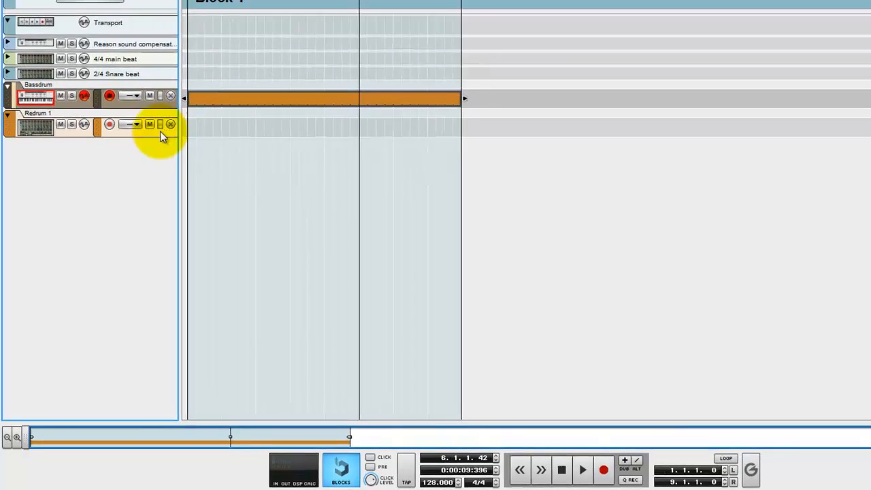
Delete the empty Redrum 1 track from the sequencer while keeping its device.
{"action": "right_click", "coordinate": [160, 131]}
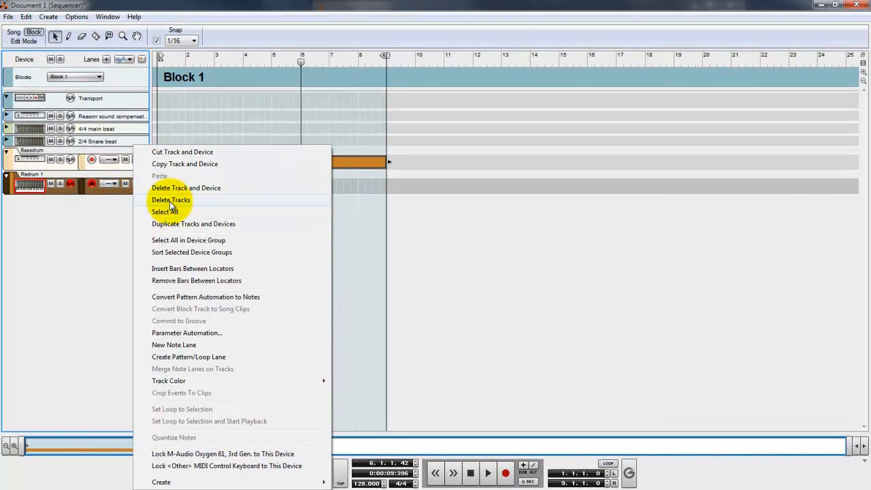
{"action": "left_click", "coordinate": [170, 200]}
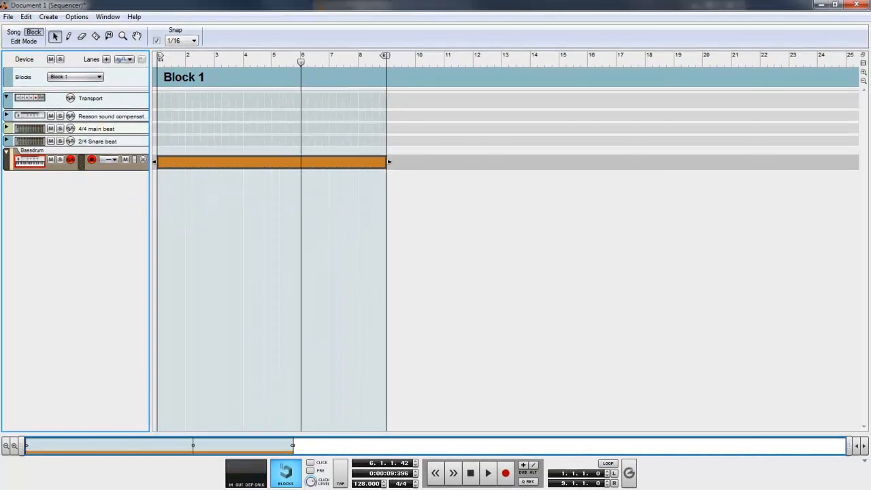
Set the tempo to 127 and play Block 1 from the start, checking both the sequencer and the rack.
{"action": "key", "text": "F6"}
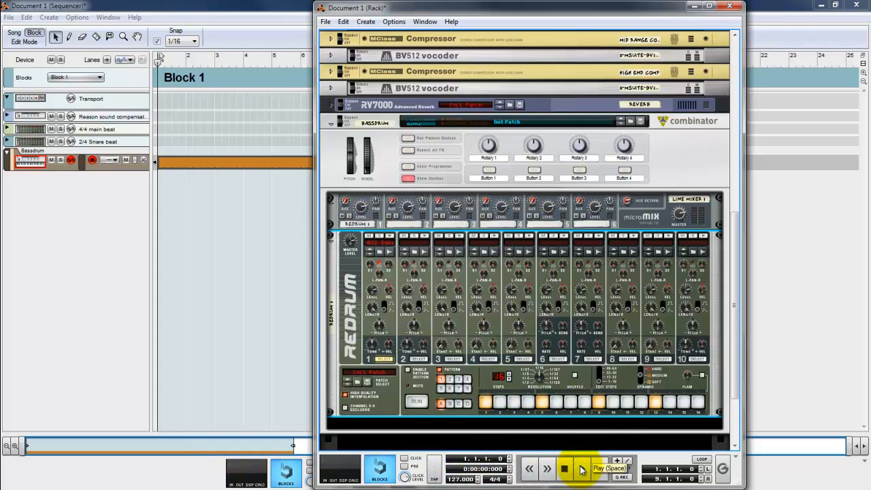
{"action": "left_click", "coordinate": [582, 470]}
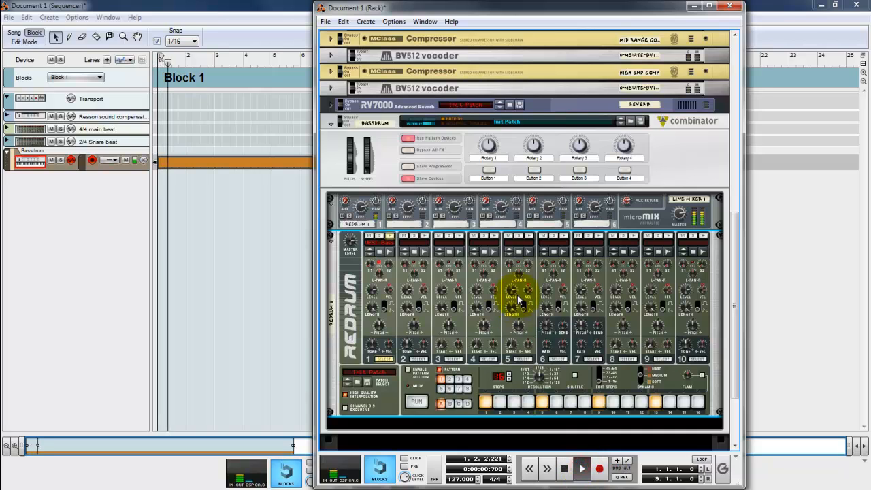
{"action": "left_click", "coordinate": [774, 274]}
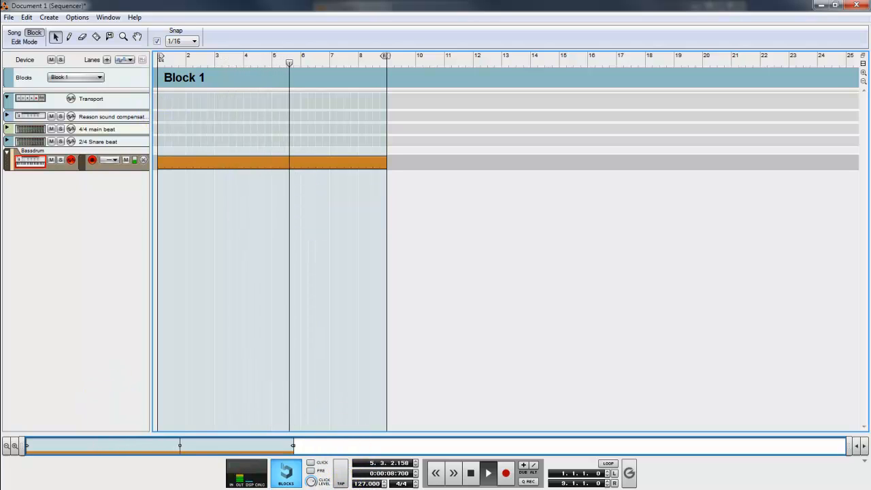
{"action": "key", "text": "alt+Tab"}
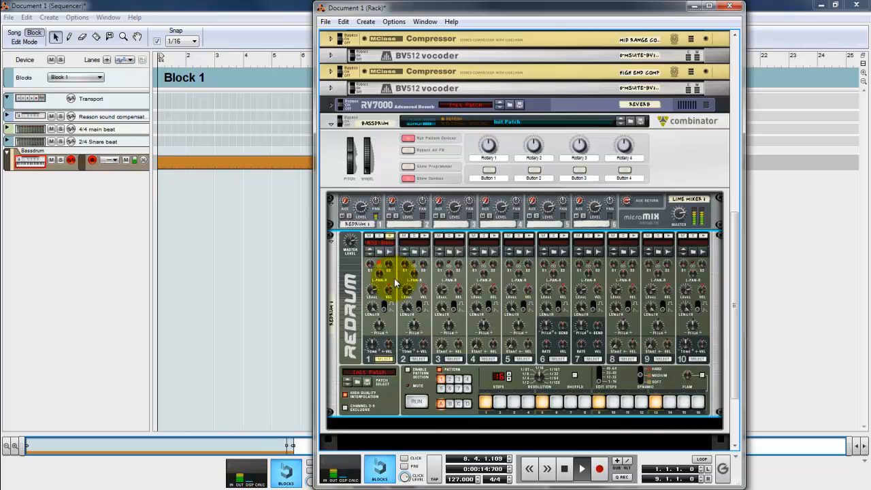
On the rear of the Redrum, cable channel 1's Gate Out to channel 2's Gate In, then return to the rack front.
{"action": "key", "text": "Tab"}
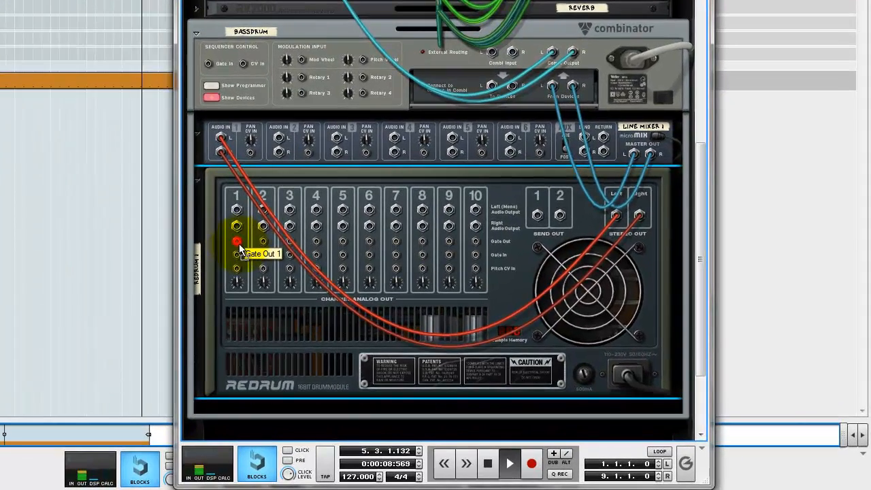
{"action": "left_click_drag", "start_coordinate": [363, 291], "coordinate": [384, 304]}
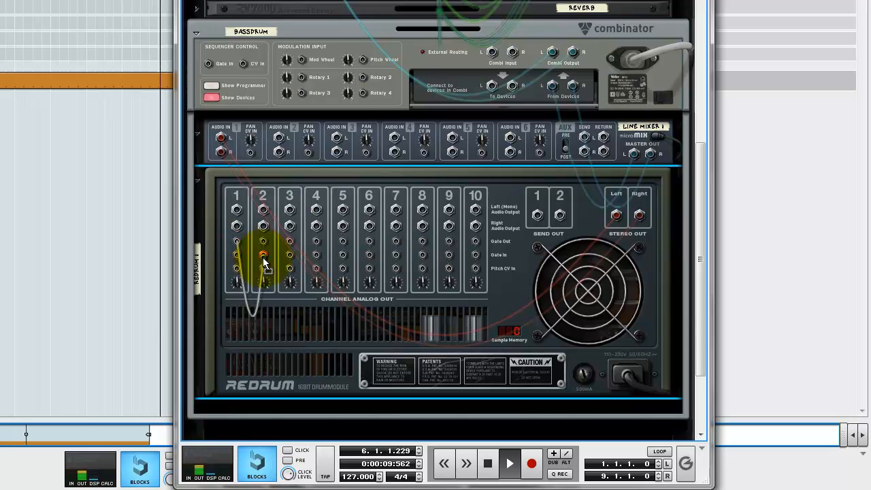
{"action": "left_click_drag", "start_coordinate": [263, 257], "coordinate": [263, 256]}
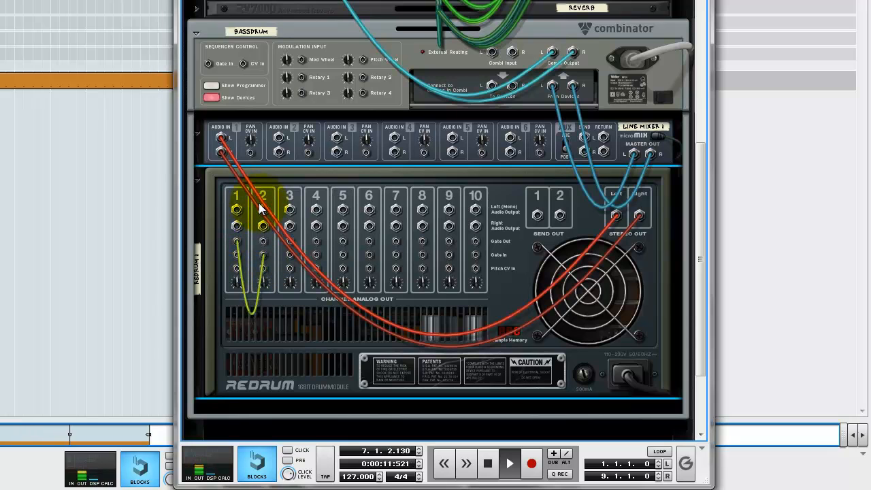
{"action": "key", "text": "Tab"}
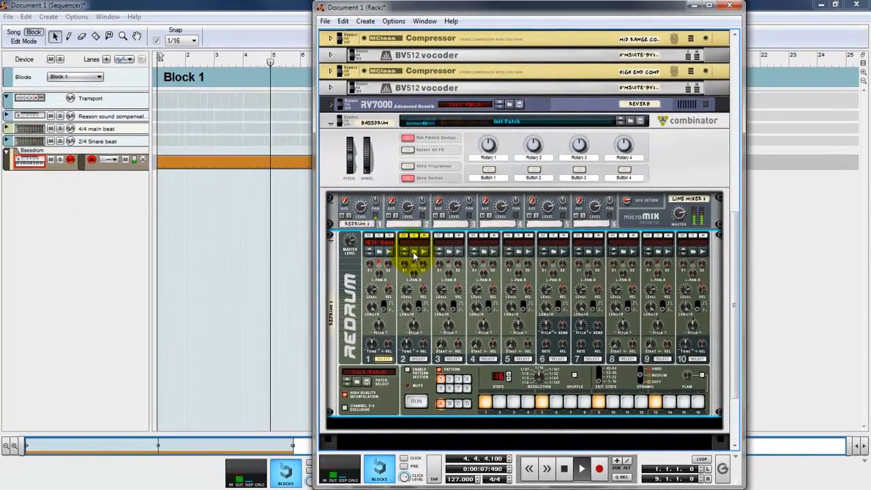
Audition more bass drum samples and load VES1 Bassdrums 063.wav into Redrum channel 2.
{"action": "left_click", "coordinate": [413, 252]}
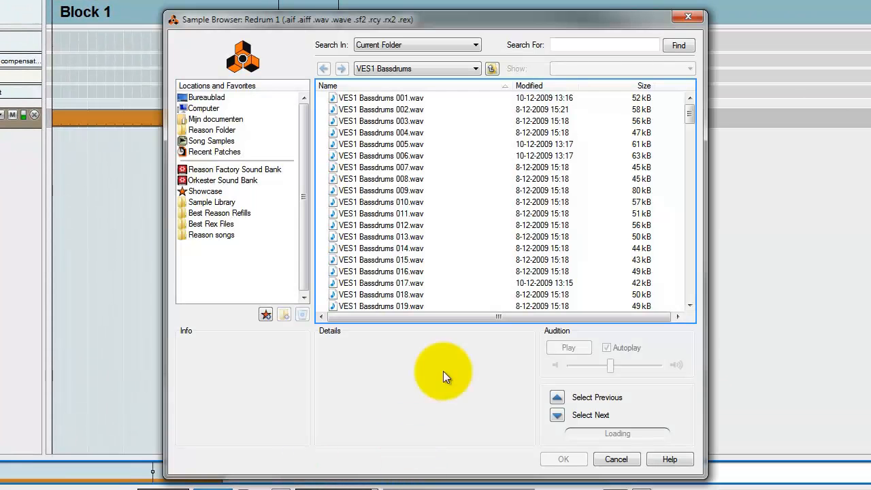
{"action": "scroll", "coordinate": [471, 210], "scroll_direction": "down", "scroll_amount": 5}
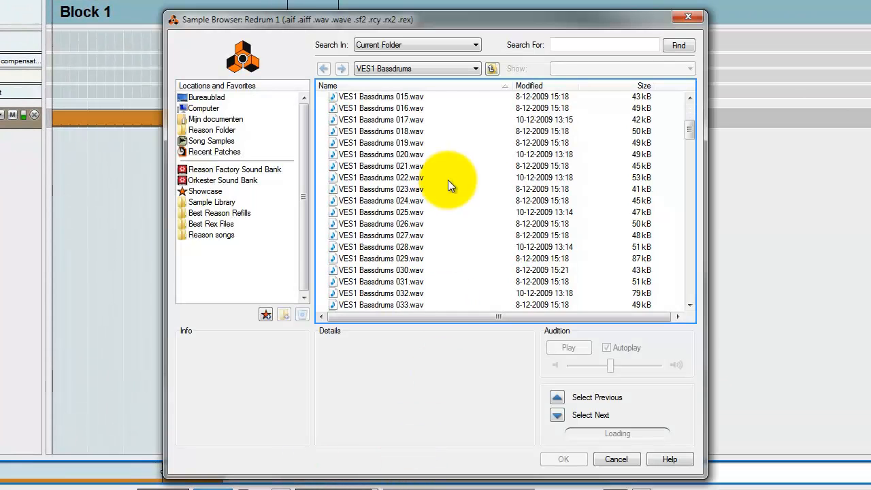
{"action": "scroll", "coordinate": [448, 180], "scroll_direction": "down", "scroll_amount": 12}
{"action": "left_click", "coordinate": [383, 228]}
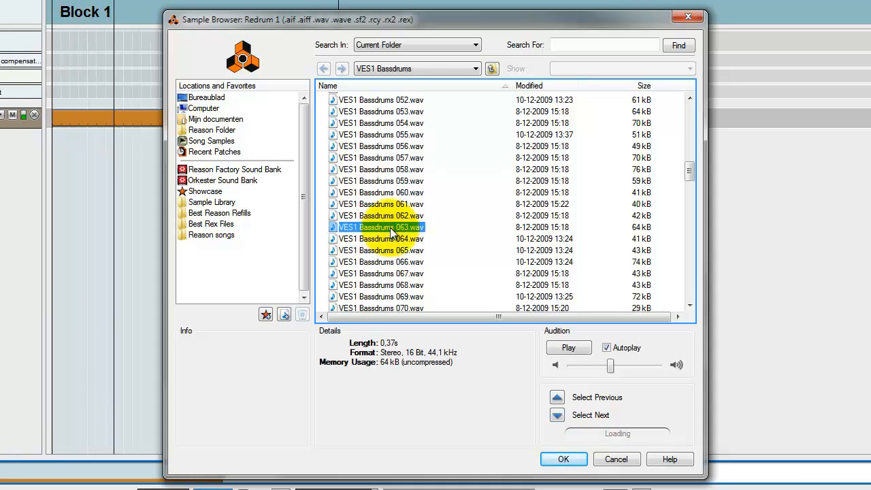
{"action": "left_click", "coordinate": [395, 217]}
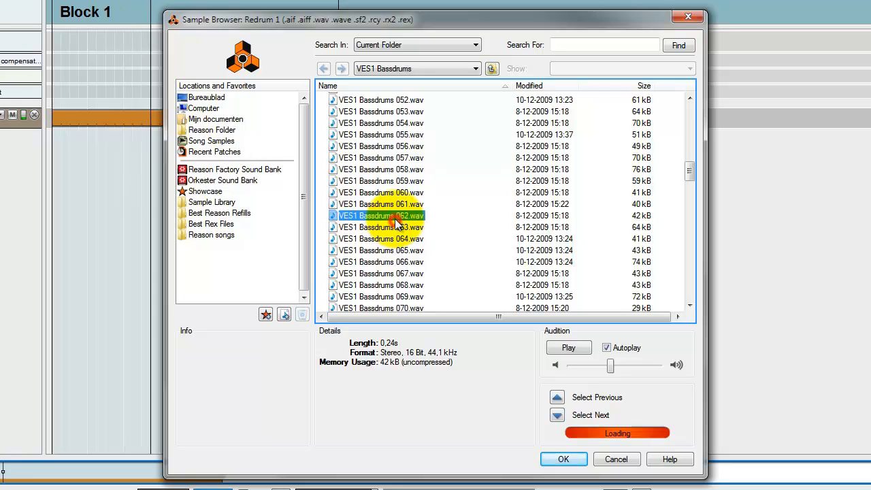
{"action": "left_click", "coordinate": [391, 238]}
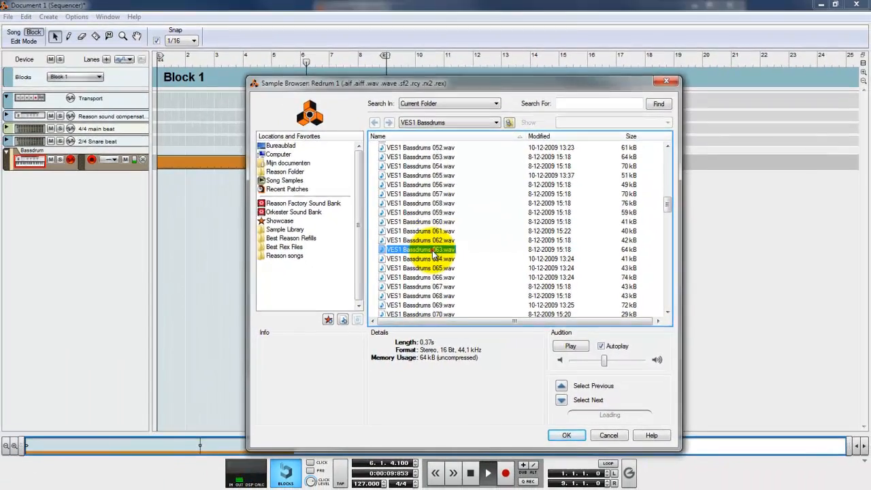
{"action": "double_click", "coordinate": [409, 230]}
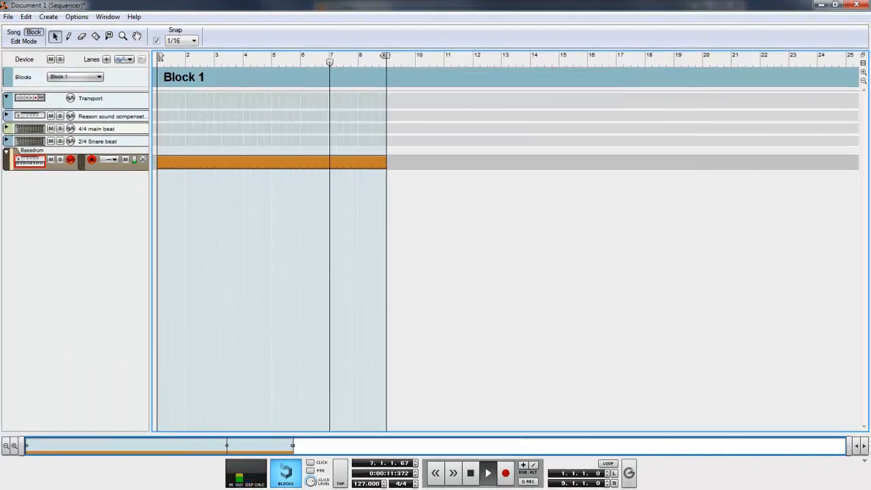
Add an MClass Equalizer below the Redrum inside the Bassdrum Combinator.
{"action": "key", "text": "alt+Tab"}
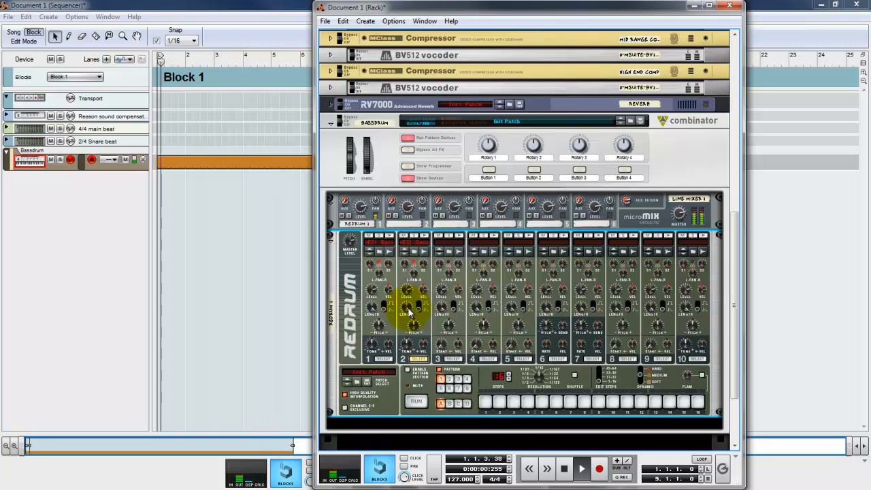
{"action": "left_click", "coordinate": [417, 402]}
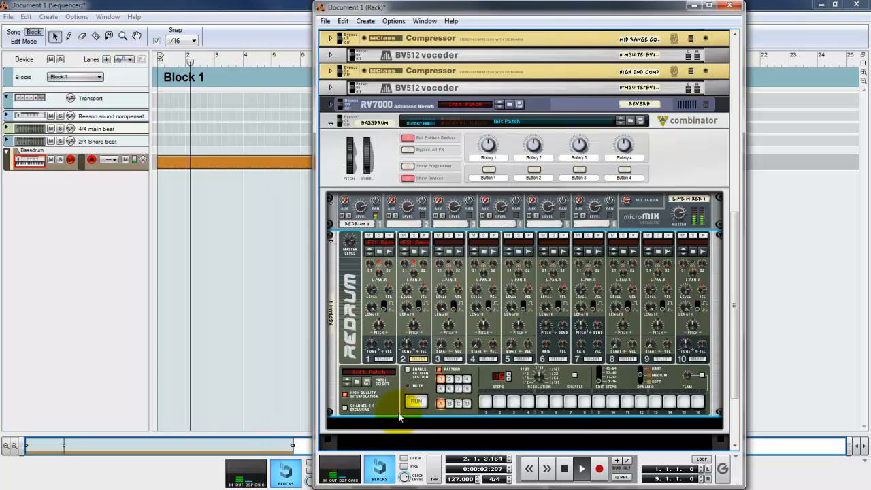
{"action": "right_click", "coordinate": [396, 407]}
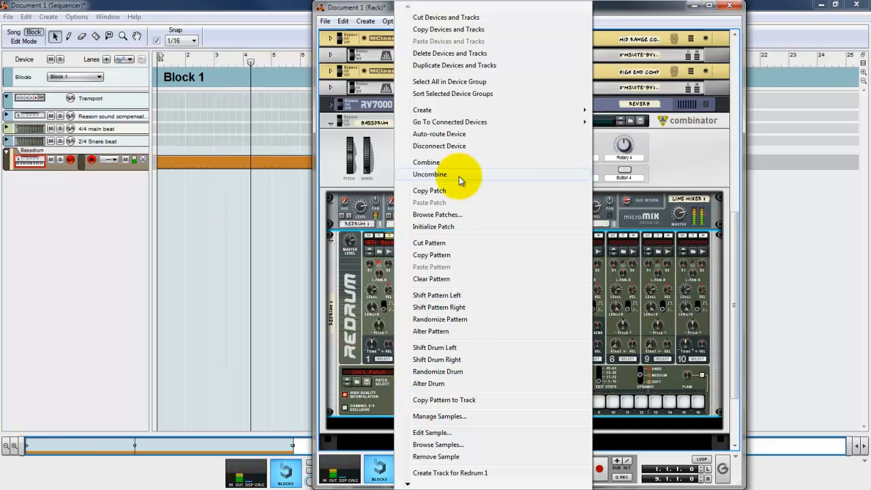
{"action": "left_click", "coordinate": [484, 110]}
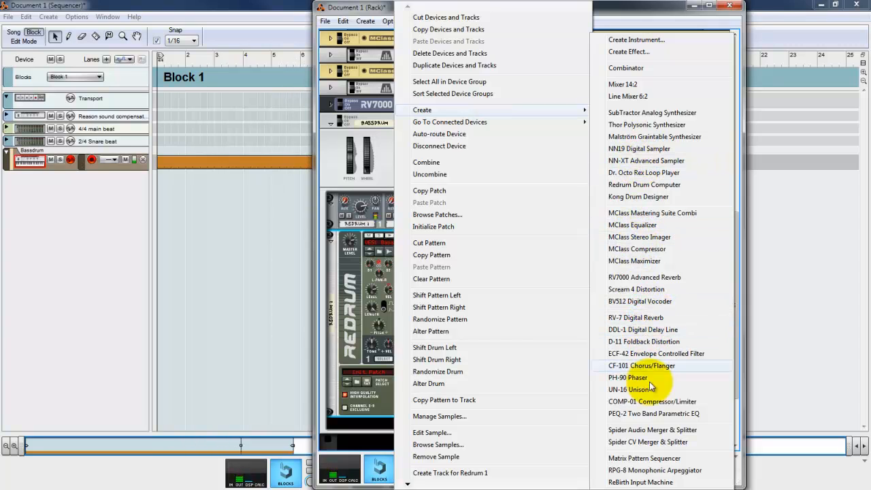
{"action": "left_click", "coordinate": [613, 225]}
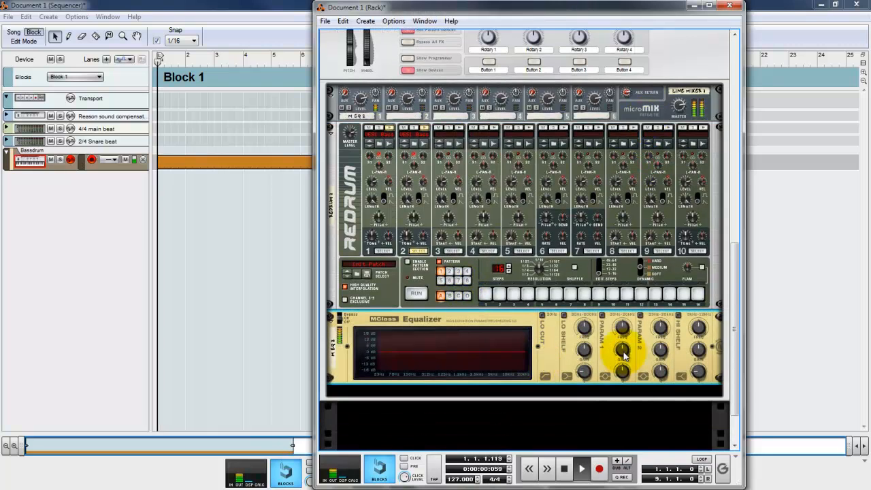
On the equalizer, enable Param 1 with a slight low-frequency boost and Param 2 with a slight cut around 4 kHz.
{"action": "left_click", "coordinate": [602, 315]}
{"action": "left_click_drag", "start_coordinate": [624, 328], "coordinate": [635, 342]}
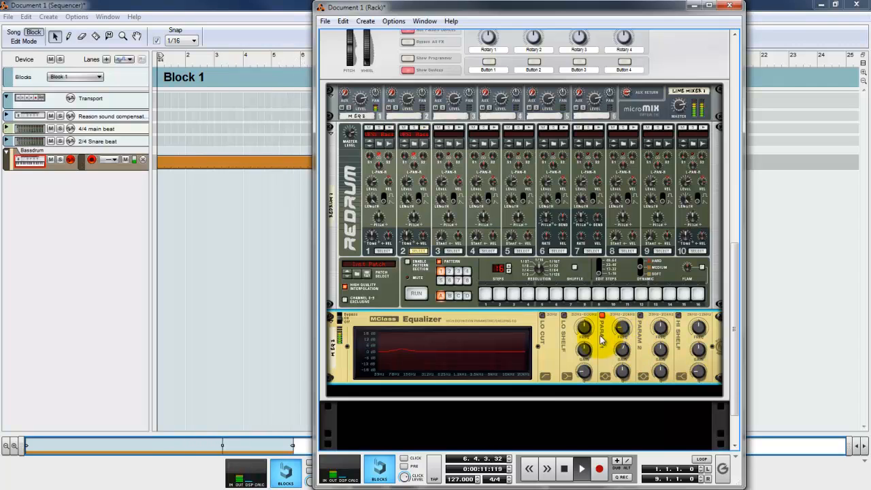
{"action": "left_click", "coordinate": [641, 315]}
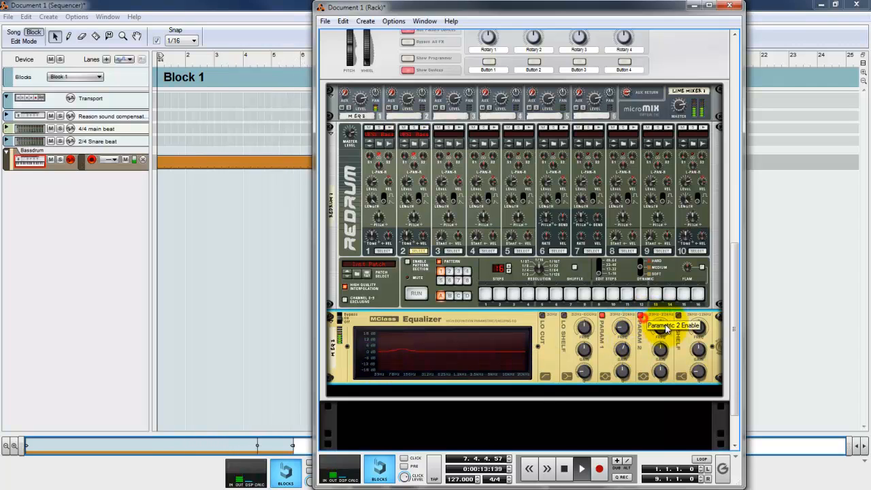
{"action": "left_click_drag", "start_coordinate": [666, 327], "coordinate": [670, 312]}
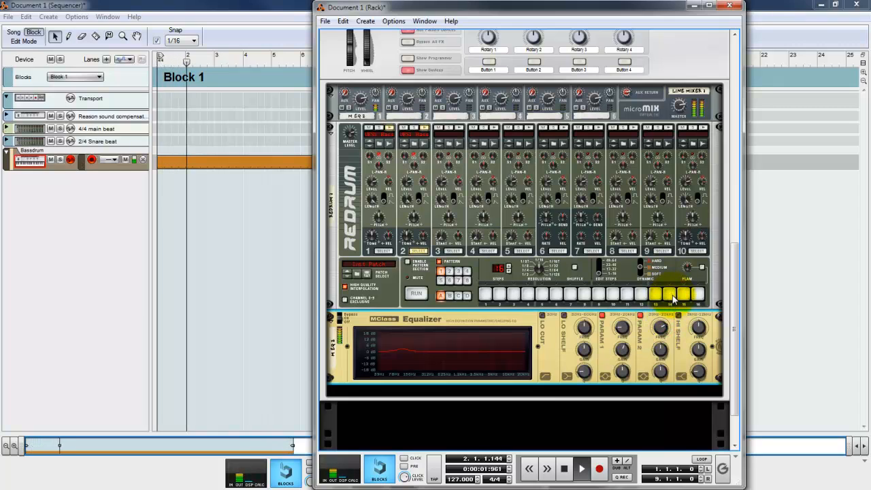
{"action": "mouse_move", "coordinate": [661, 325]}
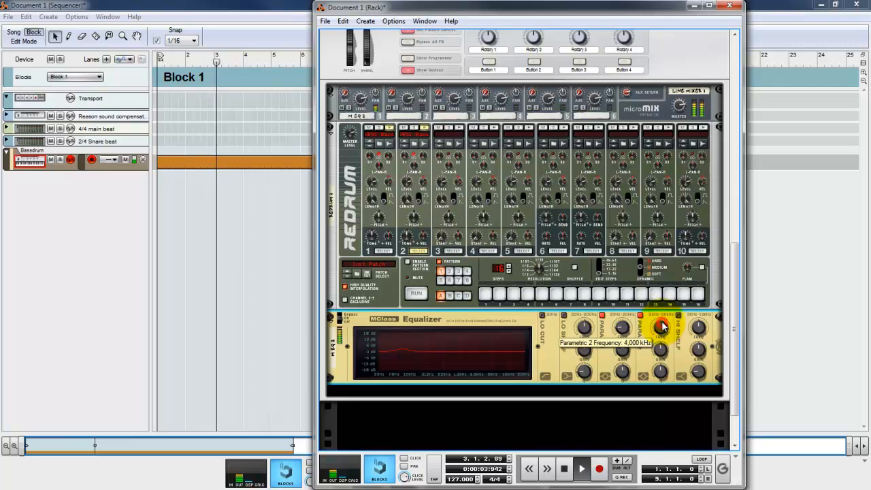
{"action": "mouse_move", "coordinate": [659, 353]}
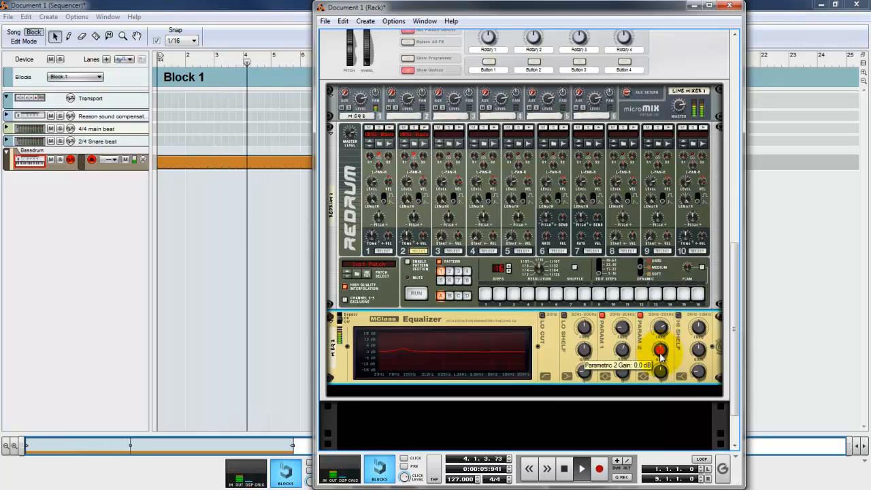
{"action": "left_click_drag", "start_coordinate": [660, 354], "coordinate": [660, 369]}
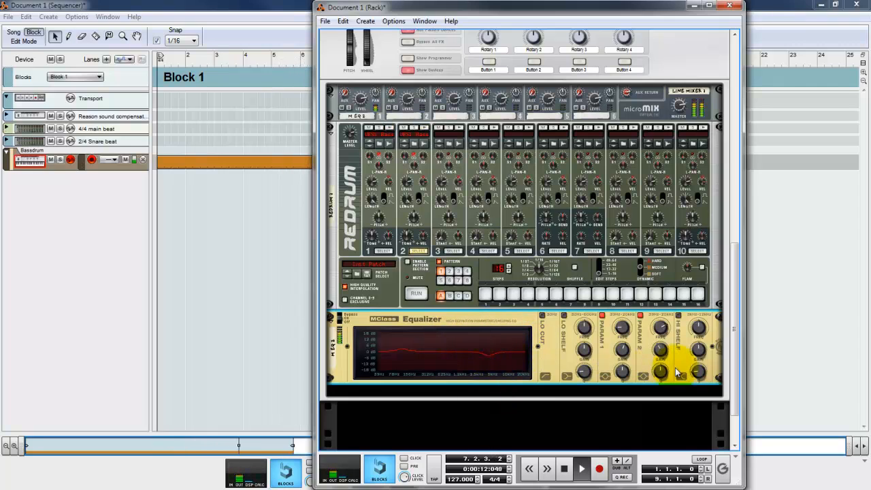
{"action": "left_click_drag", "start_coordinate": [664, 354], "coordinate": [578, 371]}
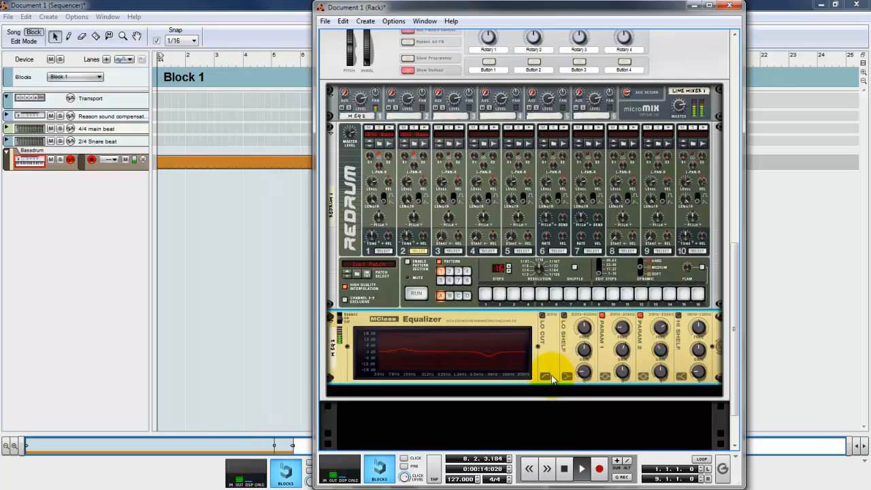
Add an MClass Compressor after the equalizer in the Bassdrum Combinator.
{"action": "right_click", "coordinate": [553, 379]}
{"action": "mouse_move", "coordinate": [629, 251]}
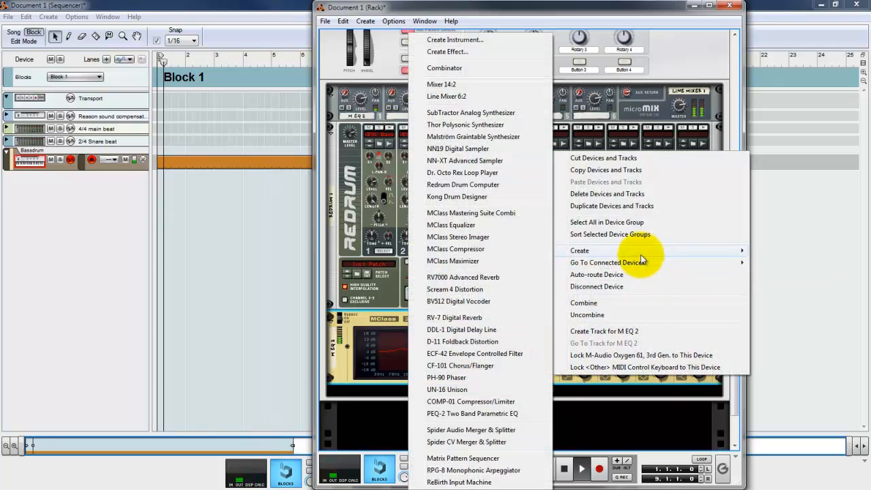
{"action": "left_click", "coordinate": [449, 249]}
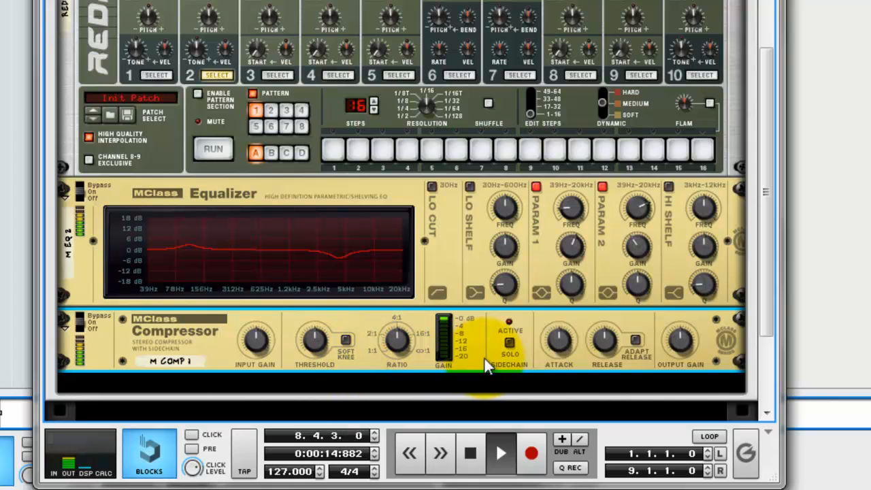
On the new compressor, raise the attack, shorten the release and adjust the threshold.
{"action": "left_click_drag", "start_coordinate": [560, 342], "coordinate": [608, 386]}
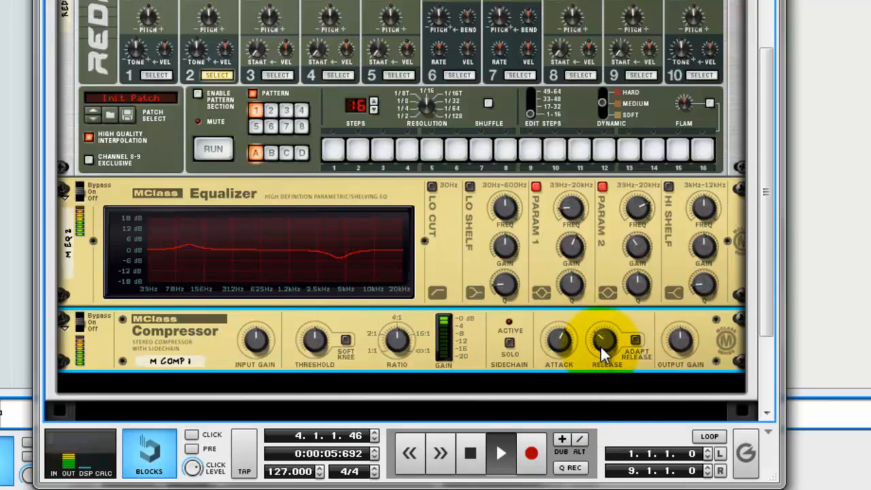
{"action": "left_click_drag", "start_coordinate": [561, 341], "coordinate": [561, 337]}
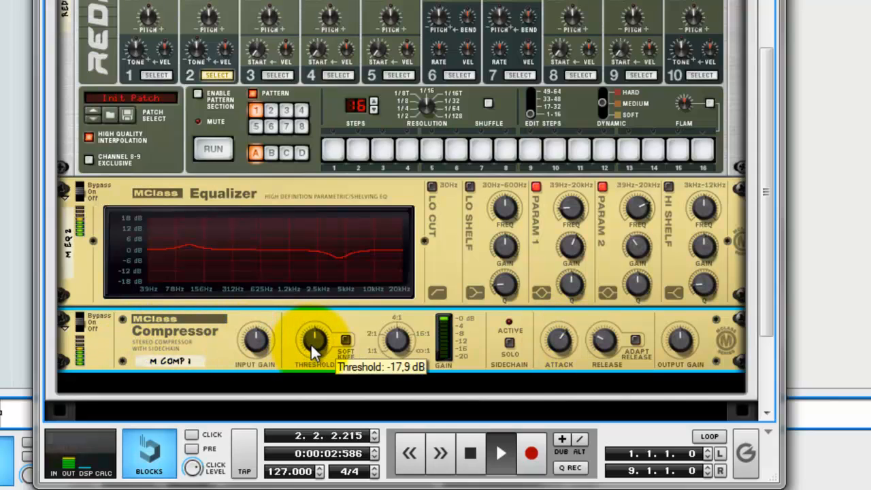
{"action": "left_click_drag", "start_coordinate": [315, 342], "coordinate": [317, 344]}
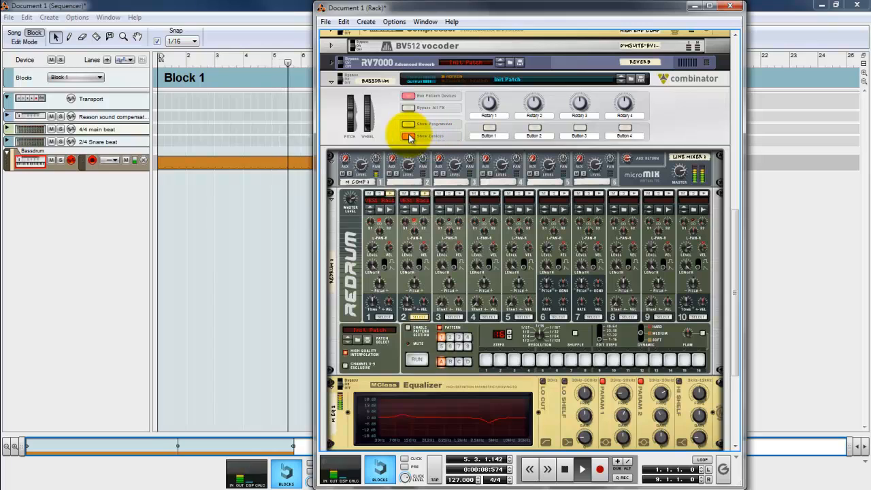
Hide the Bassdrum Combinator's devices and create a second Combinator below it.
{"action": "left_click", "coordinate": [410, 139]}
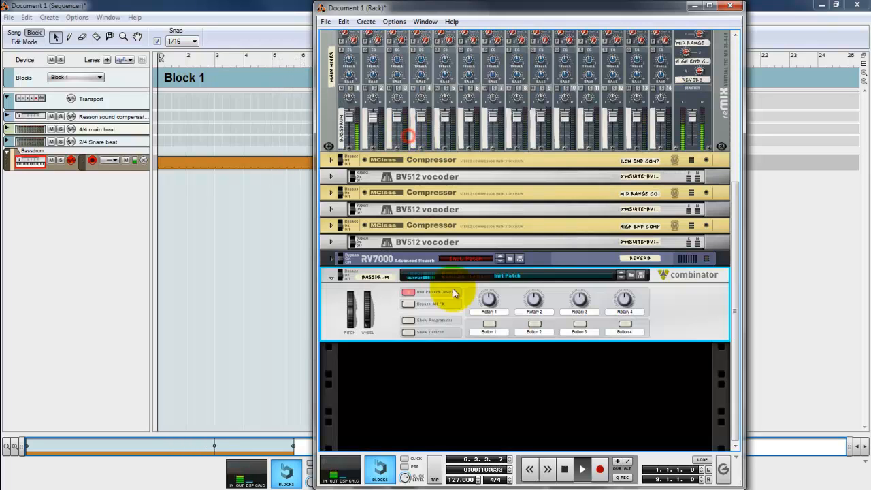
{"action": "right_click", "coordinate": [430, 386]}
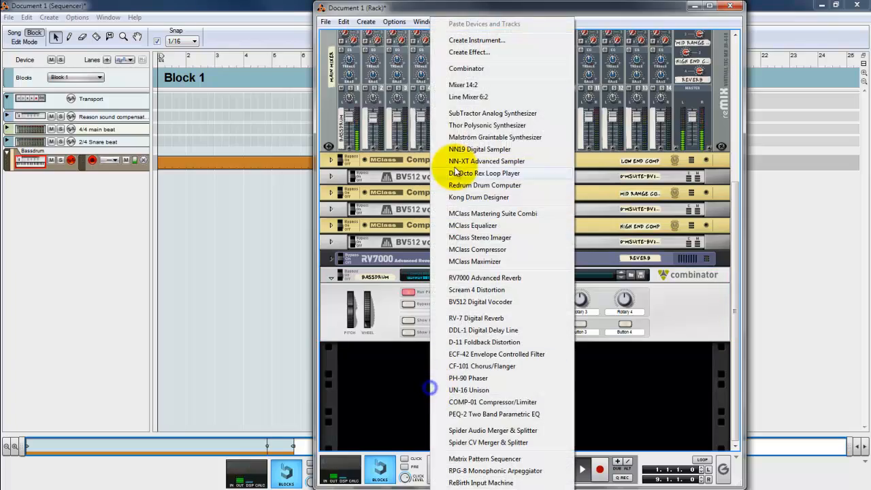
{"action": "left_click", "coordinate": [477, 72]}
Rename the new Combinator as Rumbling.
{"action": "double_click", "coordinate": [383, 352]}
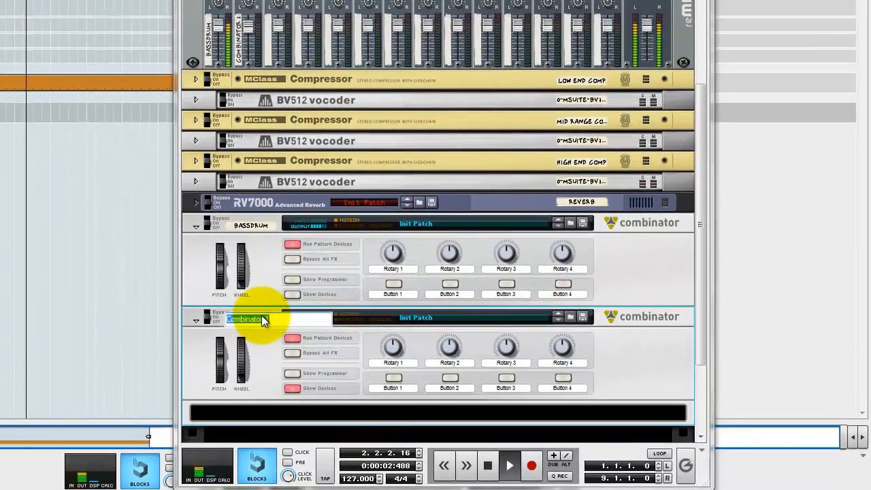
{"action": "type", "text": "Rumbl"}
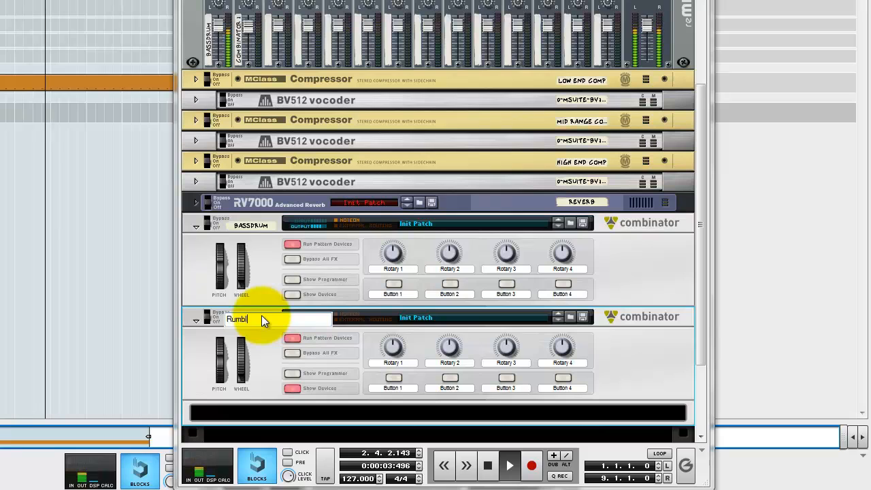
{"action": "type", "text": "ing"}
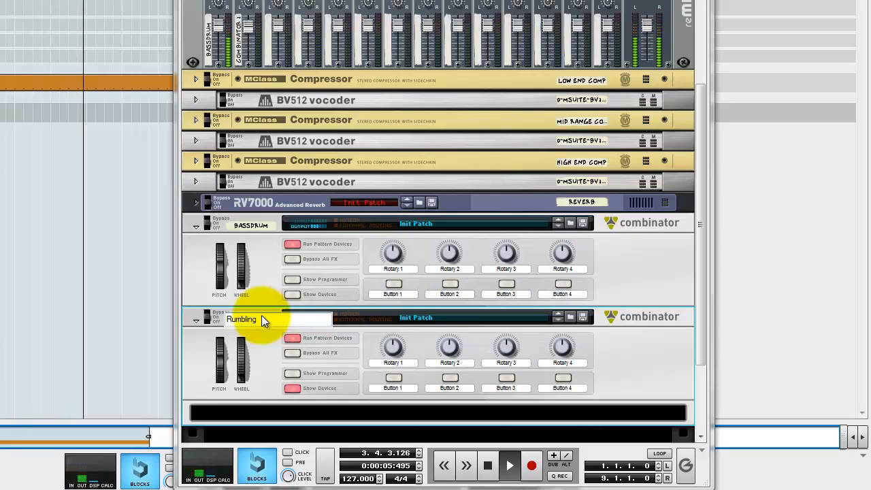
{"action": "key", "text": "BackSpace"}
{"action": "key", "text": "BackSpace"}
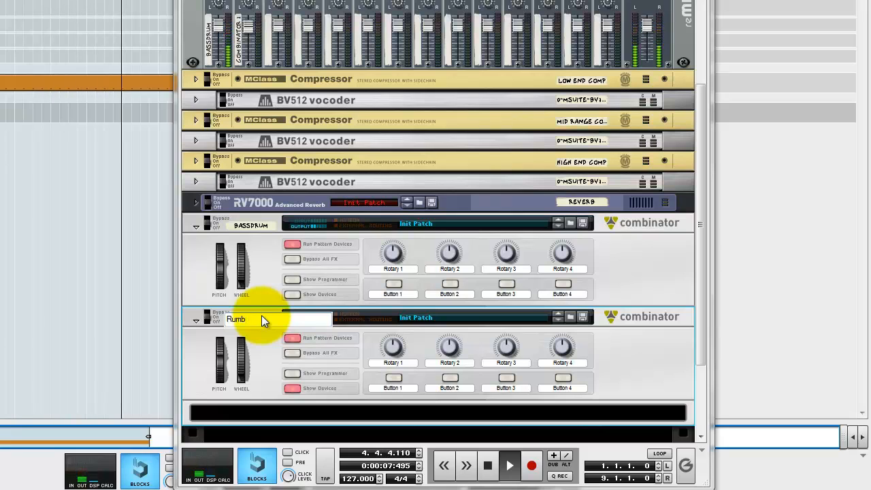
{"action": "type", "text": "ng"}
{"action": "key", "text": "Return"}
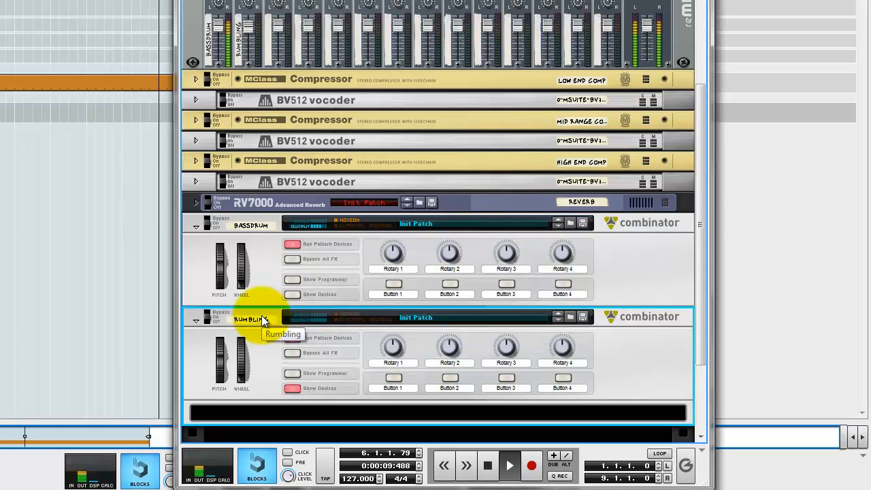
Stop playback and add a Line Mixer 6:2 inside the Rumbling Combinator.
{"action": "scroll", "coordinate": [399, 229], "scroll_direction": "down", "scroll_amount": 3}
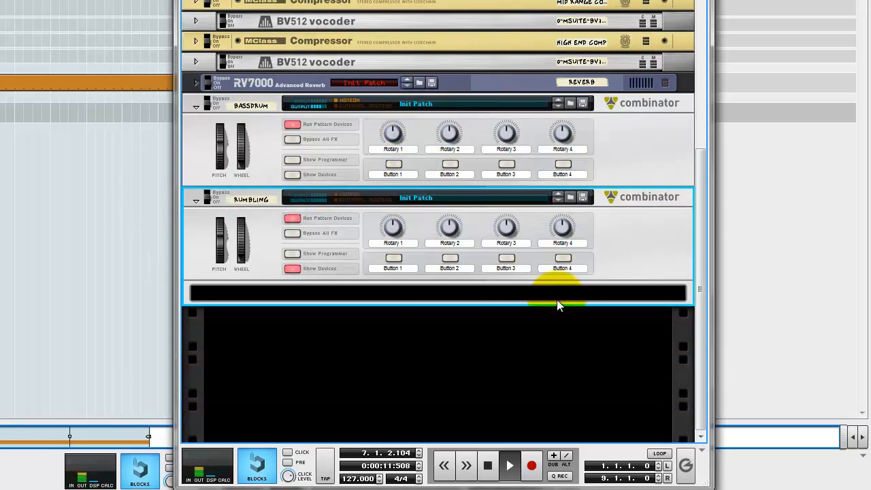
{"action": "left_click", "coordinate": [491, 473]}
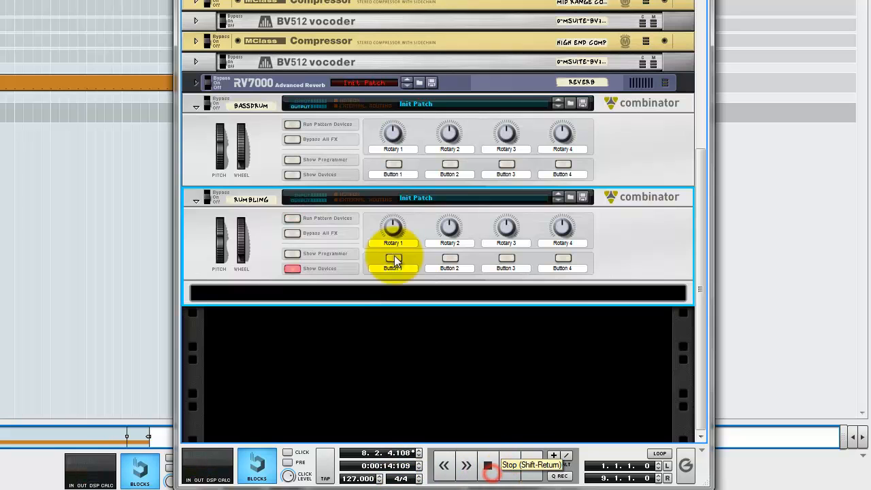
{"action": "right_click", "coordinate": [326, 307]}
{"action": "left_click", "coordinate": [408, 38]}
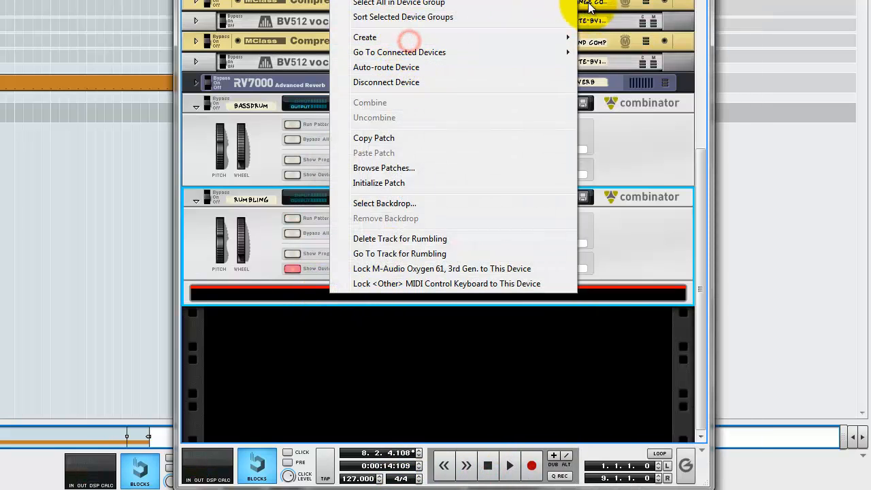
{"action": "mouse_move", "coordinate": [558, 38]}
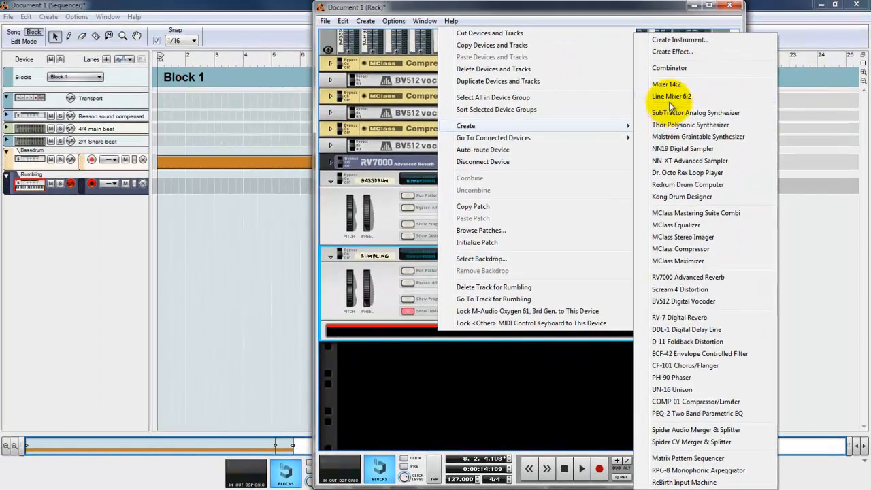
{"action": "left_click", "coordinate": [669, 100]}
Create a Redrum Drum Computer below the line mixer in the Rumbling Combinator.
{"action": "right_click", "coordinate": [500, 326]}
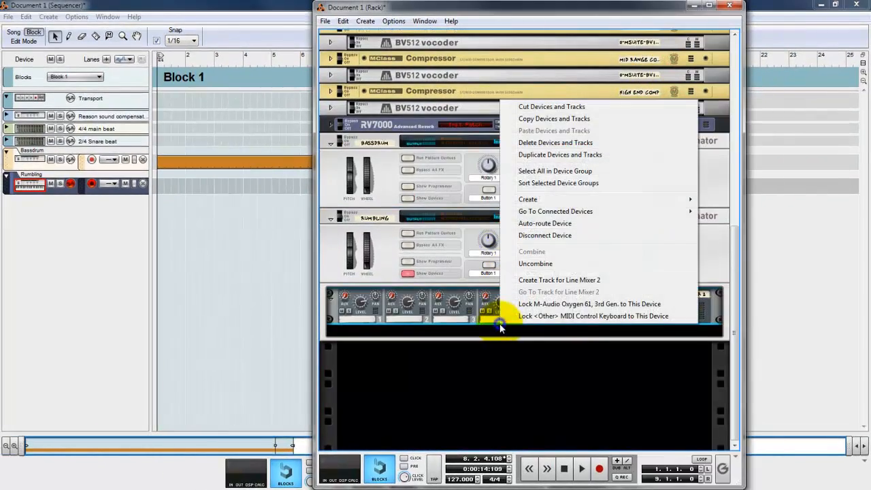
{"action": "mouse_move", "coordinate": [617, 197]}
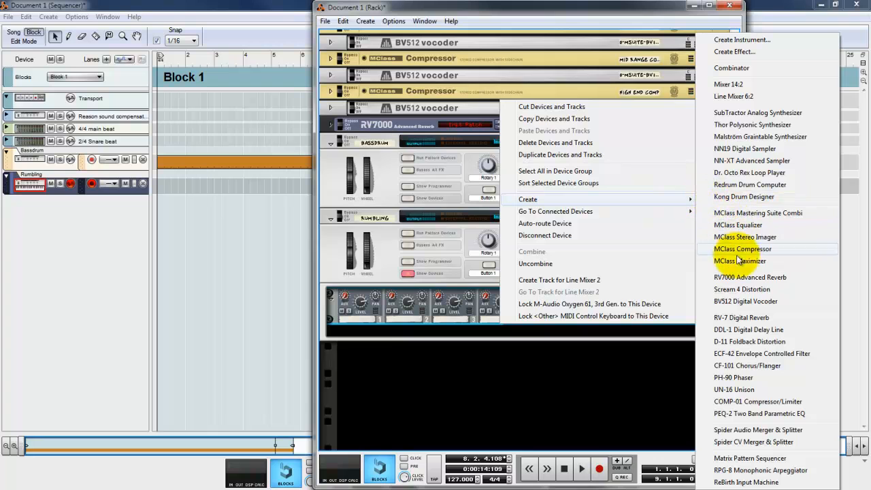
{"action": "left_click", "coordinate": [754, 183]}
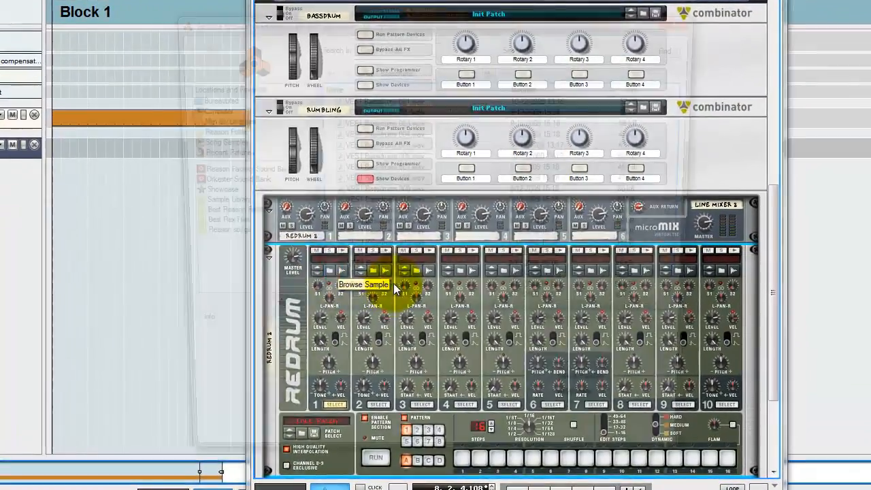
Browse for a sample for the new Redrum and open the VES1 Percussion folder under Vengeance Electro Shock 01.
{"action": "left_click", "coordinate": [388, 285]}
{"action": "left_click", "coordinate": [422, 68]}
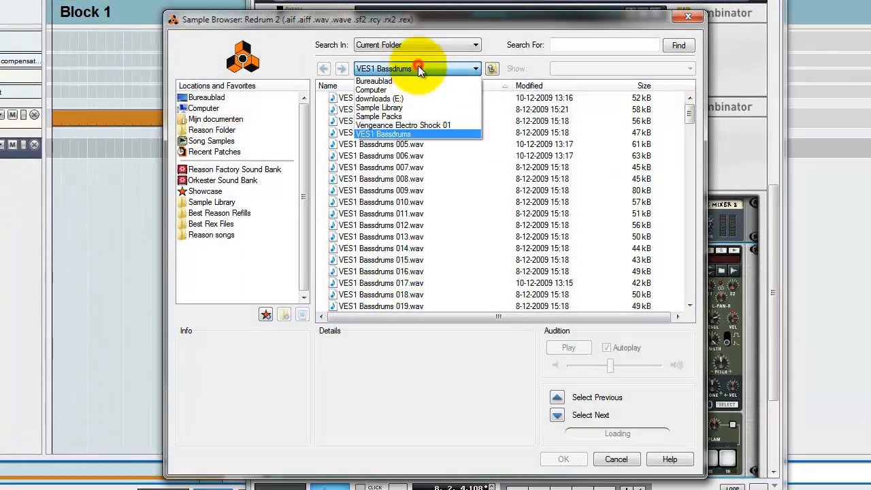
{"action": "left_click", "coordinate": [414, 119]}
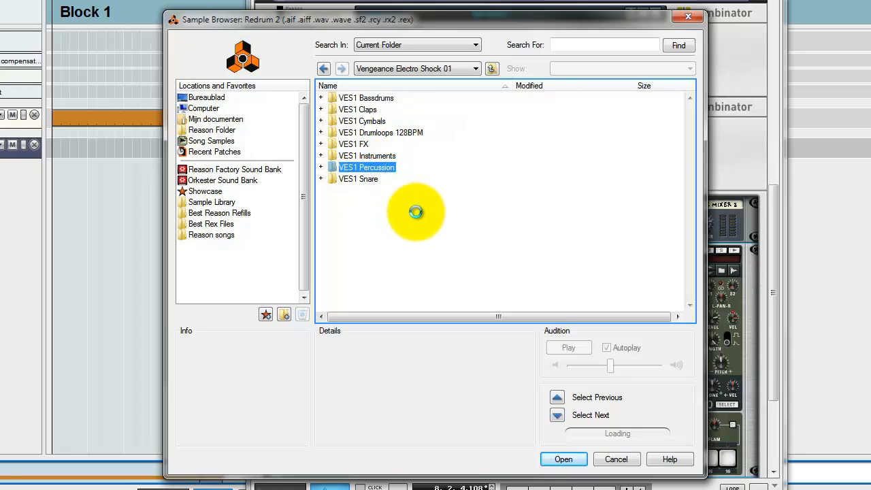
{"action": "double_click", "coordinate": [368, 167]}
Audition several samples in the VES1 Percussion folder, load VES1 Percussion 027.wav into Redrum channel 1 and trigger it.
{"action": "left_click", "coordinate": [381, 225]}
{"action": "left_click", "coordinate": [383, 247]}
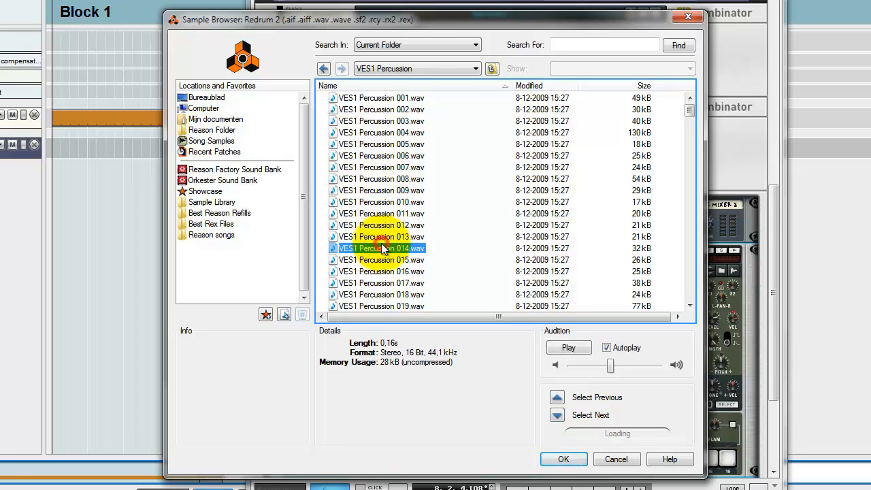
{"action": "scroll", "coordinate": [383, 245], "scroll_direction": "down", "scroll_amount": 2}
{"action": "left_click", "coordinate": [383, 243]}
{"action": "scroll", "coordinate": [383, 243], "scroll_direction": "down", "scroll_amount": 1}
{"action": "left_click", "coordinate": [383, 243]}
{"action": "scroll", "coordinate": [384, 243], "scroll_direction": "down", "scroll_amount": 1}
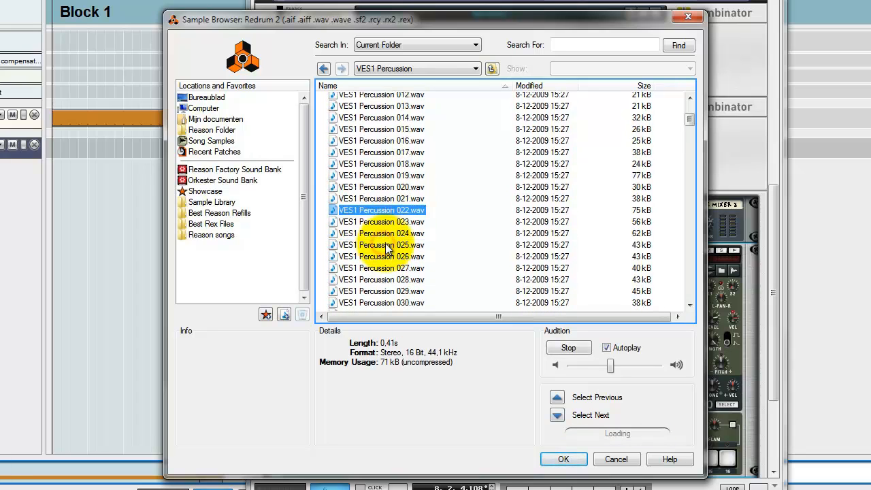
{"action": "left_click", "coordinate": [383, 222]}
{"action": "left_click", "coordinate": [383, 233]}
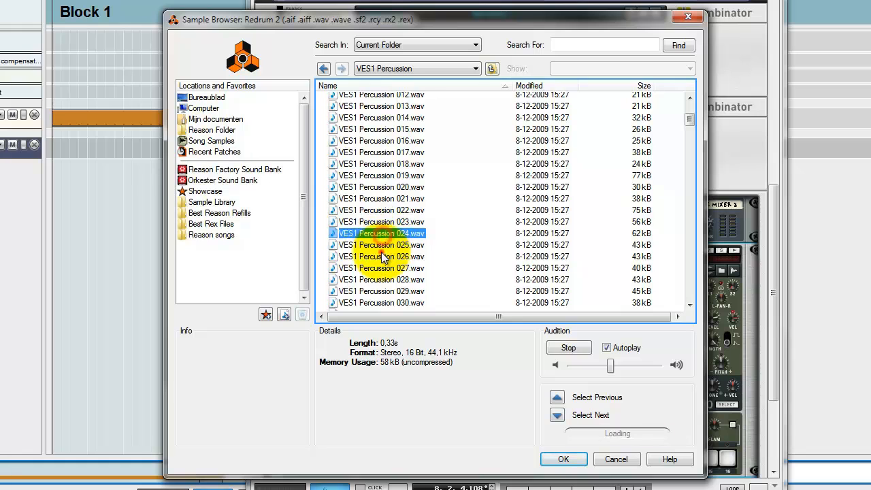
{"action": "left_click", "coordinate": [383, 255]}
{"action": "left_click", "coordinate": [379, 268]}
{"action": "scroll", "coordinate": [382, 274], "scroll_direction": "down", "scroll_amount": 1}
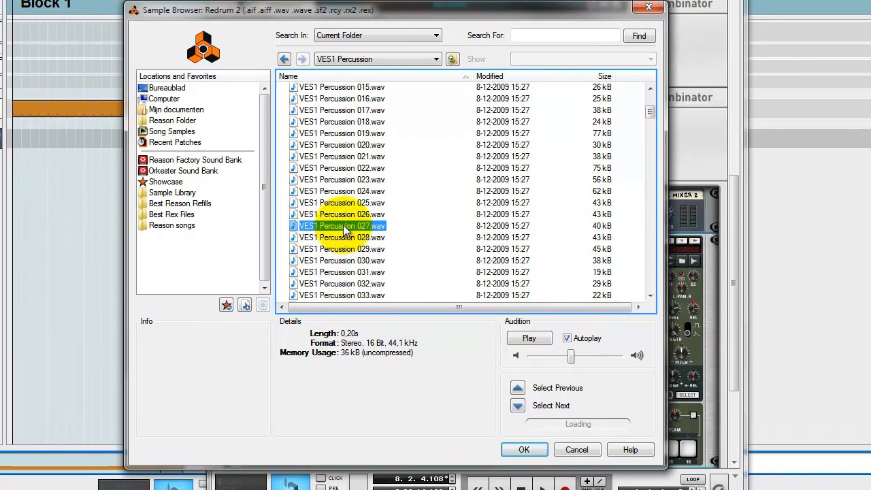
{"action": "double_click", "coordinate": [350, 230]}
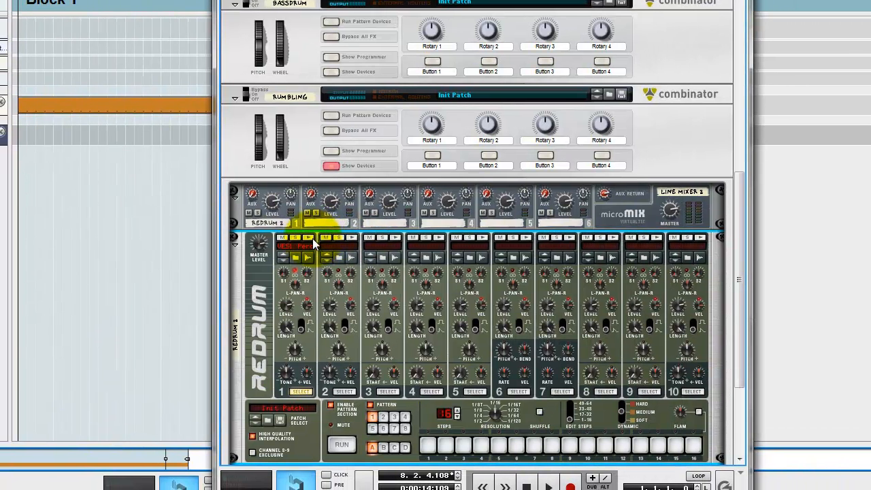
{"action": "left_click", "coordinate": [309, 238]}
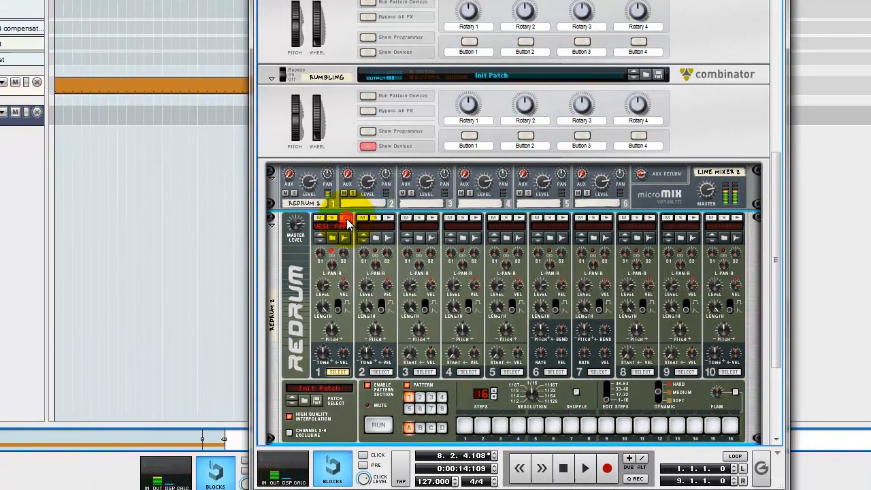
Fill all 16 pattern steps for Redrum channel 1 and copy the pattern to its own sequencer track.
{"action": "scroll", "coordinate": [341, 235], "scroll_direction": "down", "scroll_amount": 3}
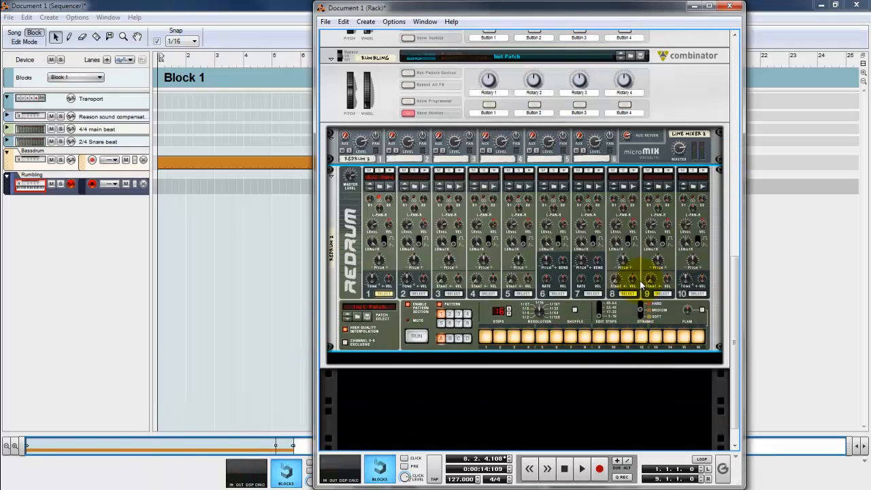
{"action": "right_click", "coordinate": [486, 323]}
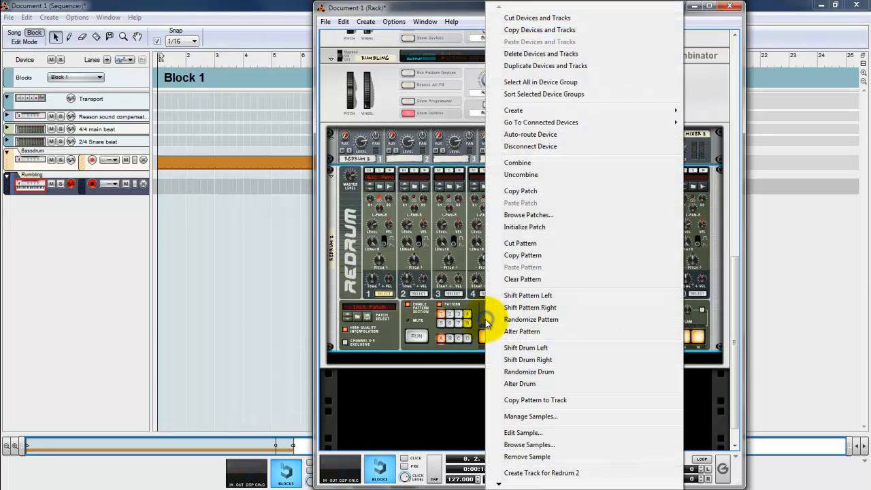
{"action": "left_click", "coordinate": [521, 402]}
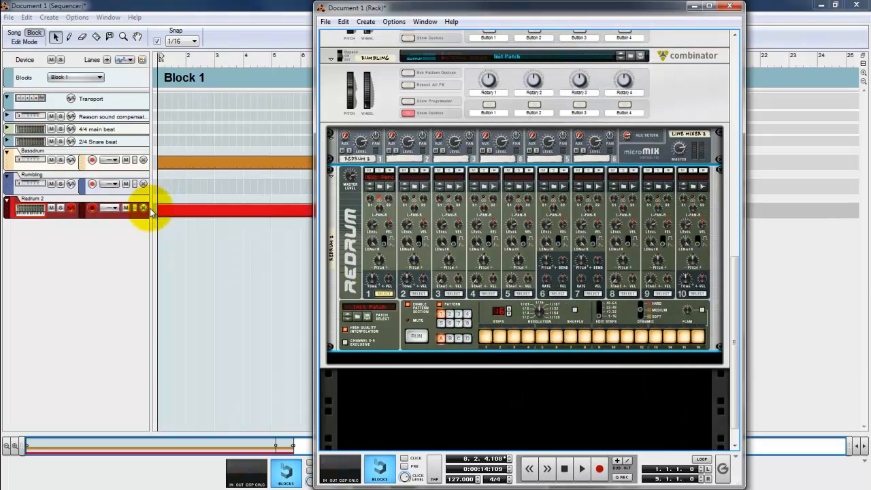
Move the Redrum 2 clip onto the Rumbling track at bar 1 and delete the Redrum 2 track while keeping the device.
{"action": "left_click", "coordinate": [123, 245]}
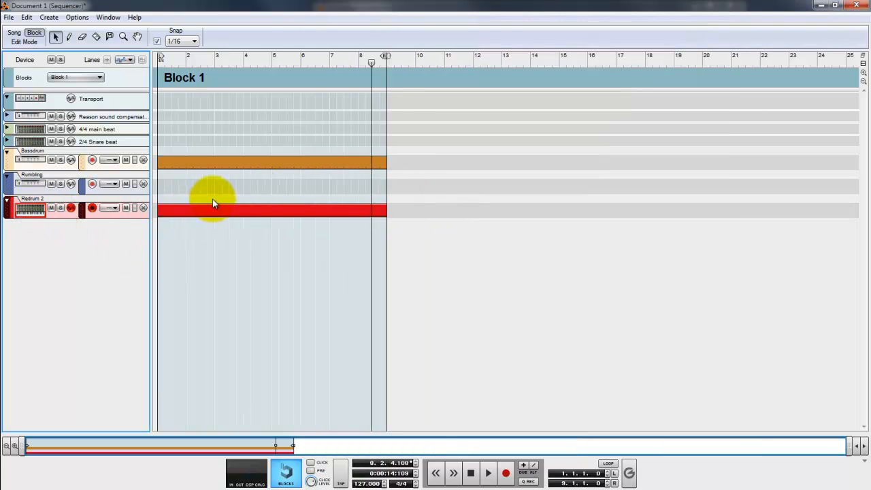
{"action": "left_click_drag", "start_coordinate": [163, 215], "coordinate": [163, 185]}
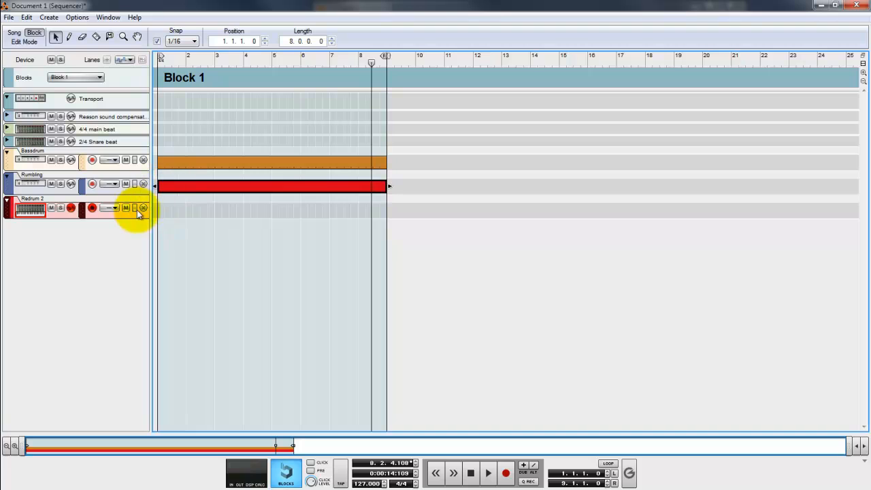
{"action": "right_click", "coordinate": [136, 207]}
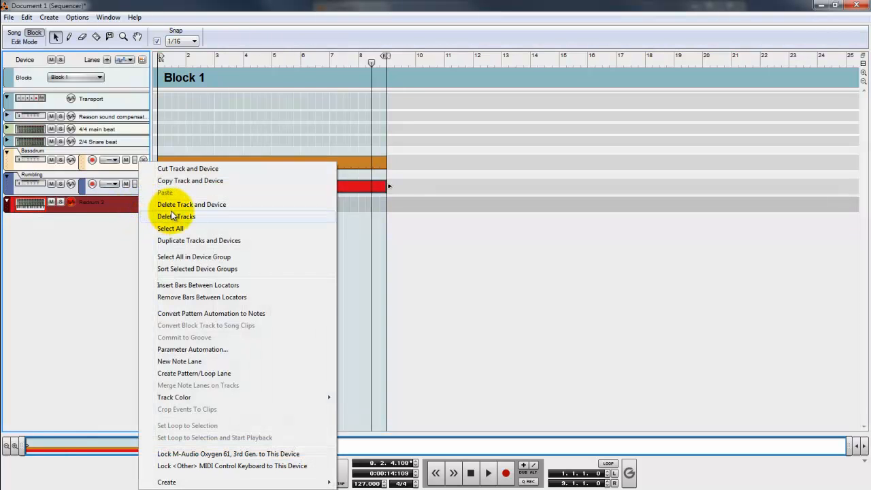
{"action": "left_click", "coordinate": [176, 217]}
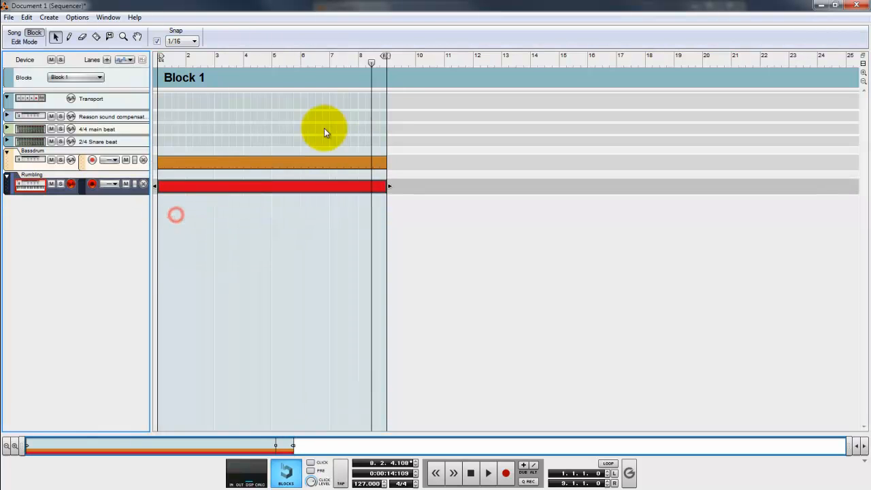
Open the Rumbling clip for note editing, solo the Rumbling track and play it back.
{"action": "double_click", "coordinate": [247, 191]}
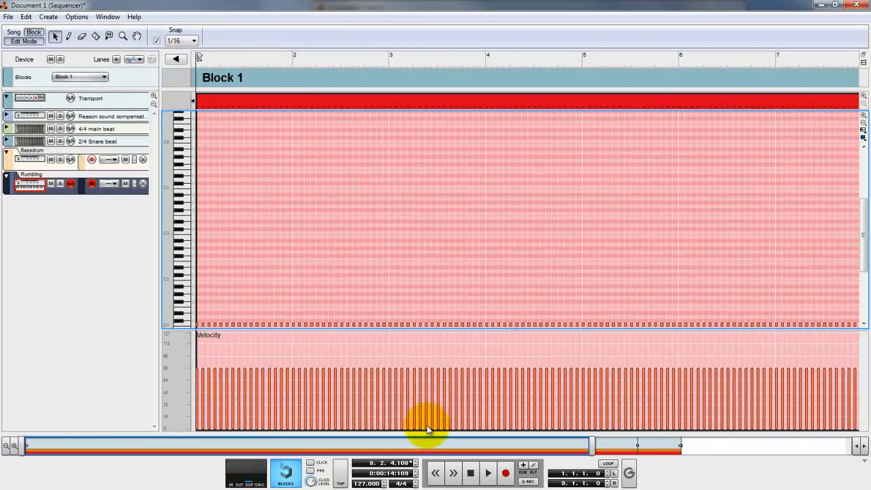
{"action": "left_click", "coordinate": [60, 183]}
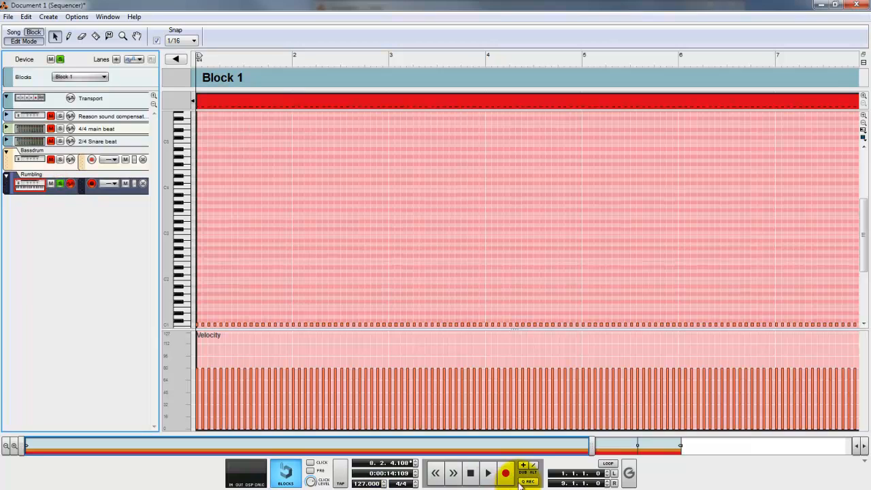
{"action": "left_click", "coordinate": [486, 473]}
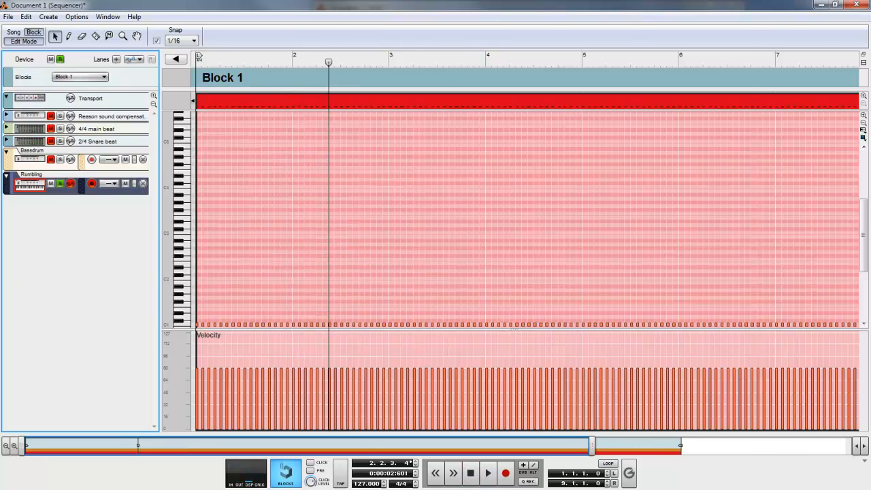
{"action": "key", "text": "alt+Tab"}
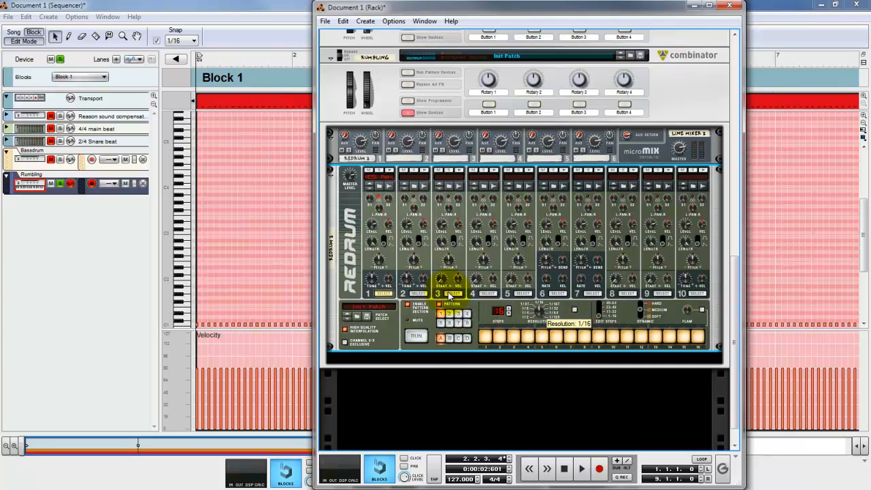
Randomize the Rumbling clip's note velocities at 93%, reapplying until the velocity pattern is clearly varied.
{"action": "left_click", "coordinate": [108, 16]}
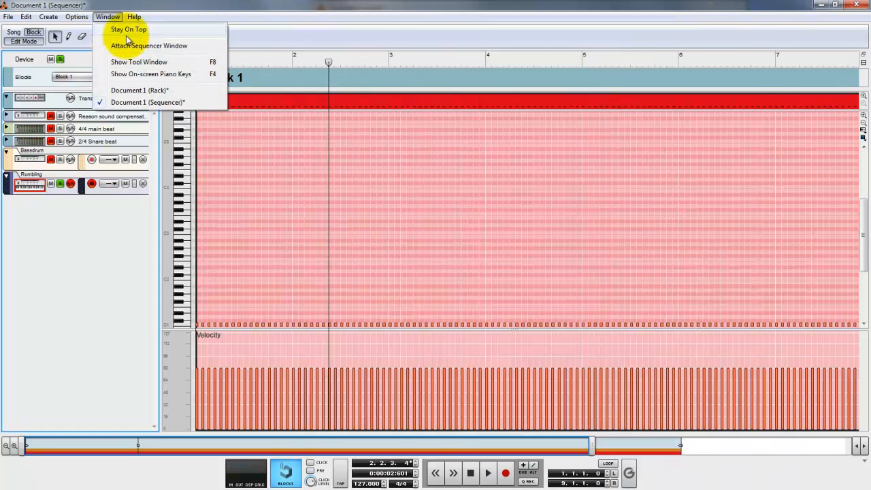
{"action": "left_click", "coordinate": [135, 61]}
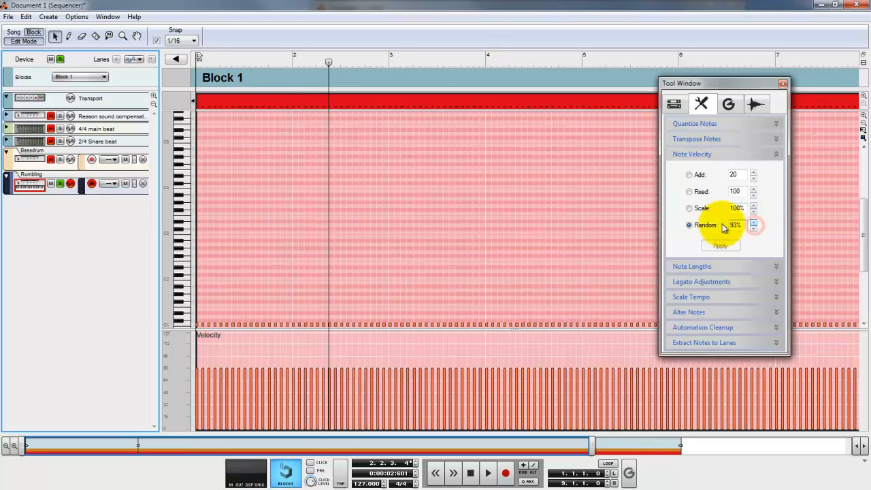
{"action": "left_click", "coordinate": [247, 105]}
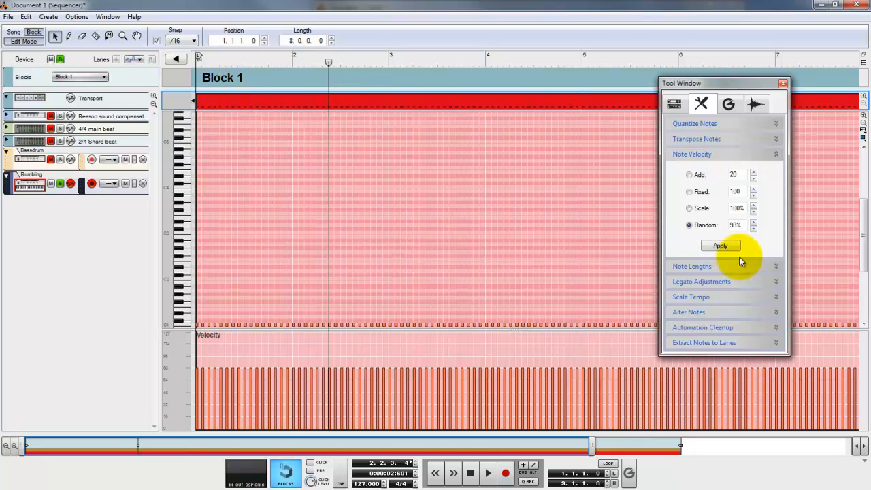
{"action": "left_click", "coordinate": [721, 248]}
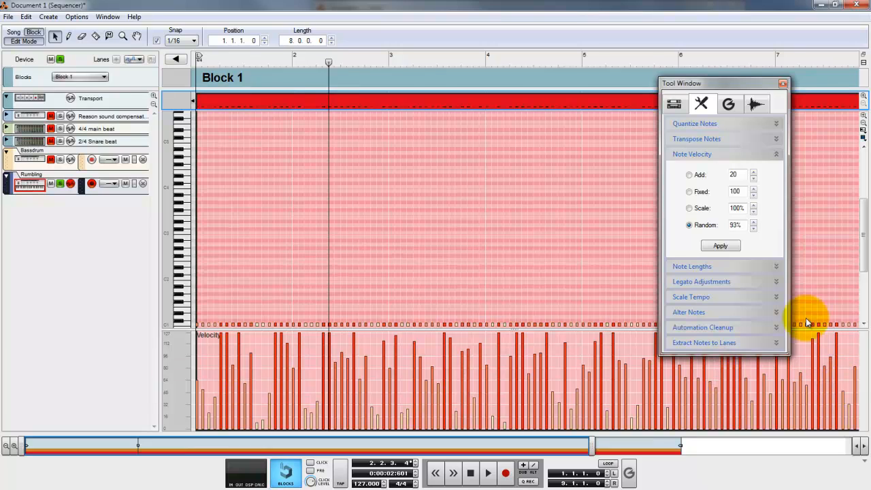
{"action": "left_click", "coordinate": [721, 246]}
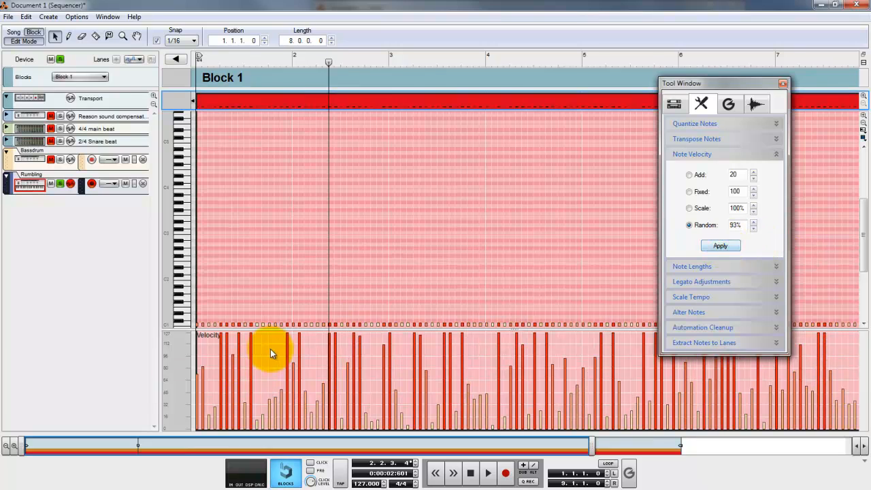
{"action": "left_click", "coordinate": [719, 247]}
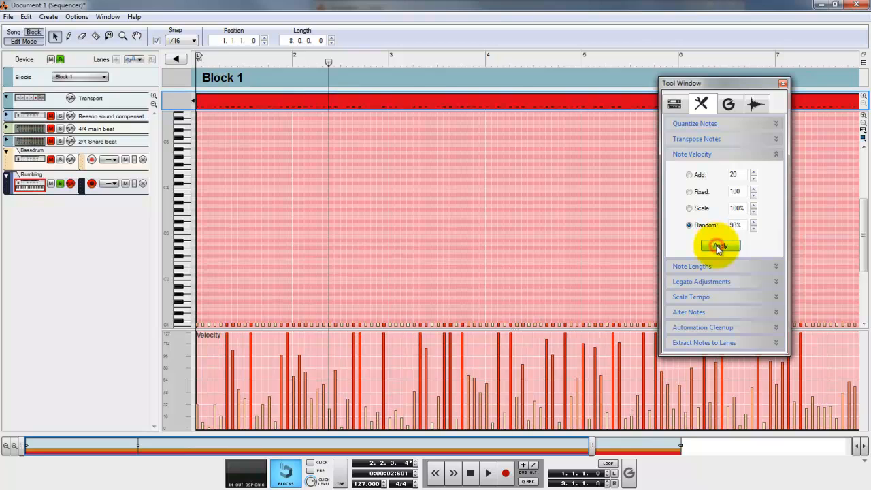
{"action": "left_click", "coordinate": [719, 247]}
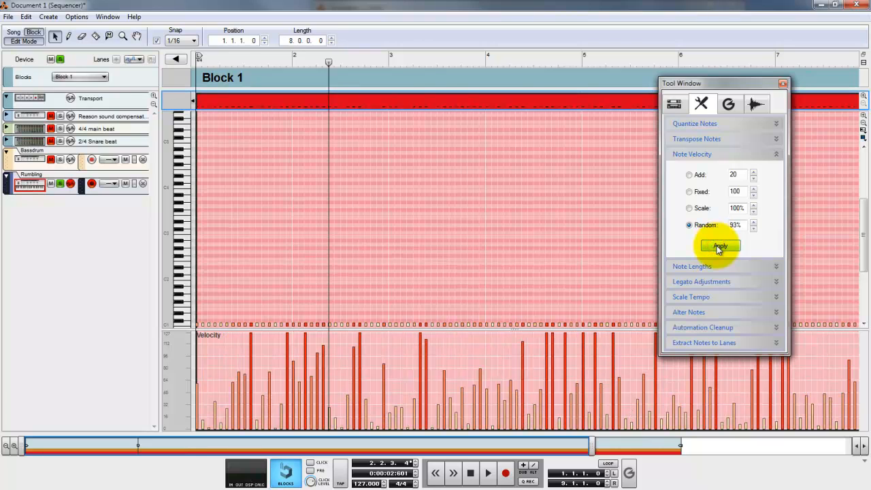
{"action": "left_click", "coordinate": [718, 247]}
{"action": "left_click", "coordinate": [719, 248]}
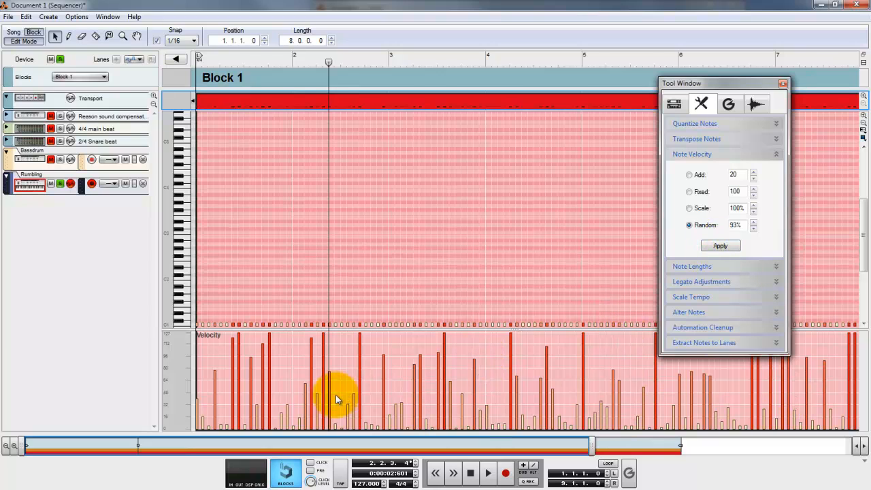
Close the Tool Window and listen to the soloed Rumbling pattern with its randomized velocities, stopping playback when done.
{"action": "left_click", "coordinate": [783, 84]}
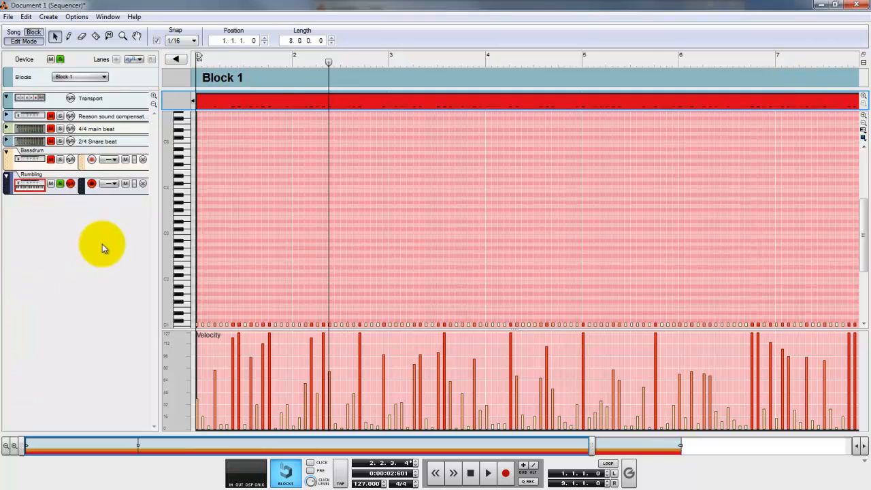
{"action": "left_click", "coordinate": [470, 472]}
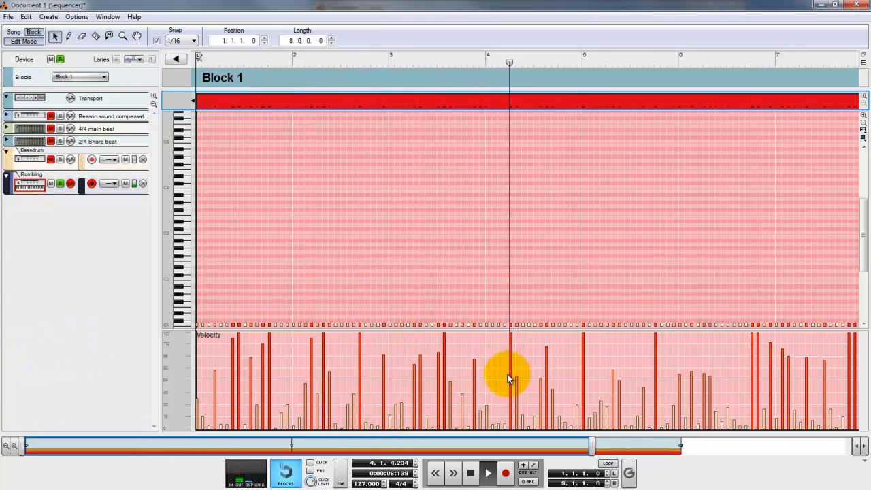
{"action": "left_click", "coordinate": [471, 474]}
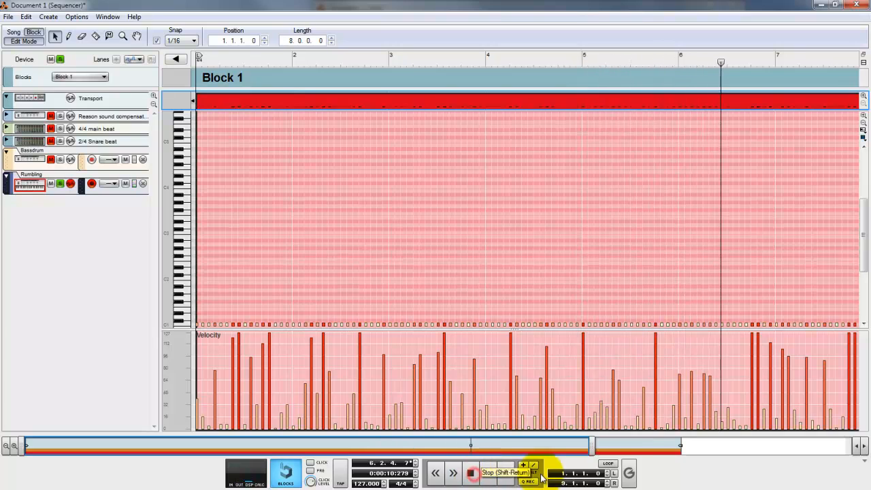
Load the MPC-60 57% Shuffle groove patch into ReGroove Mixer channel A1 and lower that channel's groove amount.
{"action": "left_click", "coordinate": [629, 475]}
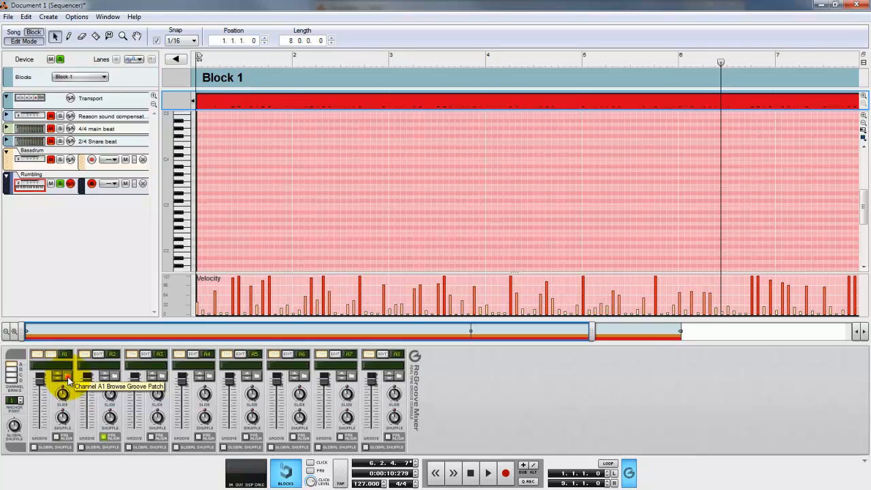
{"action": "left_click", "coordinate": [66, 376]}
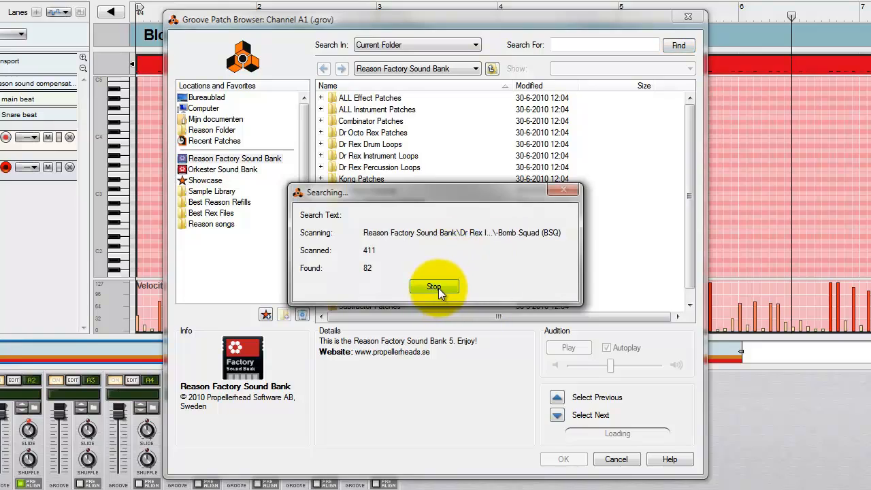
{"action": "left_click", "coordinate": [436, 288]}
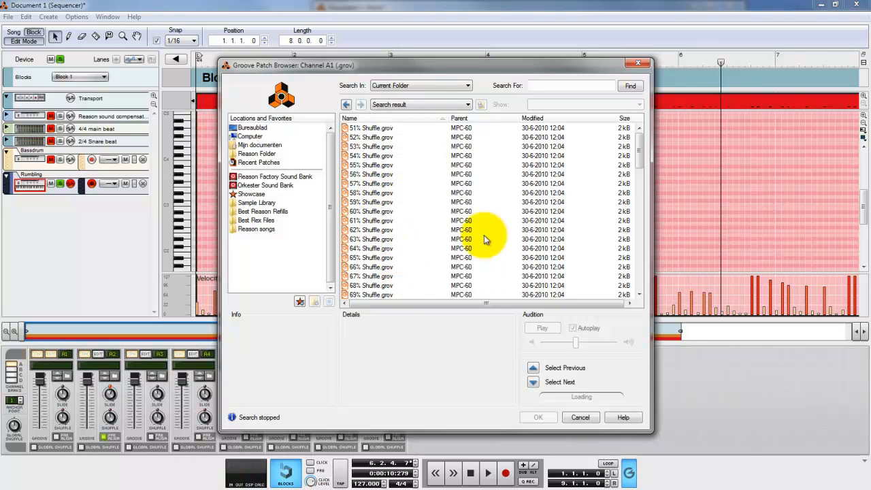
{"action": "left_click", "coordinate": [374, 187]}
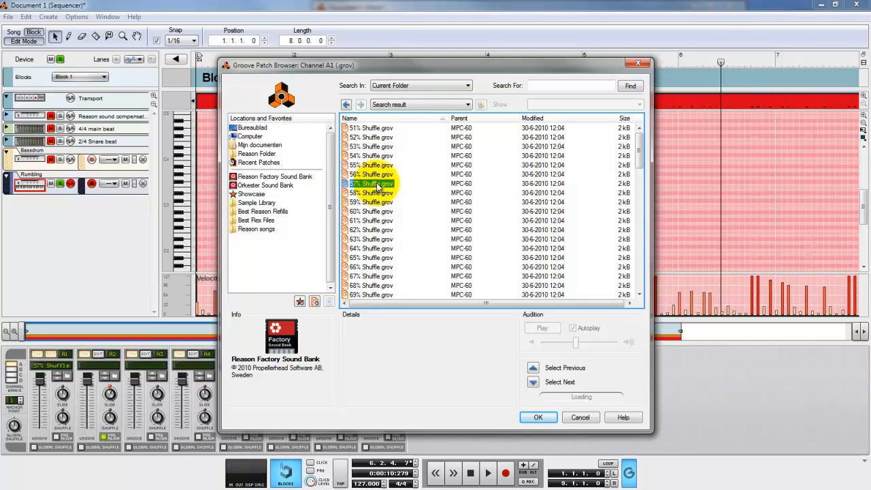
{"action": "double_click", "coordinate": [376, 182]}
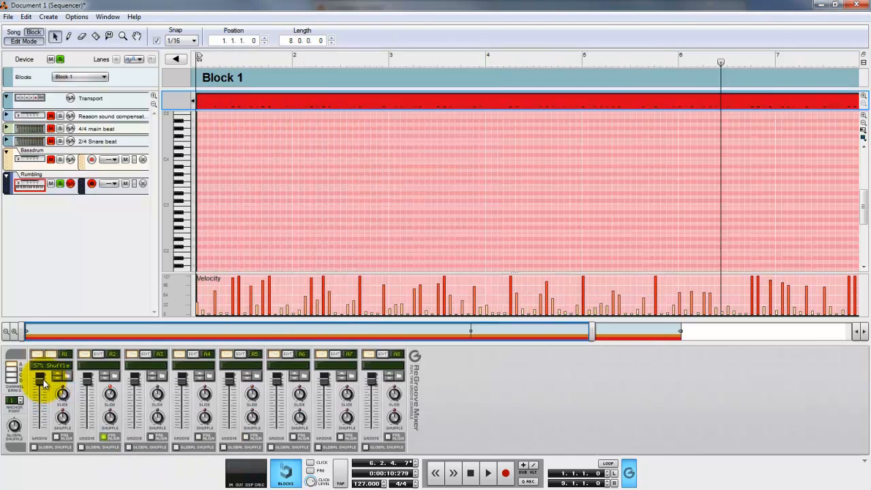
{"action": "left_click_drag", "start_coordinate": [42, 379], "coordinate": [42, 425]}
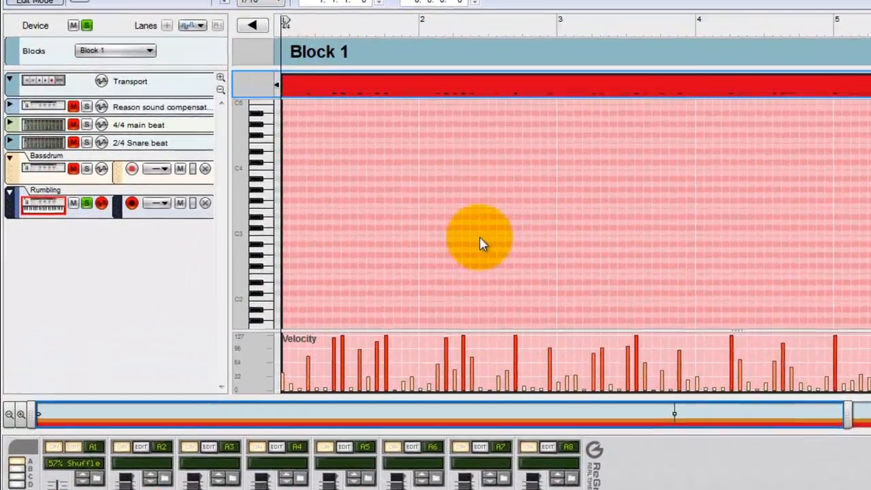
Assign the Rumbling note lane to groove channel A1 (57% Shuffle), play it and raise A1's groove amount.
{"action": "left_click", "coordinate": [164, 204]}
{"action": "mouse_move", "coordinate": [179, 276]}
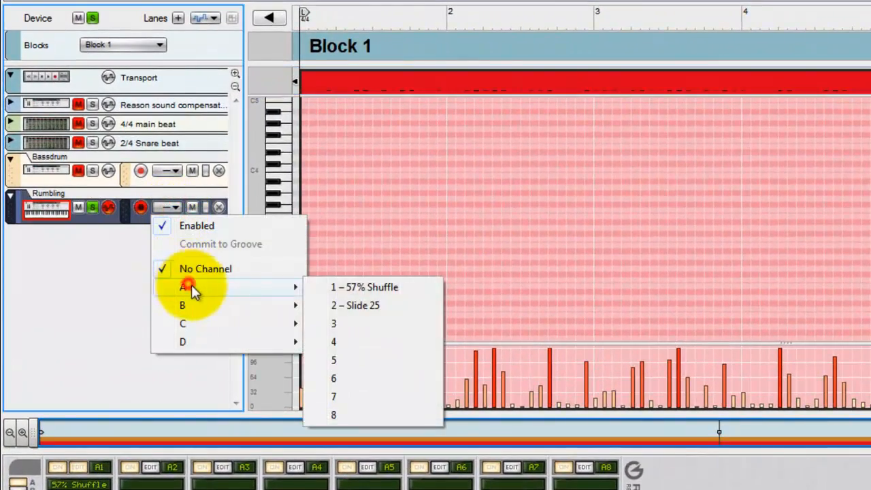
{"action": "left_click", "coordinate": [357, 287]}
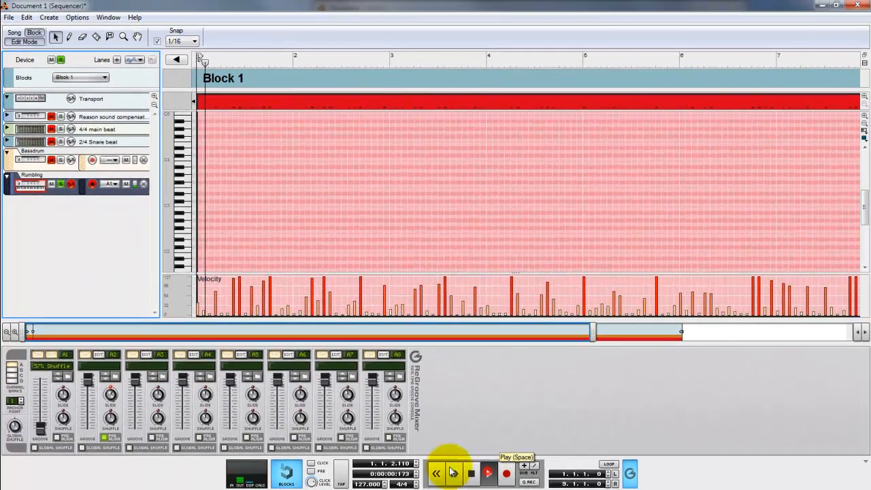
{"action": "left_click", "coordinate": [453, 472]}
{"action": "left_click_drag", "start_coordinate": [42, 427], "coordinate": [42, 379]}
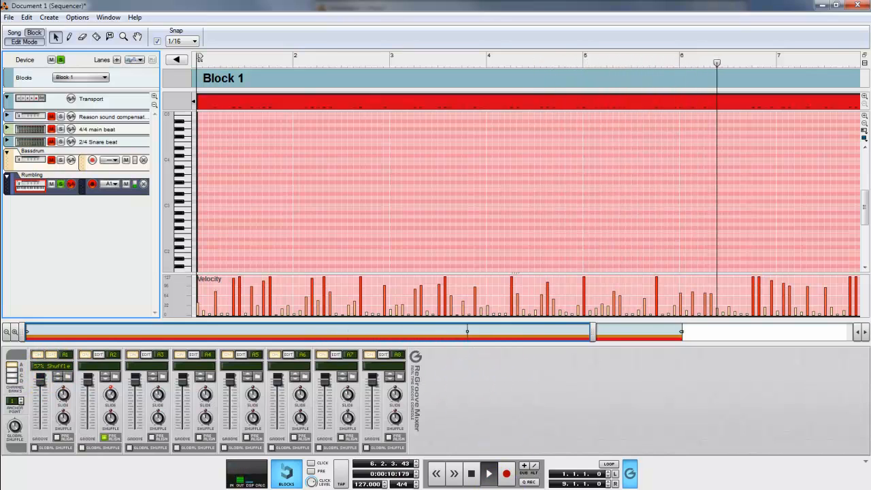
On the back of the Rumbling Redrum, cable channel 1's Gate Out to channel 2's Gate In and return to the front.
{"action": "key", "text": "F6"}
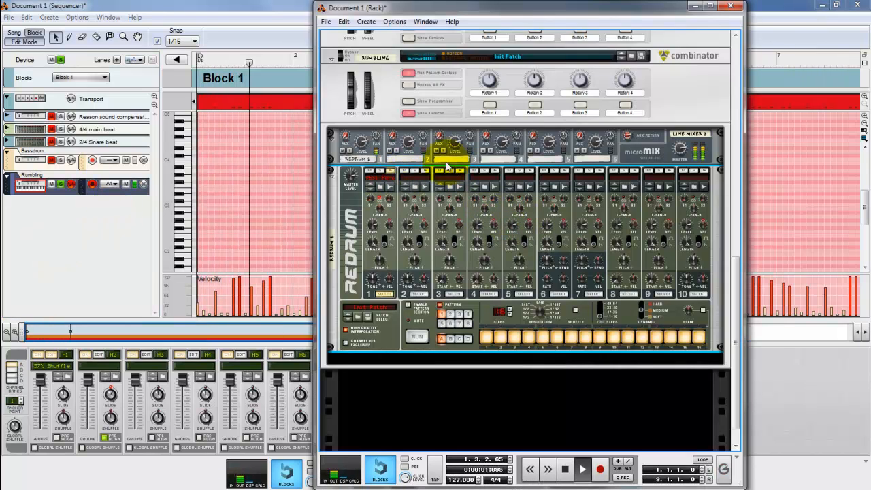
{"action": "key", "text": "Tab"}
{"action": "left_click_drag", "start_coordinate": [364, 226], "coordinate": [385, 237]}
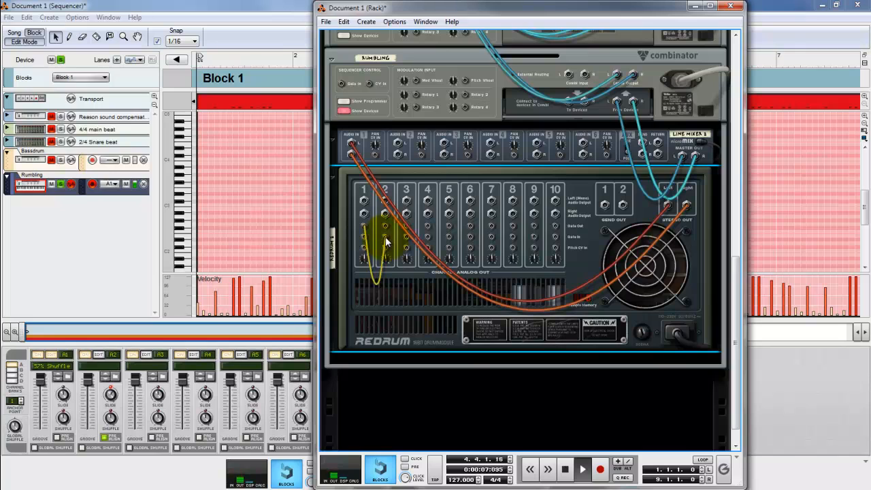
{"action": "key", "text": "Tab"}
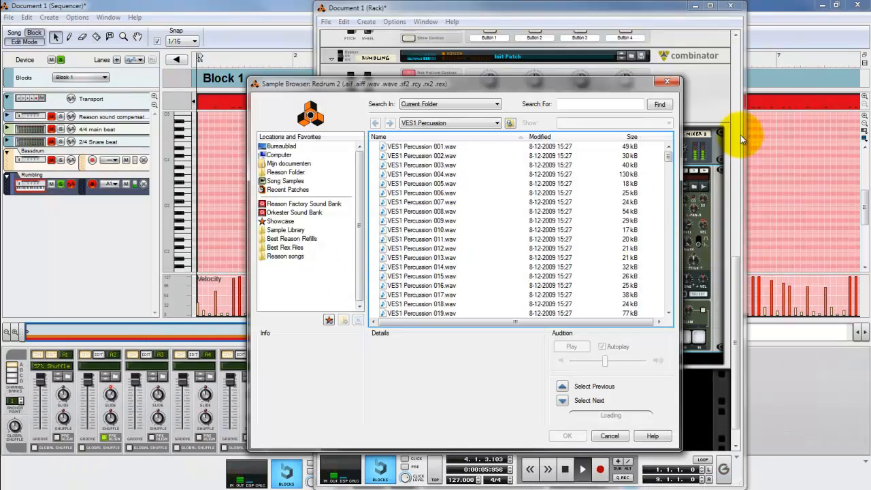
Load VES1 Percussion 119.wav into channel 2 of the Rumbling Redrum.
{"action": "left_click_drag", "start_coordinate": [672, 158], "coordinate": [670, 228]}
{"action": "left_click", "coordinate": [408, 248]}
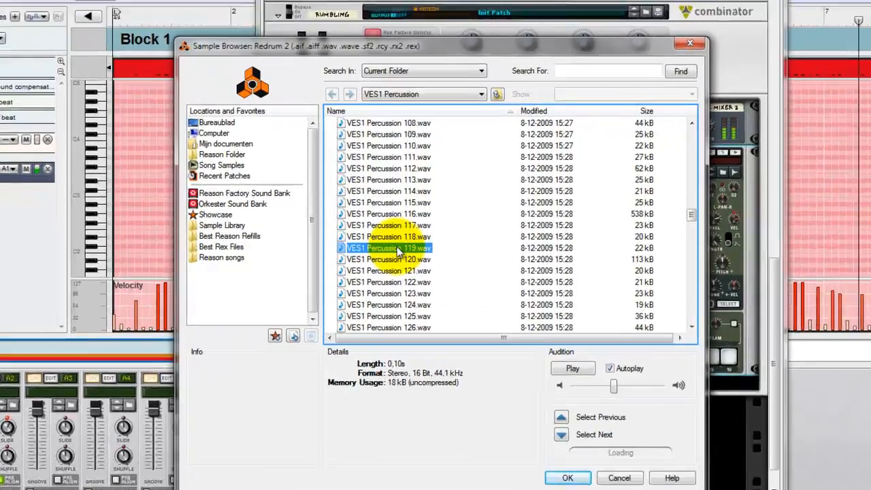
{"action": "double_click", "coordinate": [398, 247]}
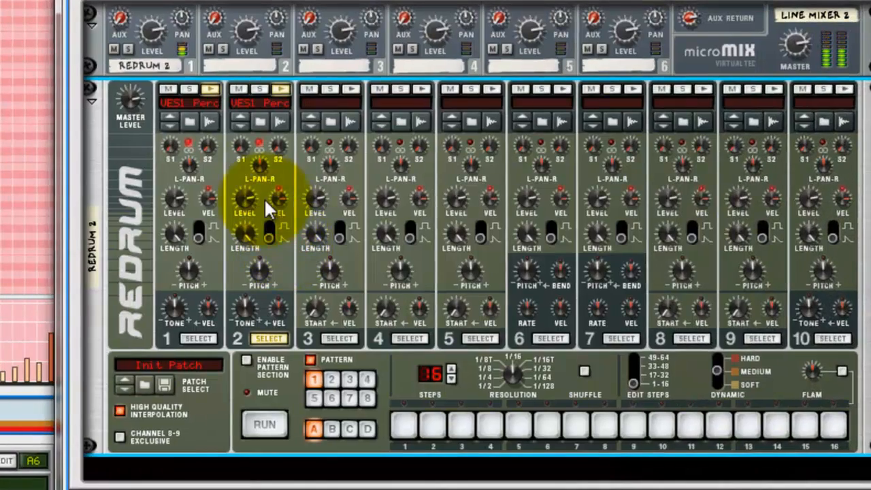
Adjust Redrum channel 2's level and raise the tone velocity amounts on channels 1 and 2 during playback, stopping when done.
{"action": "left_click_drag", "start_coordinate": [246, 198], "coordinate": [270, 401]}
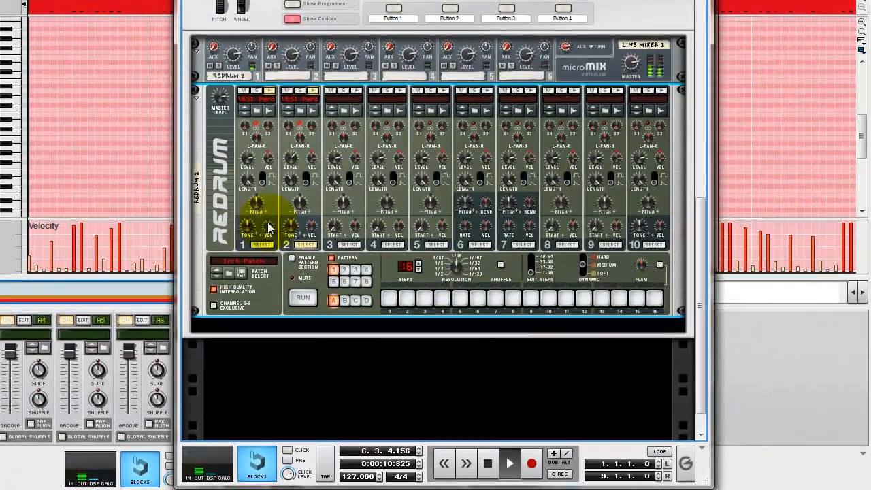
{"action": "left_click_drag", "start_coordinate": [315, 232], "coordinate": [318, 199]}
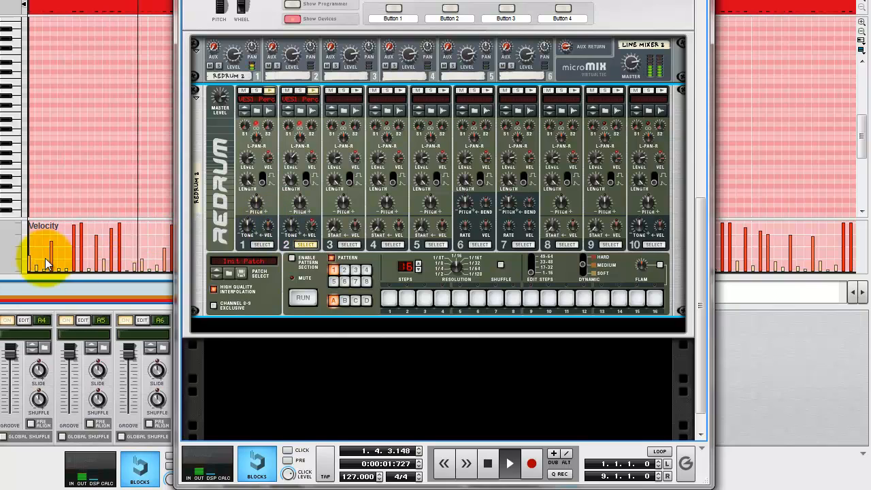
{"action": "left_click_drag", "start_coordinate": [266, 227], "coordinate": [285, 185]}
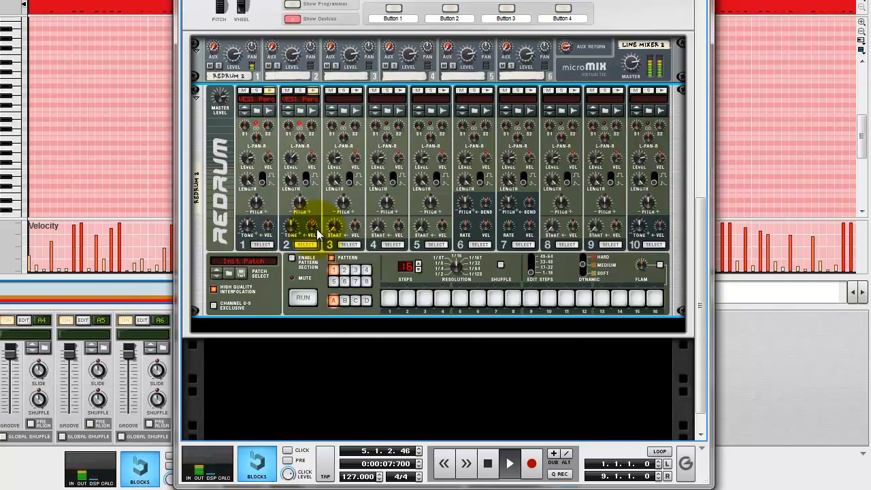
{"action": "left_click_drag", "start_coordinate": [316, 227], "coordinate": [322, 203]}
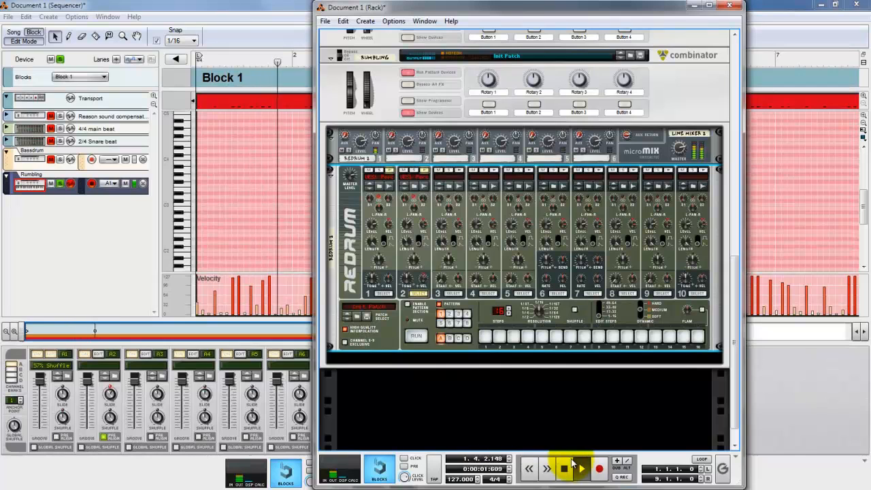
{"action": "left_click", "coordinate": [565, 468]}
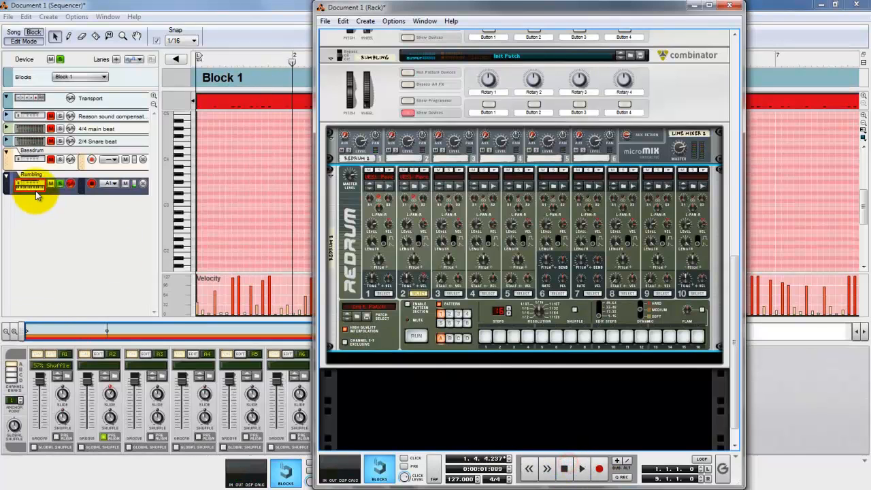
Clear all track solos and mutes, play Block 1 from the start and leave note editing.
{"action": "left_click", "coordinate": [60, 75]}
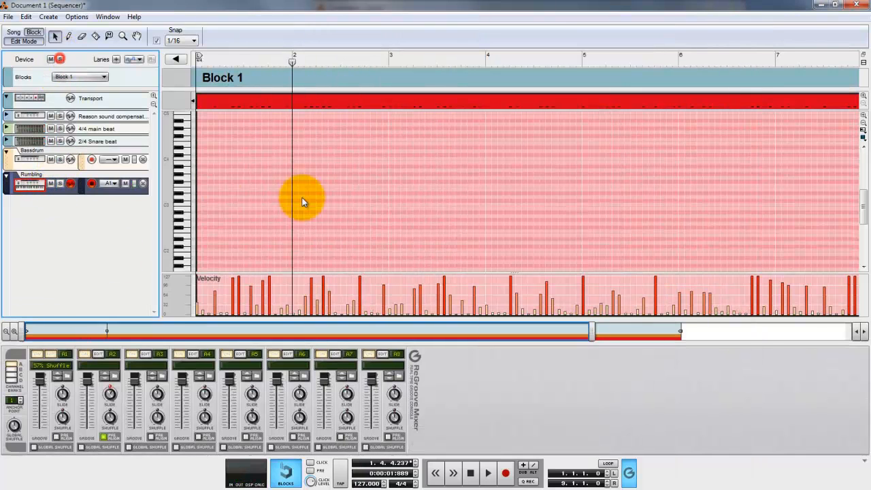
{"action": "left_click", "coordinate": [471, 472]}
{"action": "left_click", "coordinate": [487, 472]}
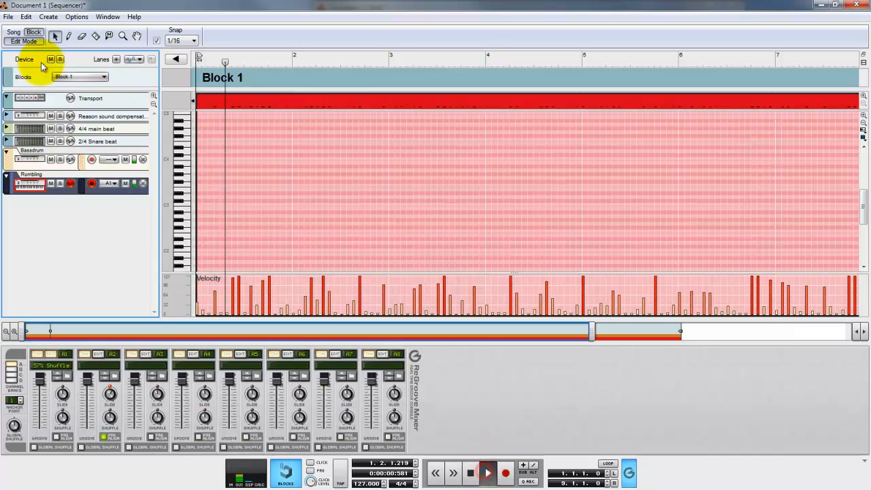
{"action": "left_click", "coordinate": [23, 41]}
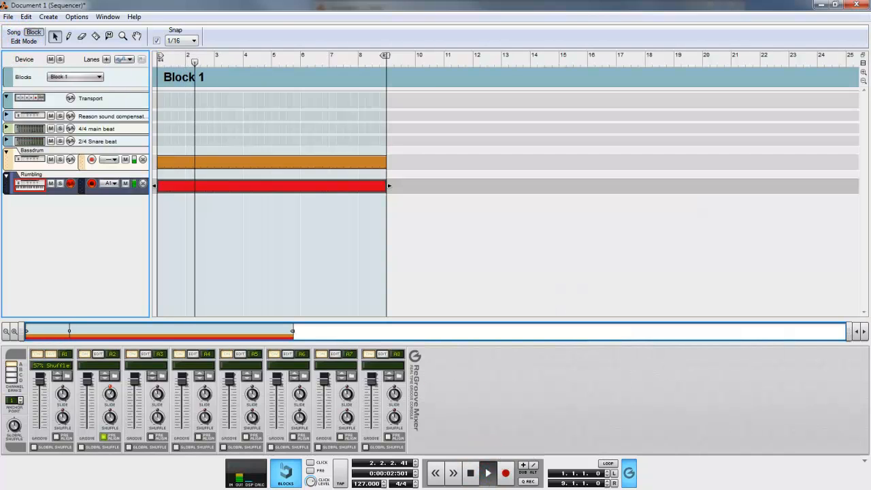
Switch to the rack and add an MClass Equalizer after the Redrum in the Rumbling Combinator.
{"action": "left_click", "coordinate": [184, 489]}
{"action": "left_click", "coordinate": [491, 285]}
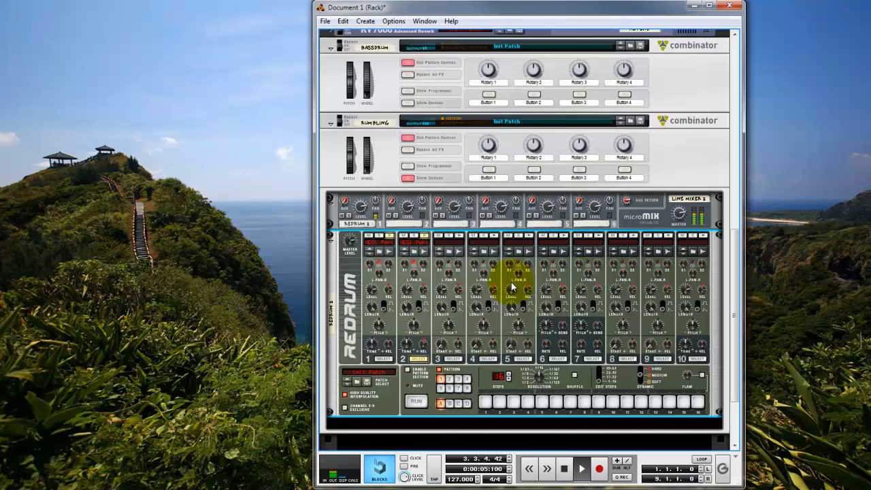
{"action": "left_click", "coordinate": [502, 311]}
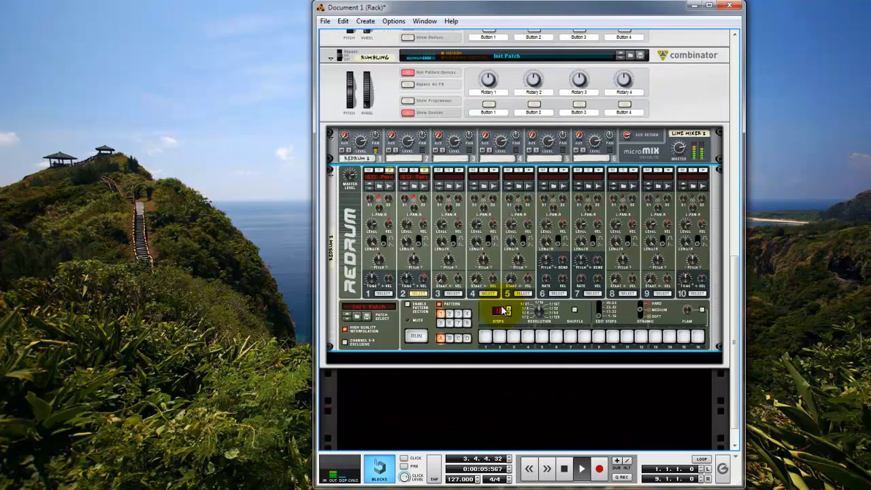
{"action": "right_click", "coordinate": [394, 346]}
{"action": "mouse_move", "coordinate": [494, 109]}
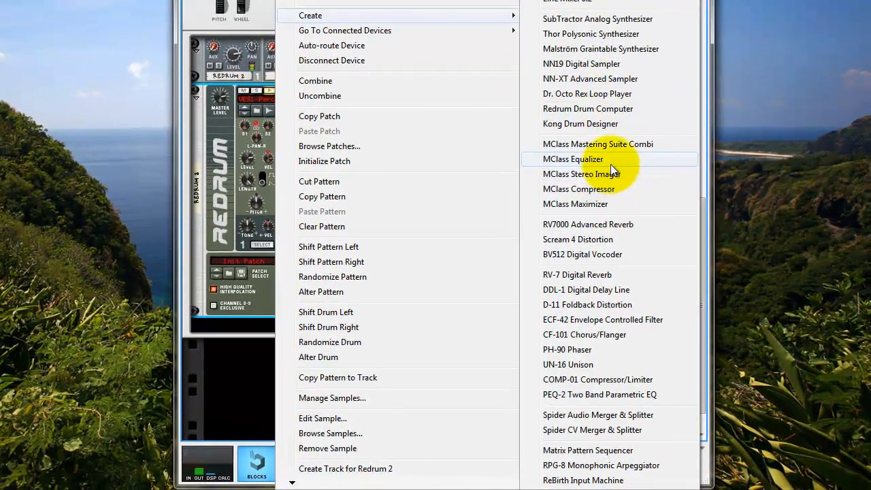
{"action": "left_click", "coordinate": [611, 164]}
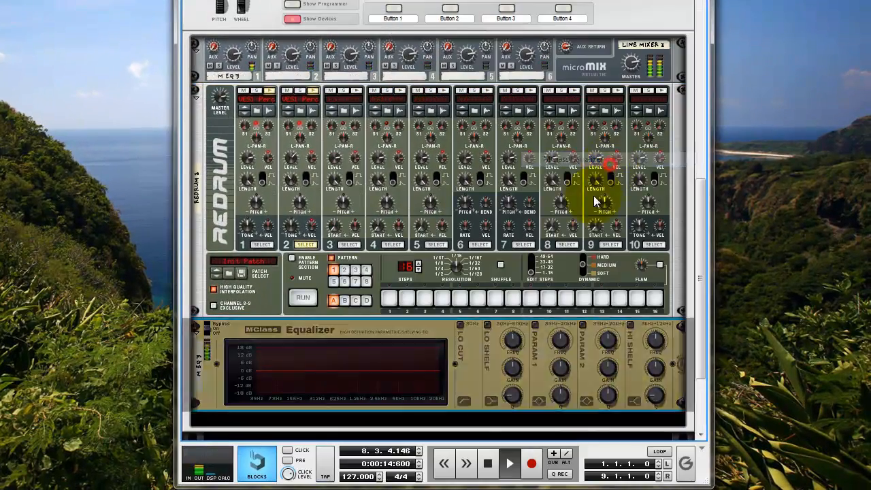
Enable the equalizer's Parametric 1 band and shape it into a small cut in the low frequencies.
{"action": "left_click_drag", "start_coordinate": [515, 342], "coordinate": [521, 322]}
{"action": "mouse_move", "coordinate": [515, 344]}
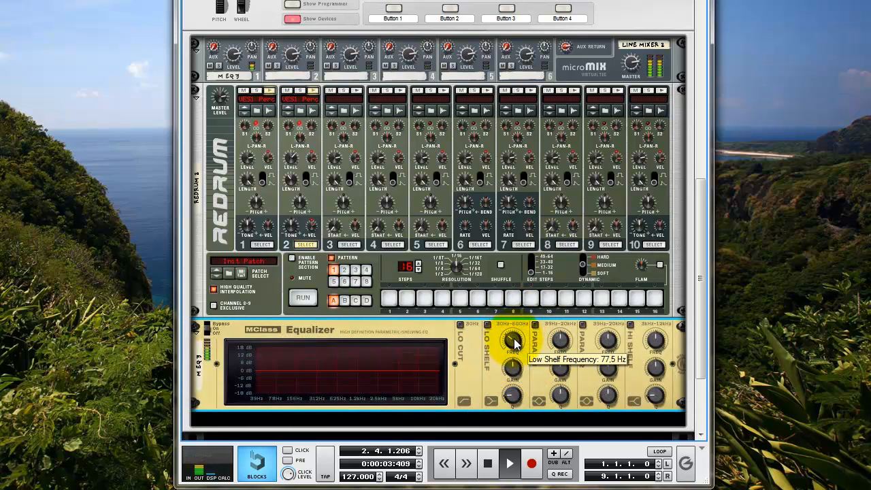
{"action": "left_click", "coordinate": [536, 326]}
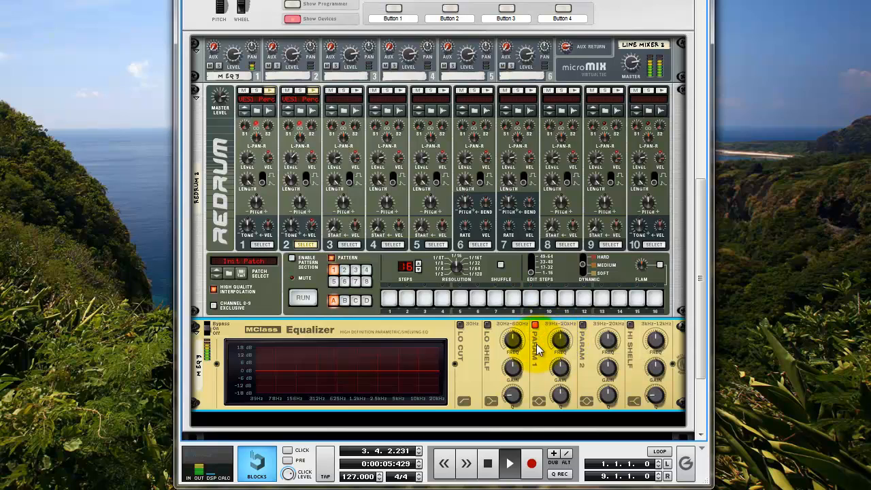
{"action": "left_click_drag", "start_coordinate": [560, 344], "coordinate": [560, 379]}
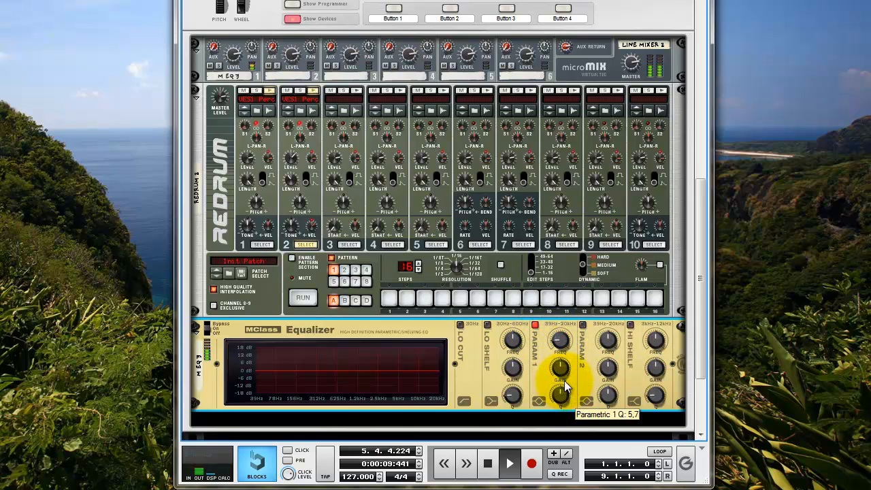
{"action": "left_click_drag", "start_coordinate": [563, 373], "coordinate": [564, 400]}
Enable the equalizer's Parametric 2 band, raise its frequency and lower its gain for a small high-frequency cut.
{"action": "left_click", "coordinate": [584, 326]}
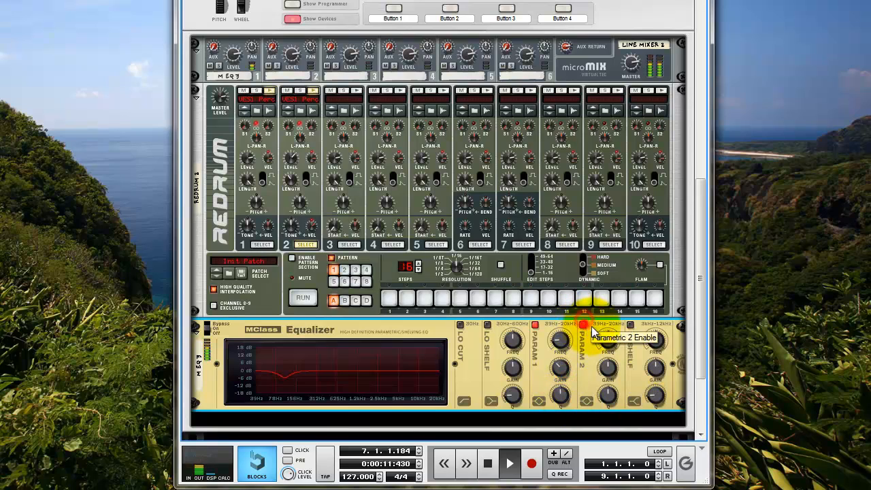
{"action": "left_click_drag", "start_coordinate": [606, 338], "coordinate": [630, 297]}
{"action": "left_click_drag", "start_coordinate": [613, 373], "coordinate": [610, 402]}
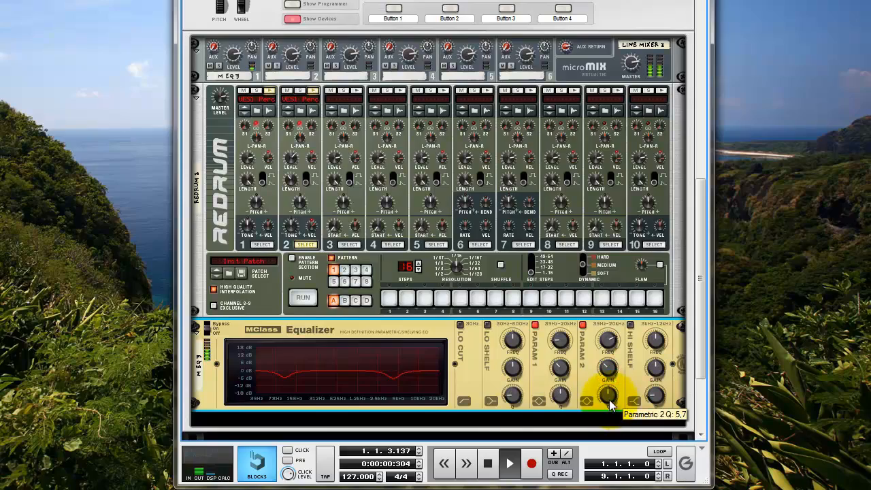
Add an MClass Compressor after the equalizer in the Rumbling Combinator and bring it fully into view.
{"action": "right_click", "coordinate": [469, 376]}
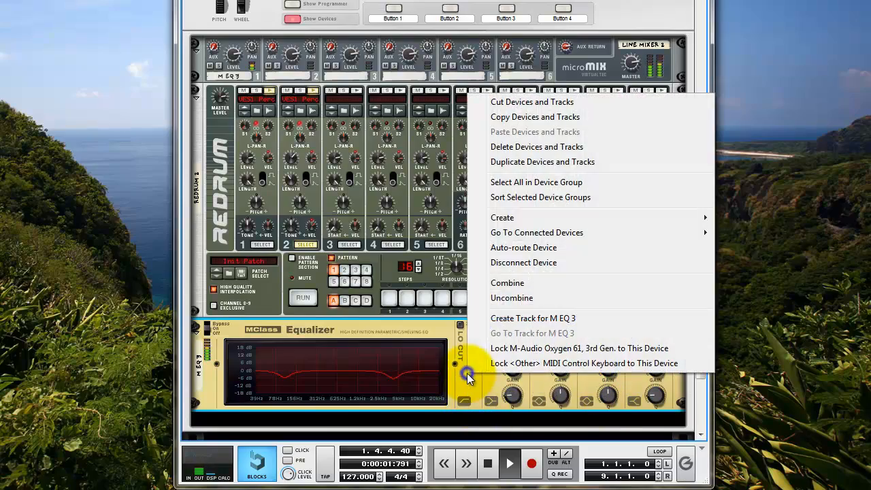
{"action": "left_click", "coordinate": [510, 222]}
{"action": "left_click", "coordinate": [354, 192]}
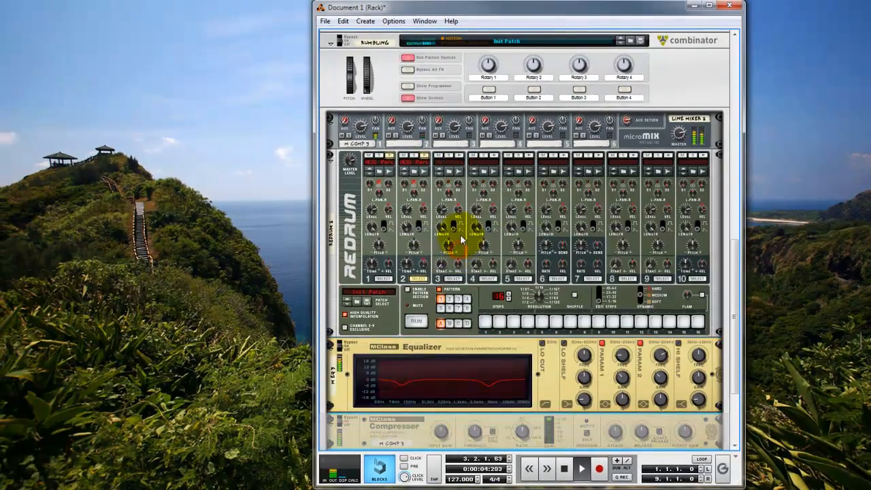
{"action": "key", "text": "alt+Tab"}
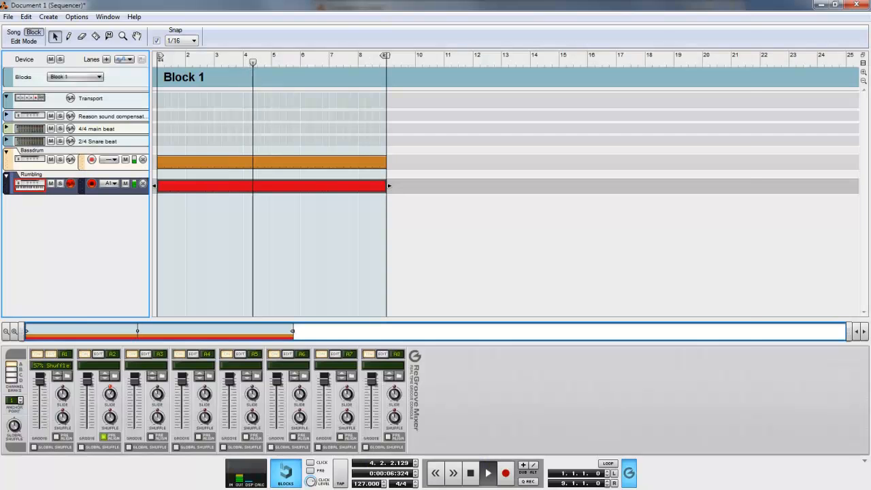
{"action": "key", "text": "alt+Tab"}
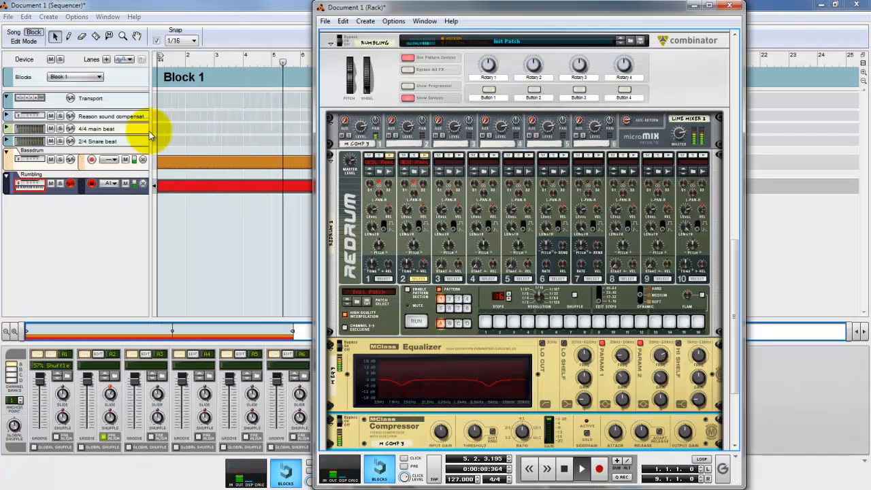
{"action": "scroll", "coordinate": [506, 252], "scroll_direction": "down", "scroll_amount": 3}
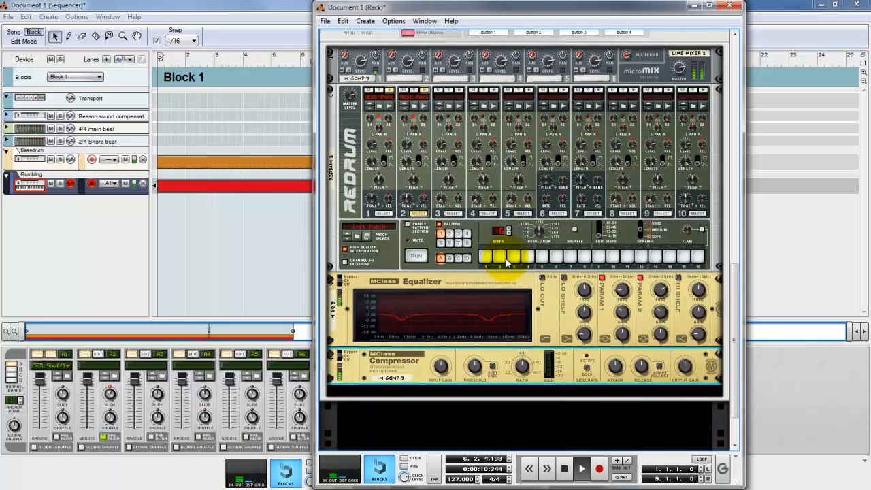
Route Split Output 1 Left of the Sidechain 4/4 2 Spider Audio into the compressor's sidechain input and check the routing.
{"action": "key", "text": "Tab"}
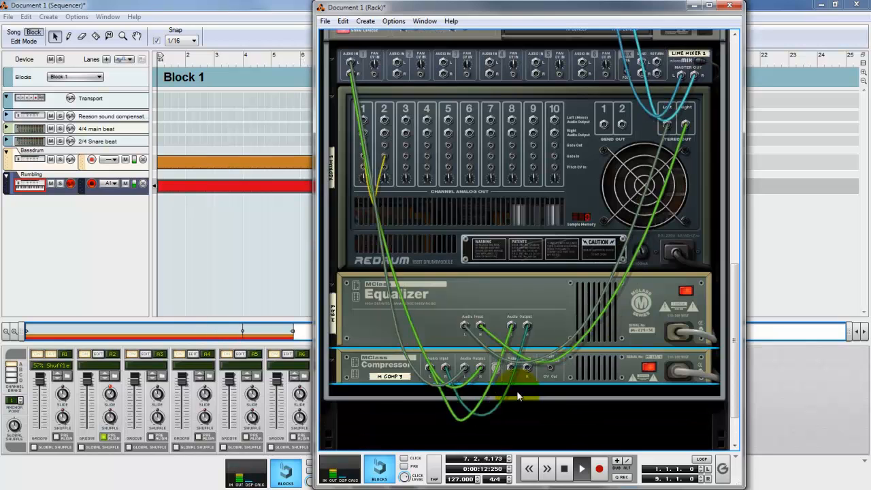
{"action": "left_click", "coordinate": [513, 368]}
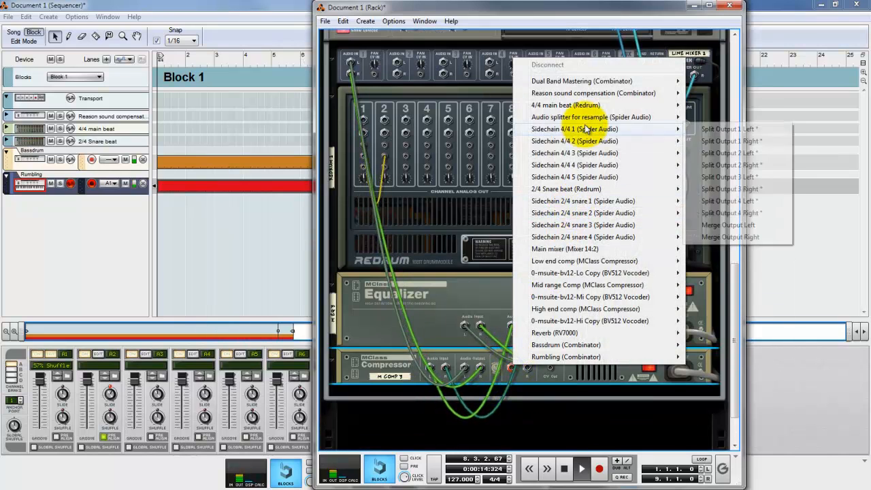
{"action": "mouse_move", "coordinate": [575, 141]}
{"action": "left_click", "coordinate": [724, 141]}
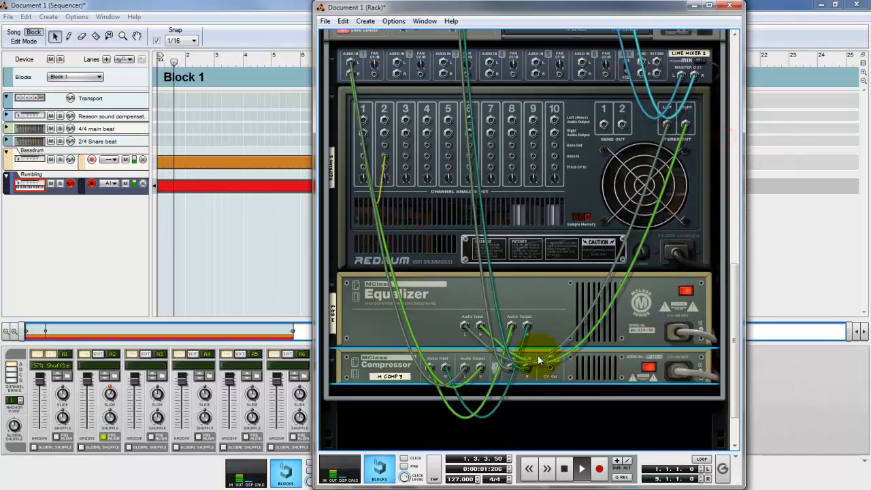
{"action": "left_click", "coordinate": [509, 366]}
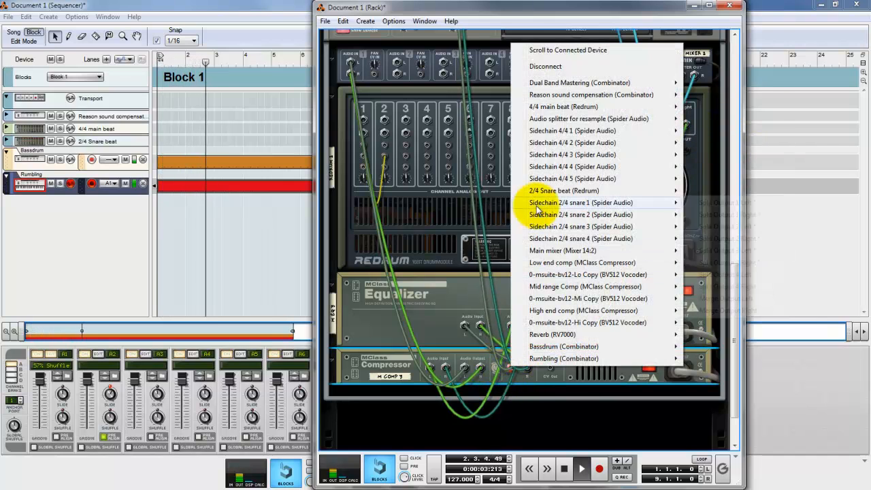
{"action": "mouse_move", "coordinate": [562, 142]}
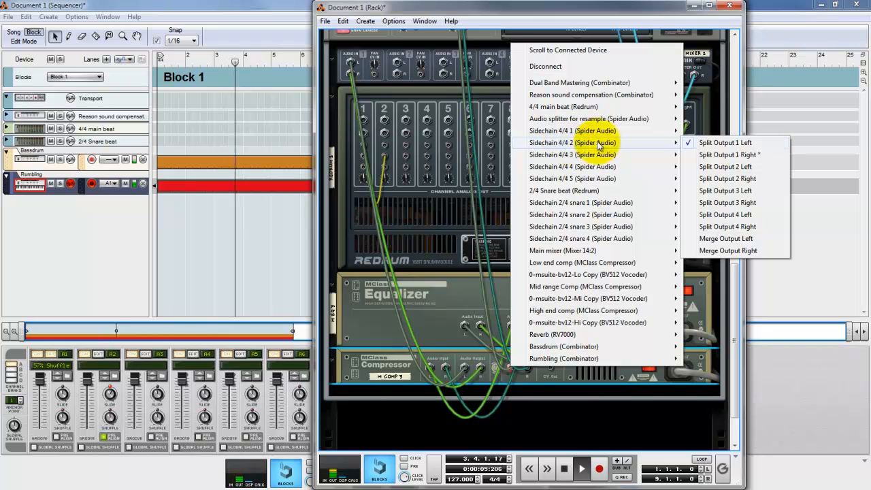
Return to the rack front, raise the ratio of the compressor after the equalizer and lower its threshold.
{"action": "left_click", "coordinate": [431, 321]}
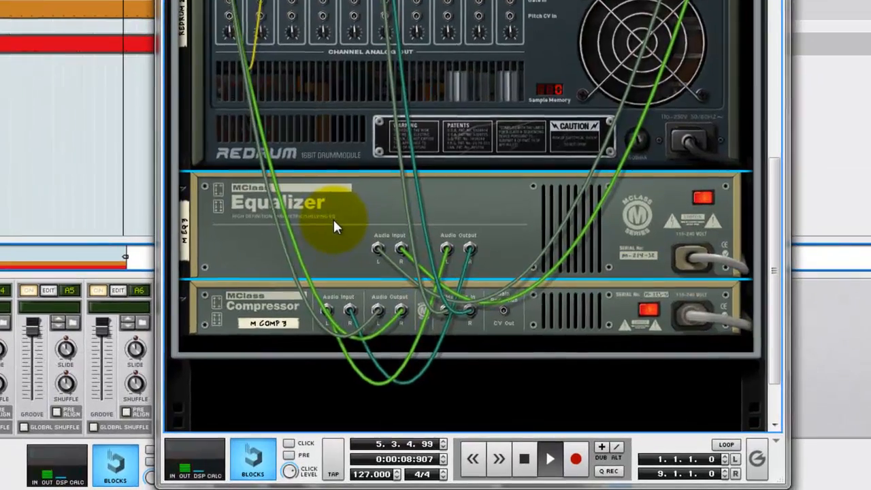
{"action": "key", "text": "Tab"}
{"action": "left_click", "coordinate": [465, 304]}
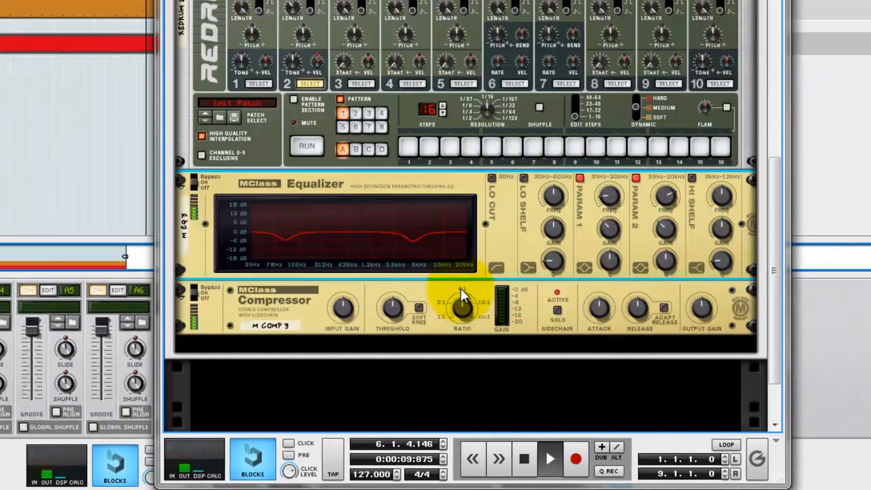
{"action": "key", "text": "Tab"}
{"action": "key", "text": "Tab"}
{"action": "left_click_drag", "start_coordinate": [475, 310], "coordinate": [461, 237]}
{"action": "left_click", "coordinate": [401, 307]}
{"action": "left_click_drag", "start_coordinate": [400, 306], "coordinate": [401, 352]}
{"action": "left_click_drag", "start_coordinate": [457, 307], "coordinate": [464, 309]}
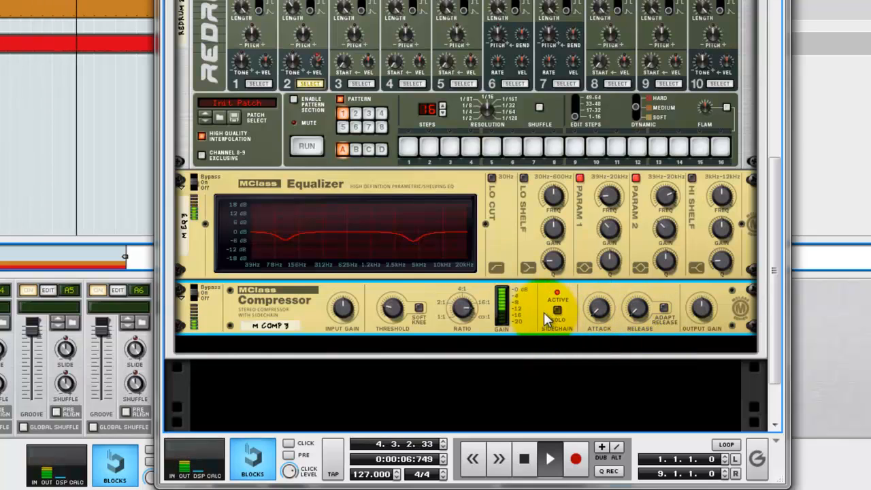
Add a second MClass Compressor after the first one in the Rumbling Combinator.
{"action": "right_click", "coordinate": [318, 327]}
{"action": "mouse_move", "coordinate": [367, 150]}
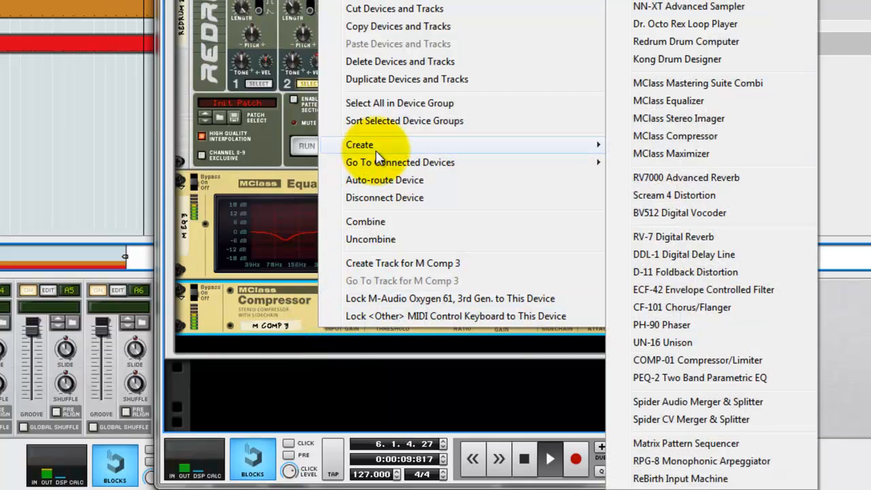
{"action": "left_click", "coordinate": [643, 135]}
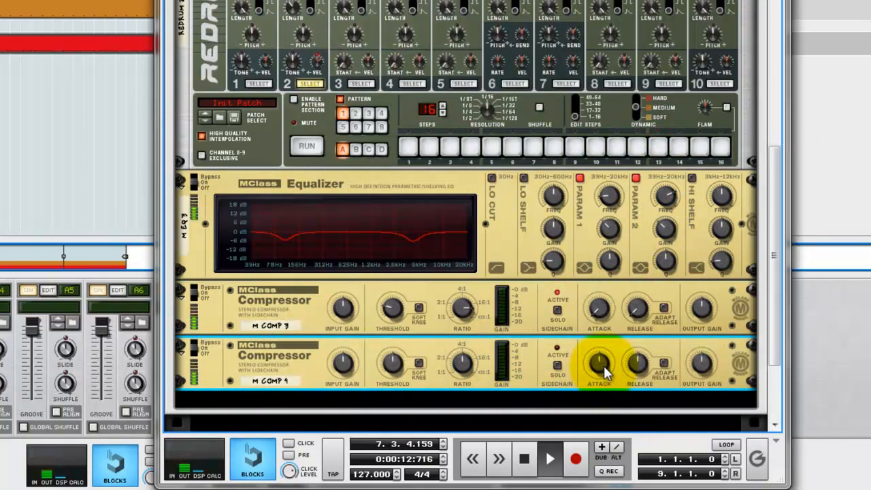
Raise the second compressor's attack and lower its threshold and release.
{"action": "left_click_drag", "start_coordinate": [604, 371], "coordinate": [560, 360]}
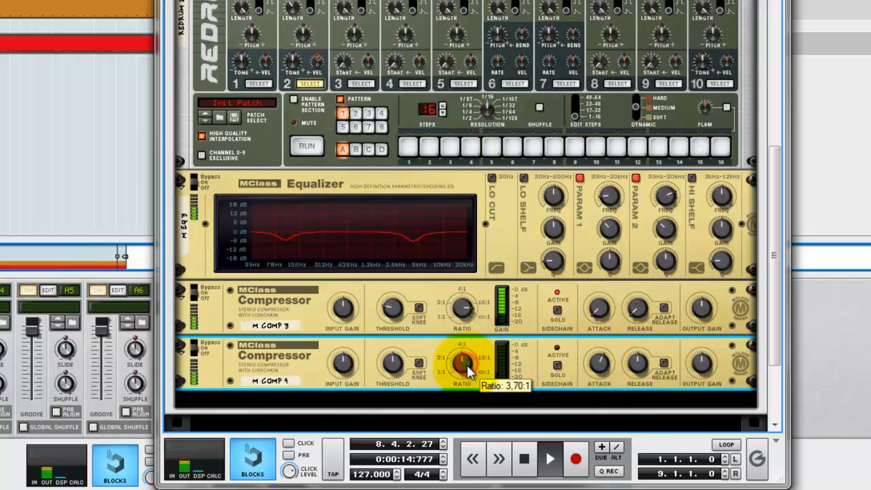
{"action": "left_click_drag", "start_coordinate": [403, 387], "coordinate": [401, 388]}
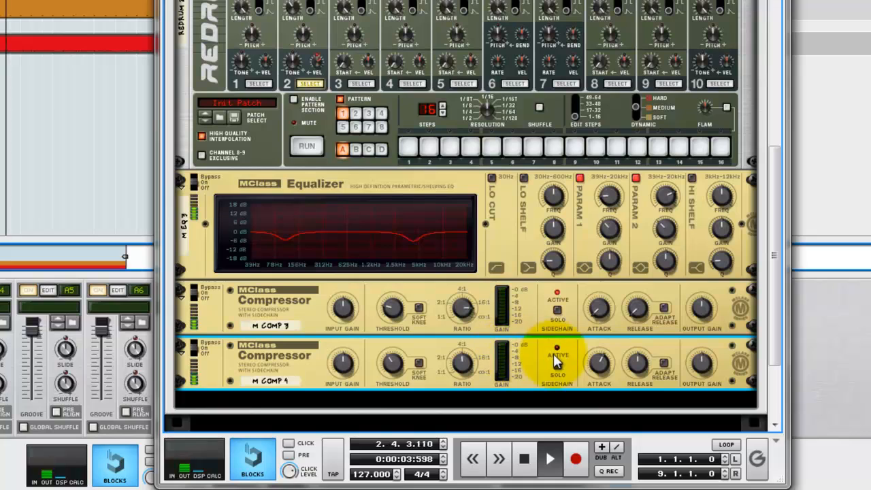
{"action": "left_click_drag", "start_coordinate": [639, 361], "coordinate": [627, 431]}
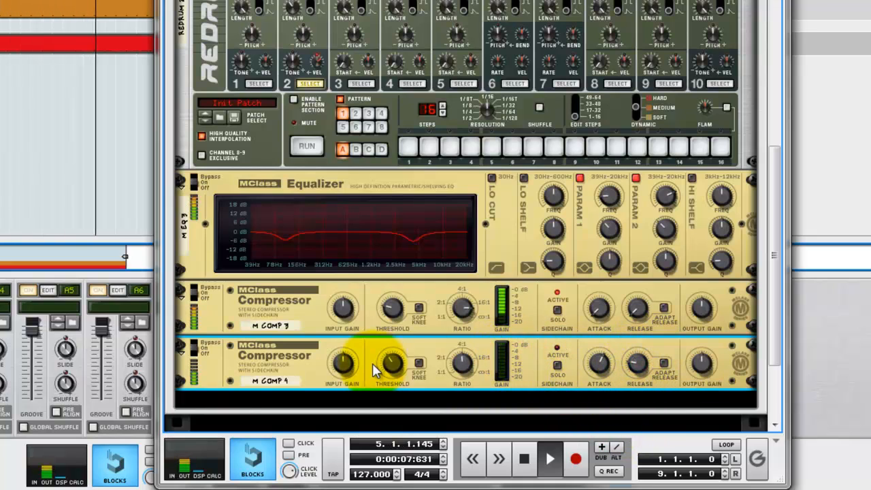
{"action": "left_click_drag", "start_coordinate": [394, 368], "coordinate": [397, 375]}
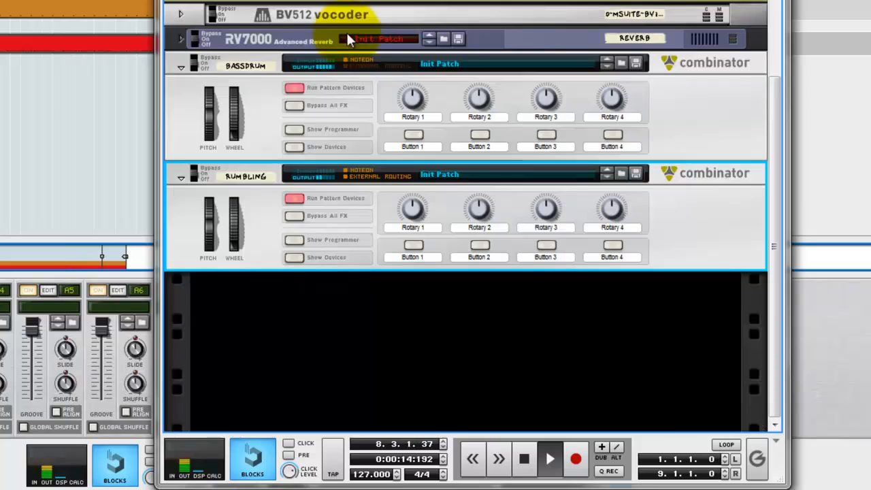
Set the Rumbling channel's level on the main mixer to 82 and stop playback.
{"action": "scroll", "coordinate": [346, 34], "scroll_direction": "up", "scroll_amount": 4}
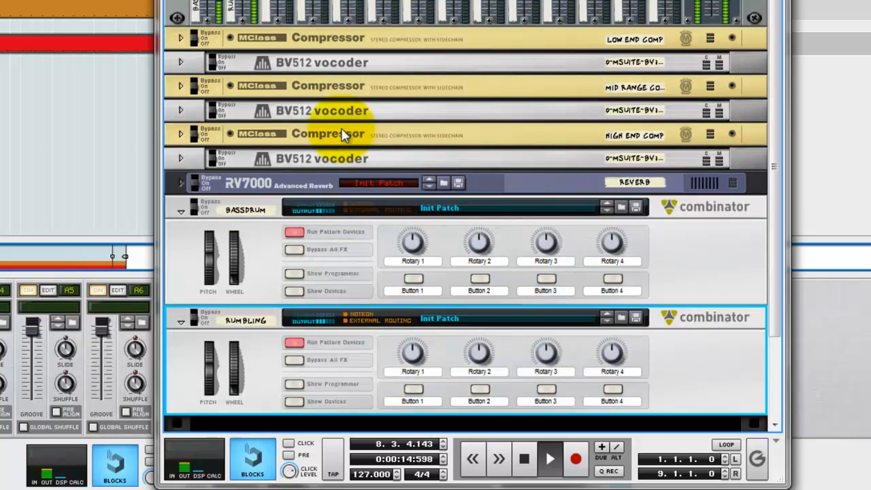
{"action": "left_click", "coordinate": [251, 7]}
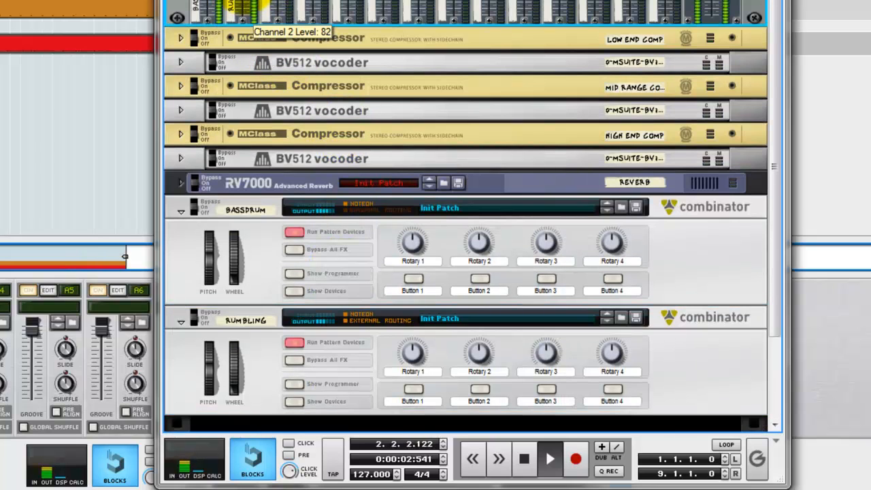
{"action": "scroll", "coordinate": [385, 59], "scroll_direction": "down", "scroll_amount": 3}
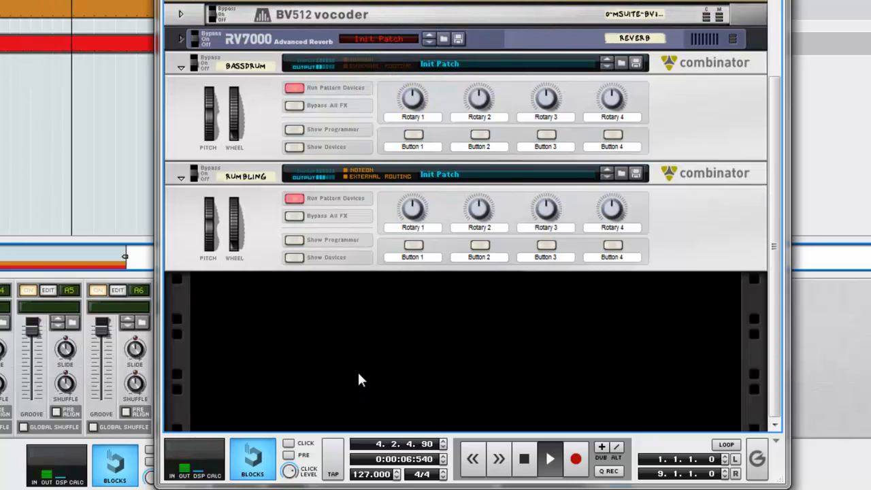
{"action": "left_click", "coordinate": [528, 466]}
{"action": "left_click", "coordinate": [547, 211]}
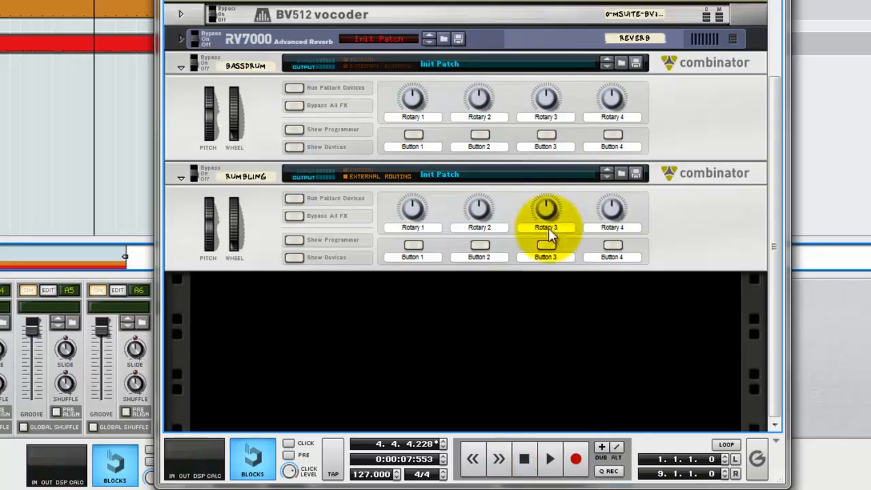
Create a new Combinator below Rumbling and name it "Clap & Crash".
{"action": "right_click", "coordinate": [383, 308]}
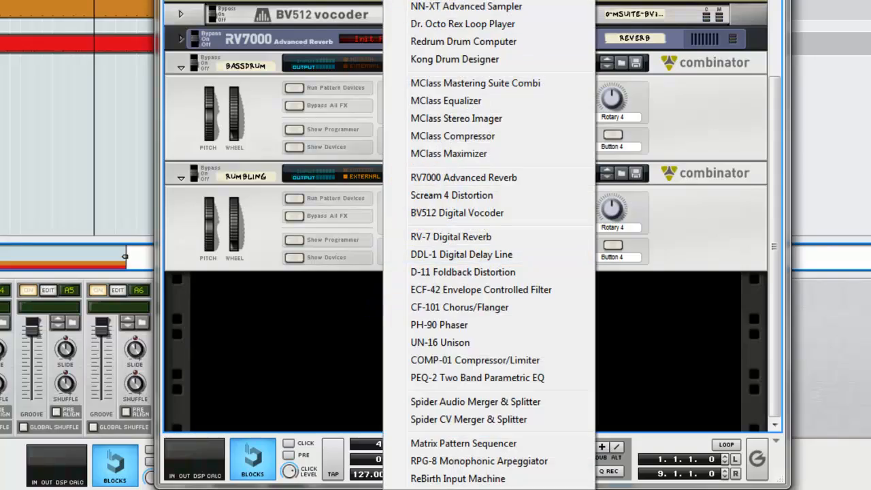
{"action": "left_click", "coordinate": [436, 1]}
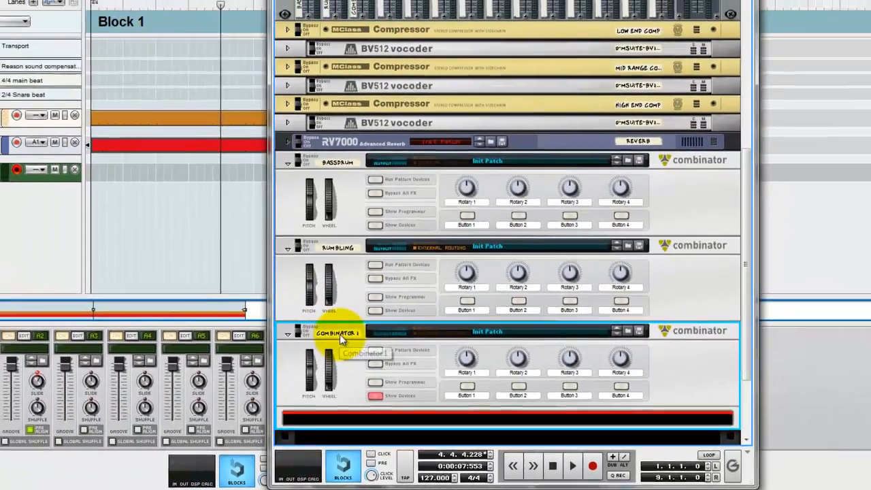
{"action": "double_click", "coordinate": [340, 334]}
{"action": "type", "text": "Clap"}
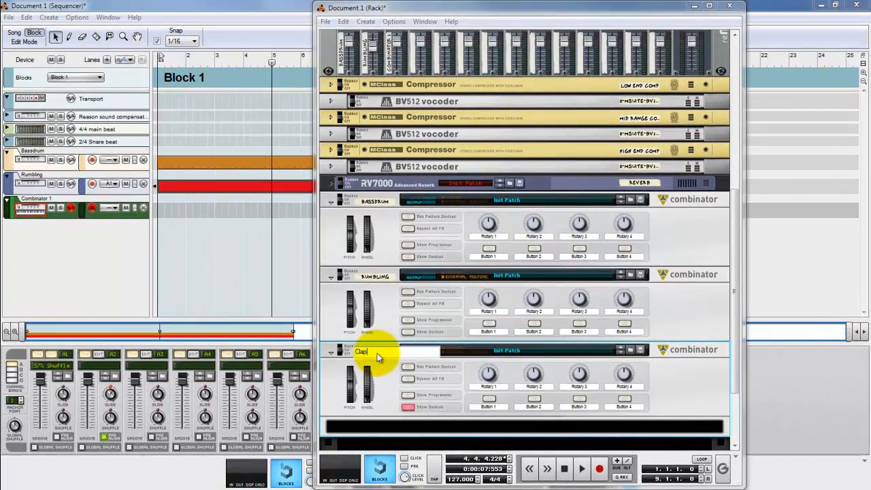
{"action": "type", "text": " & Crash"}
{"action": "key", "text": "Return"}
Add a Line Mixer 6:2 and a Redrum Drum Computer inside the Clap & Crash Combinator.
{"action": "right_click", "coordinate": [513, 425]}
{"action": "mouse_move", "coordinate": [568, 220]}
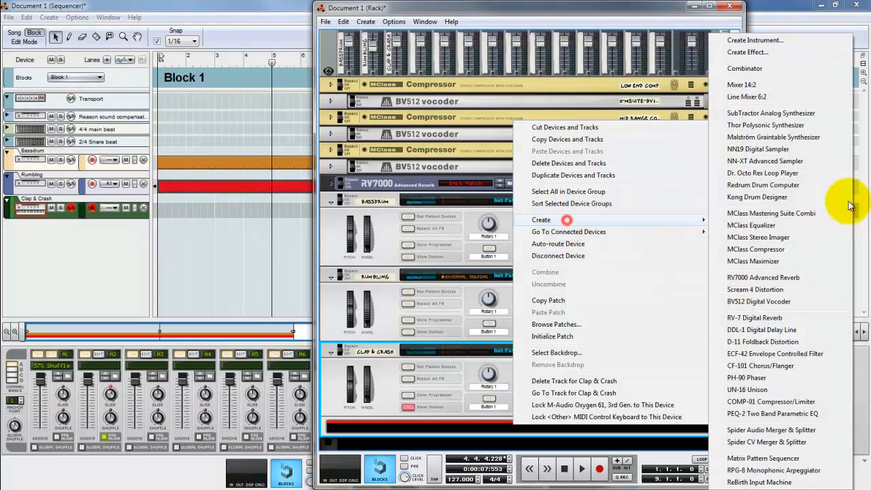
{"action": "left_click", "coordinate": [785, 97]}
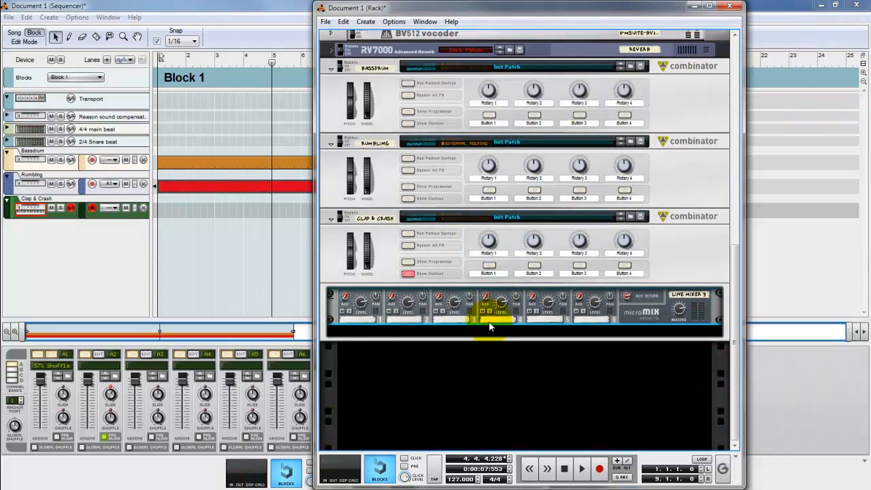
{"action": "right_click", "coordinate": [484, 325]}
{"action": "mouse_move", "coordinate": [558, 127]}
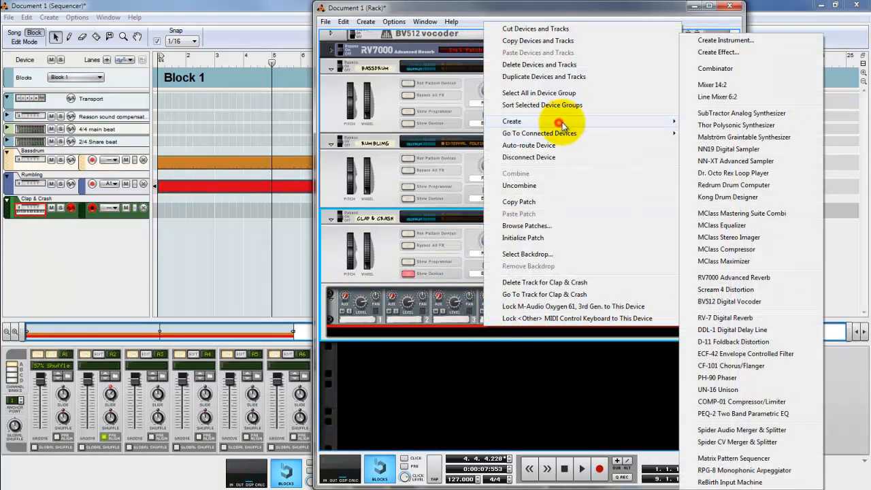
{"action": "left_click", "coordinate": [733, 185]}
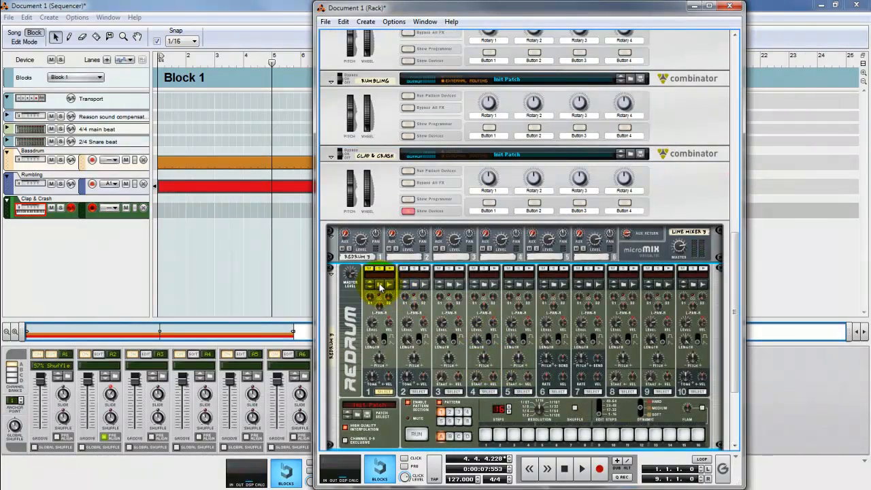
Browse samples for channel 1 of the new Redrum and open the VES1 Claps folder in Vengeance Electro Shock 01.
{"action": "key", "text": "alt+Tab"}
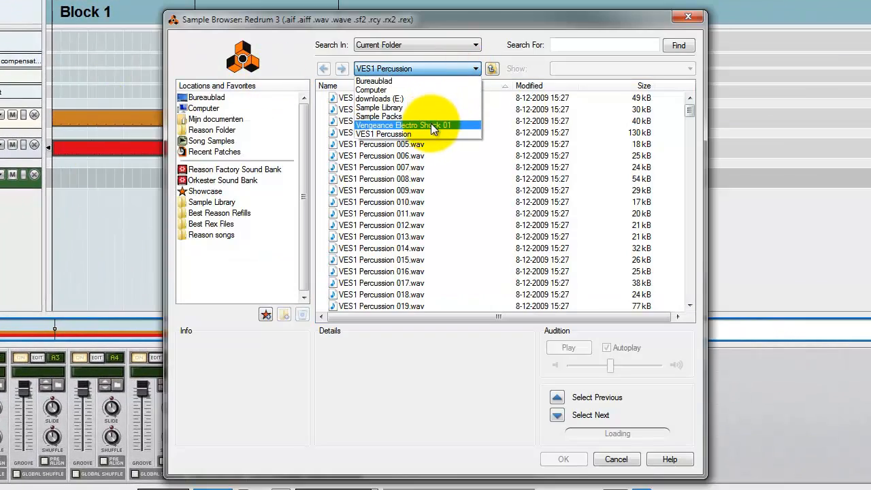
{"action": "left_click", "coordinate": [428, 125]}
{"action": "double_click", "coordinate": [357, 110]}
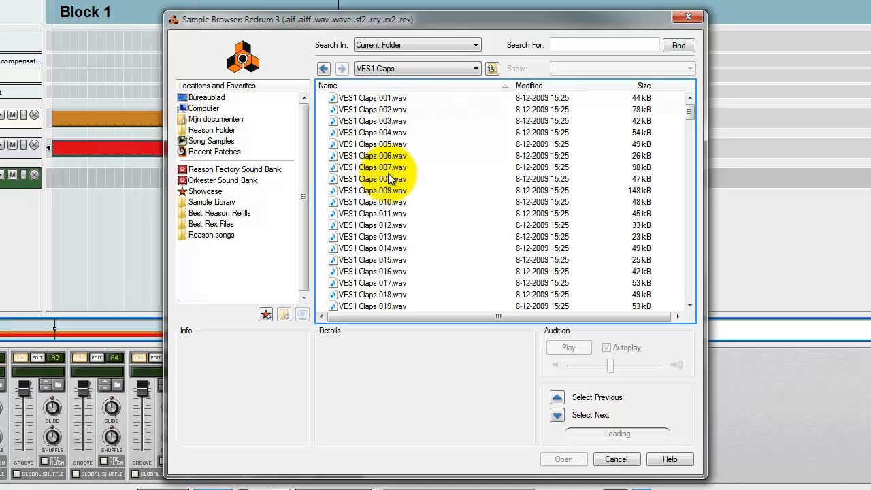
Audition VES1 Claps 006 to 009, load VES1 Claps 007.wav into Redrum channel 1, and preview it in the rack.
{"action": "left_click", "coordinate": [385, 179]}
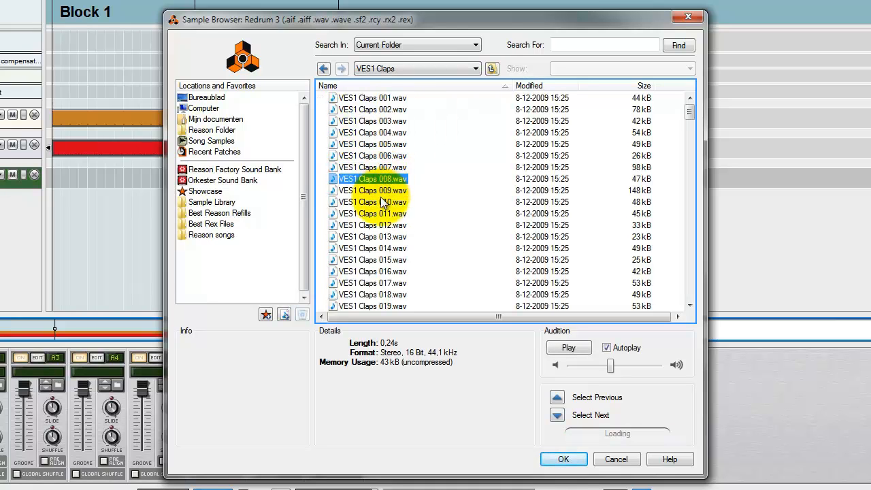
{"action": "left_click", "coordinate": [386, 191]}
{"action": "left_click", "coordinate": [388, 180]}
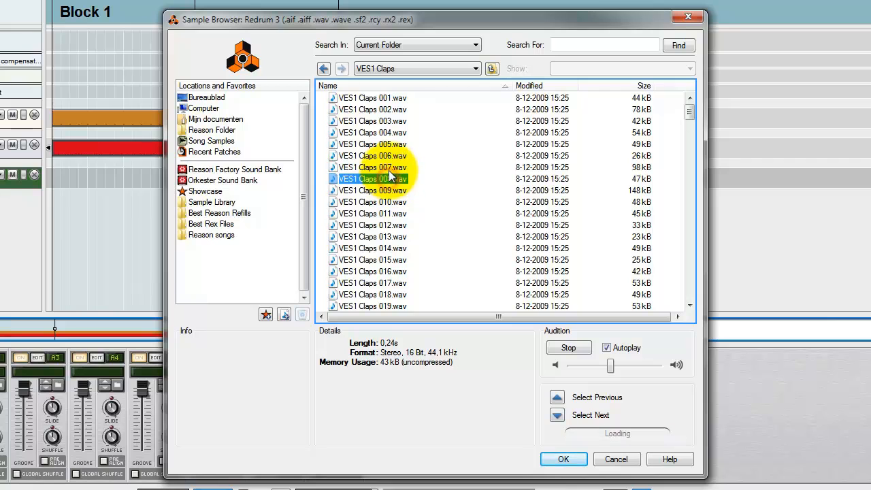
{"action": "left_click", "coordinate": [390, 168]}
{"action": "left_click", "coordinate": [391, 157]}
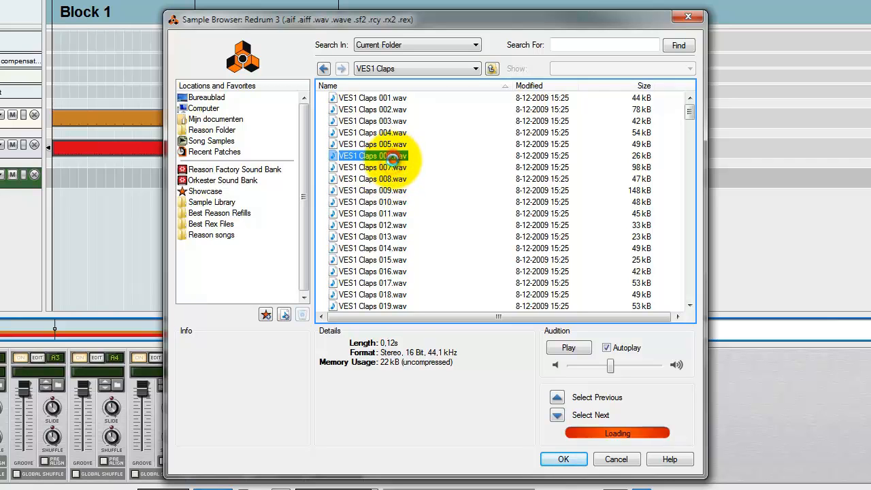
{"action": "left_click", "coordinate": [391, 166]}
{"action": "left_click", "coordinate": [391, 179]}
{"action": "left_click", "coordinate": [391, 168]}
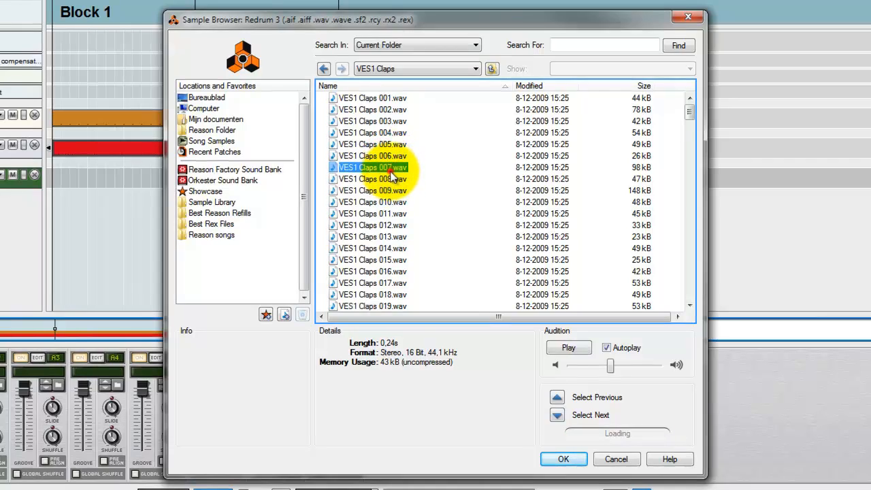
{"action": "double_click", "coordinate": [388, 170]}
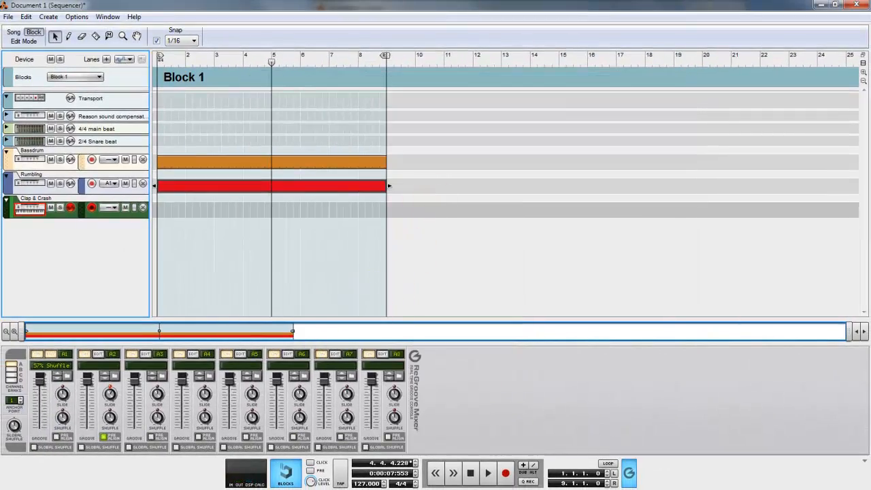
{"action": "key", "text": "F6"}
{"action": "left_click", "coordinate": [388, 271]}
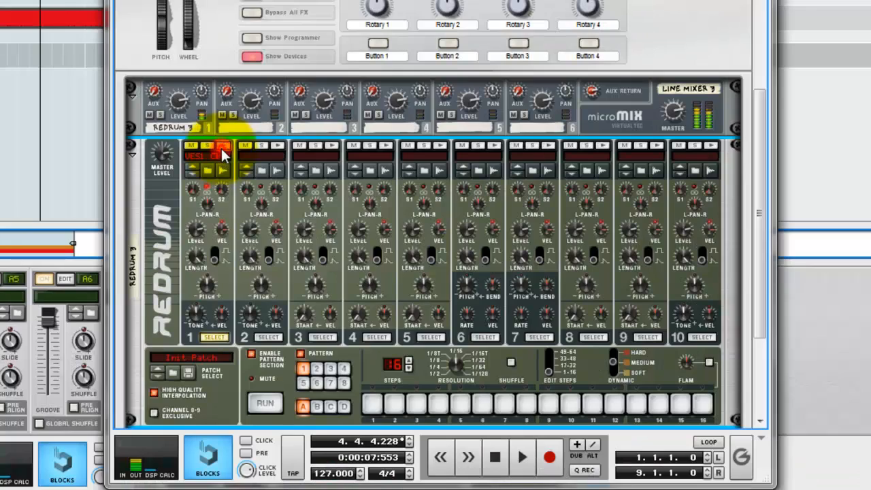
Program channel 1 clap hits on steps 5 and 13 of the Redrum pattern and disable the pattern section.
{"action": "left_click", "coordinate": [460, 405]}
{"action": "left_click", "coordinate": [598, 406]}
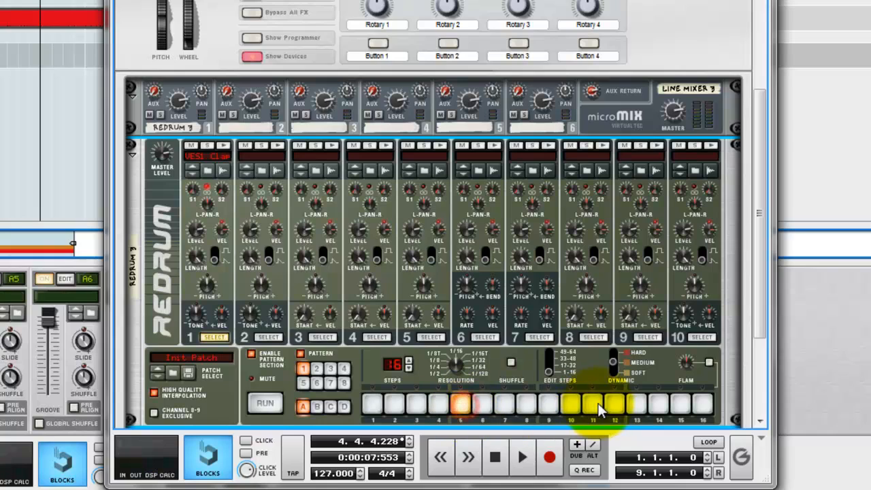
{"action": "left_click", "coordinate": [633, 406]}
{"action": "left_click", "coordinate": [309, 385]}
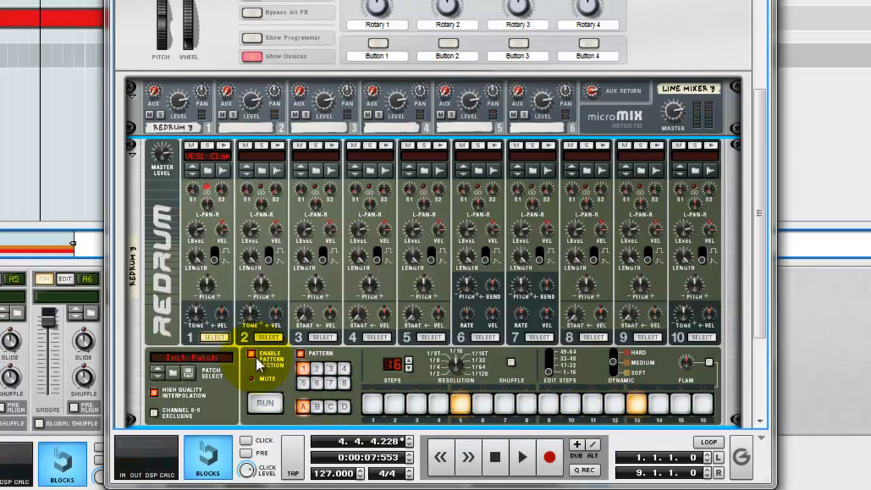
Copy the clap pattern to the Redrum's sequencer track and move the resulting clip to the Clap & Crash track.
{"action": "right_click", "coordinate": [284, 387]}
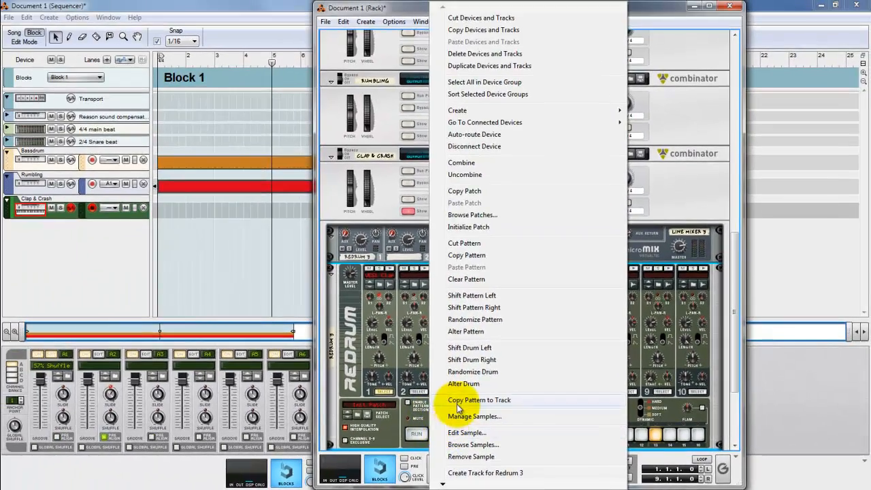
{"action": "left_click", "coordinate": [416, 381]}
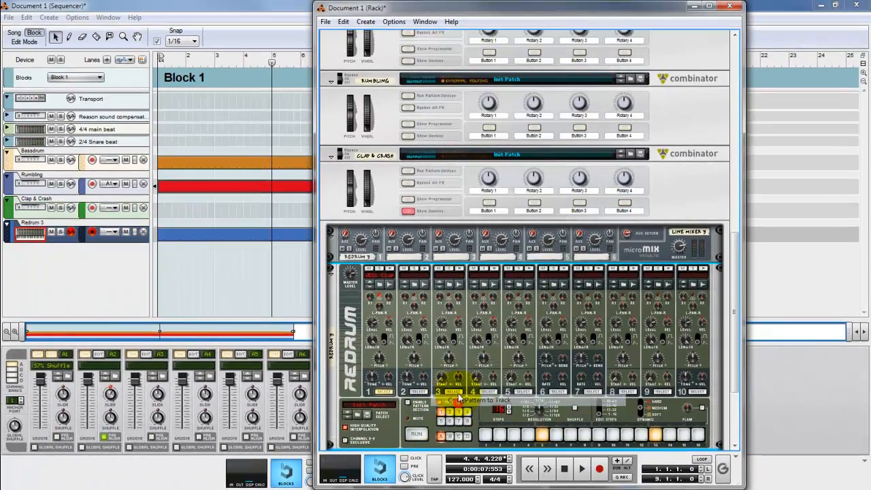
{"action": "left_click", "coordinate": [135, 270]}
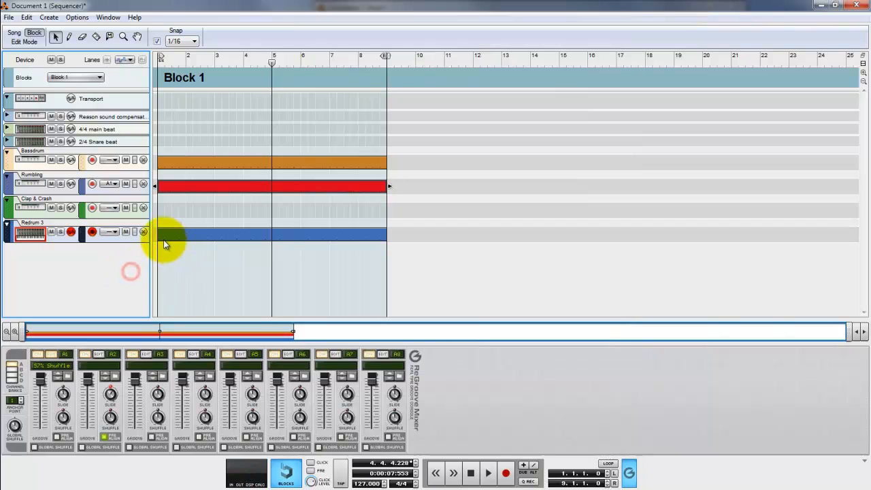
{"action": "left_click_drag", "start_coordinate": [182, 239], "coordinate": [179, 214]}
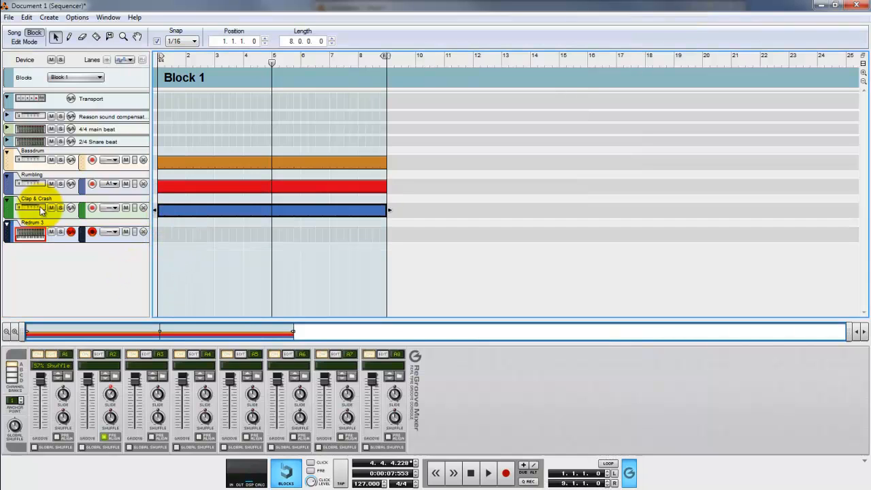
Delete the sequencer track of Redrum 3 while keeping its device in the rack.
{"action": "left_click", "coordinate": [145, 235]}
{"action": "right_click", "coordinate": [135, 233]}
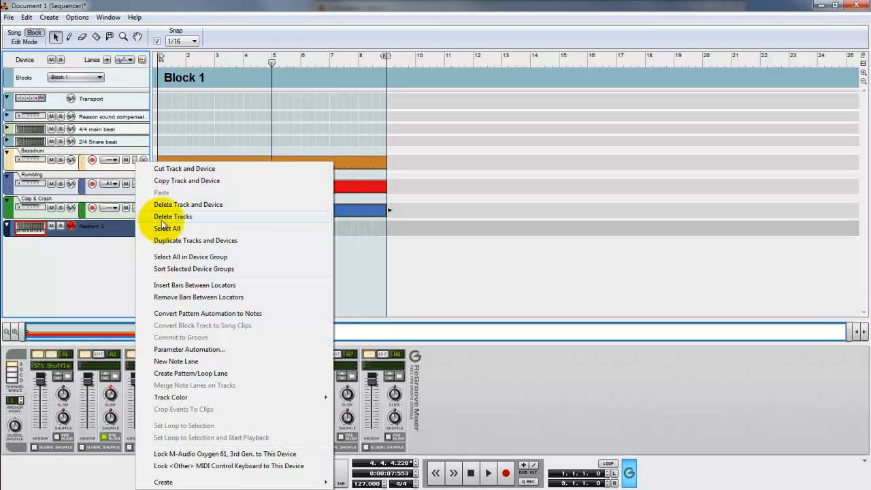
{"action": "left_click", "coordinate": [185, 215]}
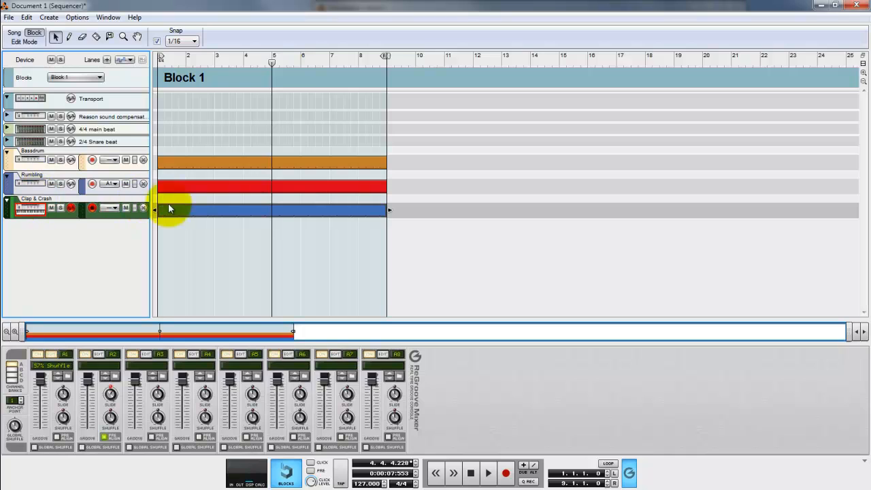
Open the Clap & Crash clip, select all its C1 notes and shift them slightly earlier, with the first at position 1.1.4.198.
{"action": "double_click", "coordinate": [211, 213]}
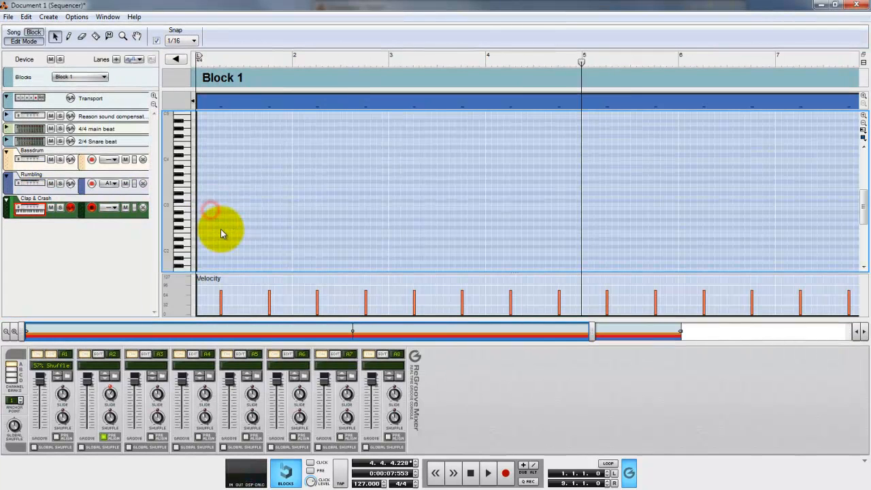
{"action": "scroll", "coordinate": [275, 217], "scroll_direction": "down", "scroll_amount": 6}
{"action": "scroll", "coordinate": [274, 214], "scroll_direction": "up", "scroll_amount": 2}
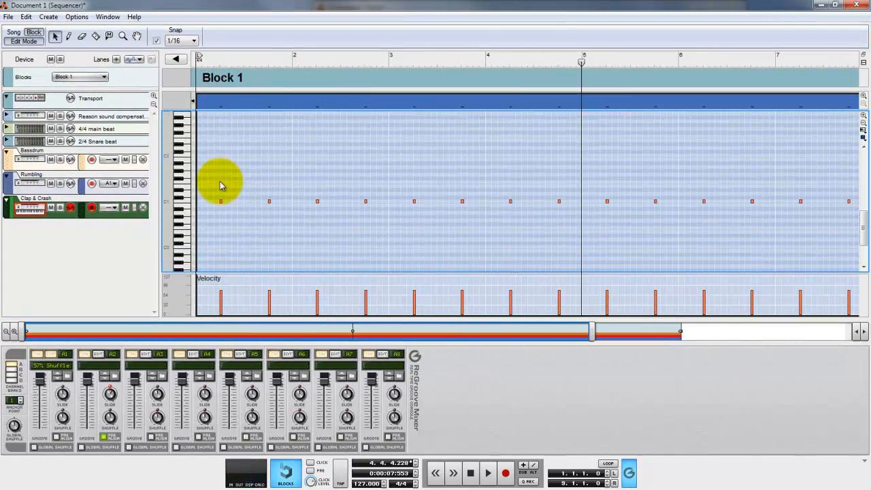
{"action": "left_click_drag", "start_coordinate": [222, 188], "coordinate": [665, 215]}
{"action": "left_click_drag", "start_coordinate": [835, 335], "coordinate": [82, 320]}
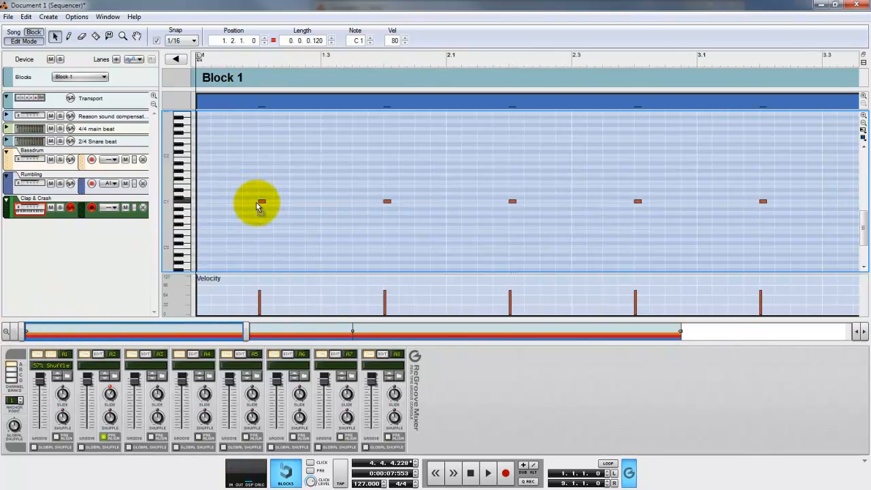
{"action": "left_click", "coordinate": [155, 40]}
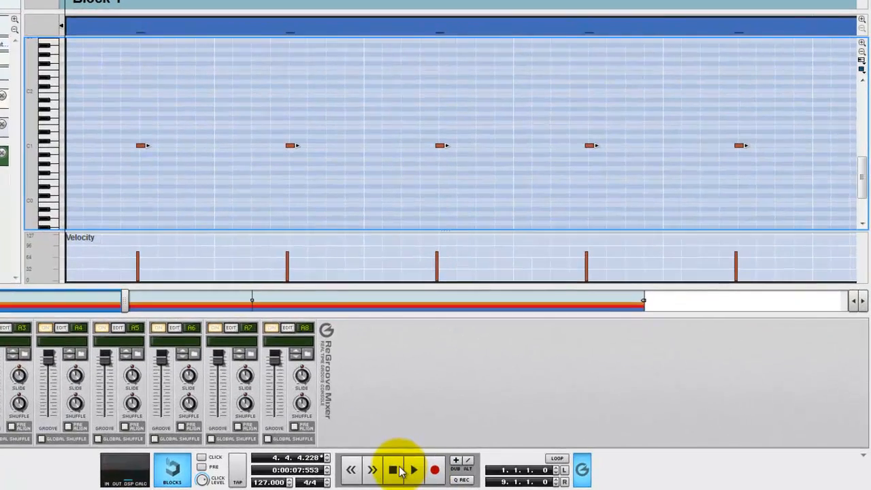
Play Block 1 from the start and hide the ReGroove Mixer.
{"action": "left_click", "coordinate": [474, 473]}
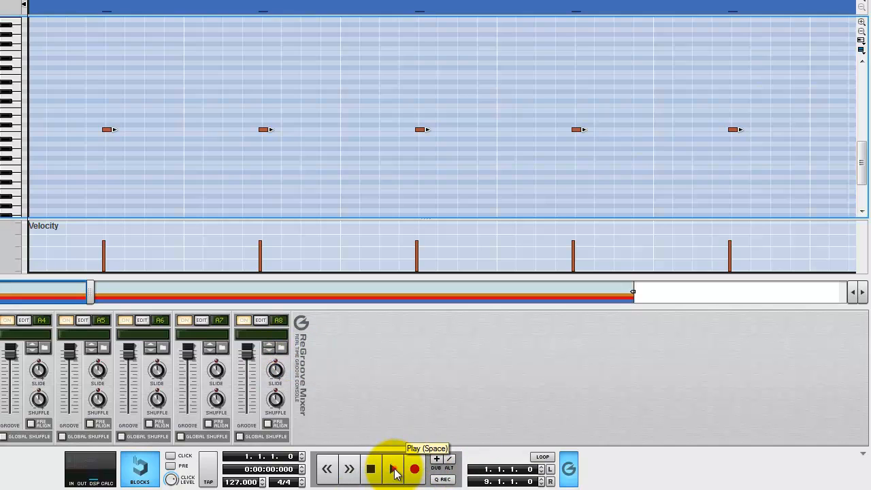
{"action": "left_click", "coordinate": [394, 470]}
{"action": "left_click", "coordinate": [569, 468]}
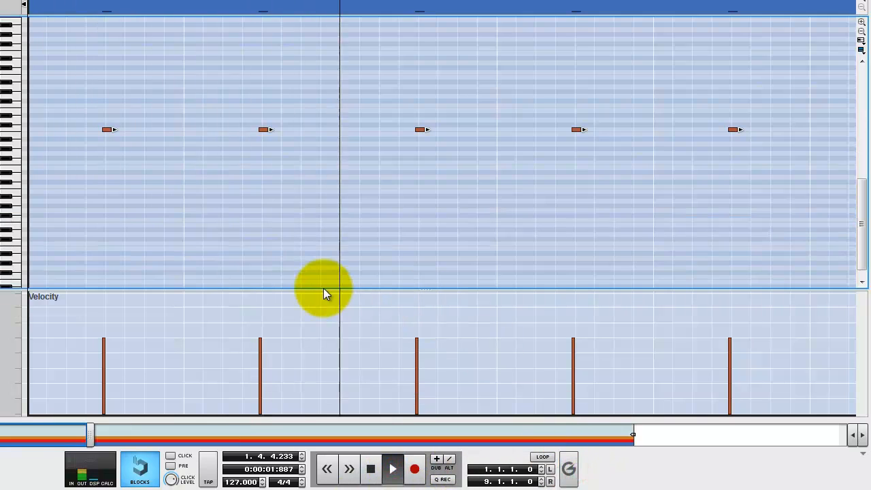
Leave the clip's note editing view and bring the rack window to the front.
{"action": "key", "text": "alt+Tab"}
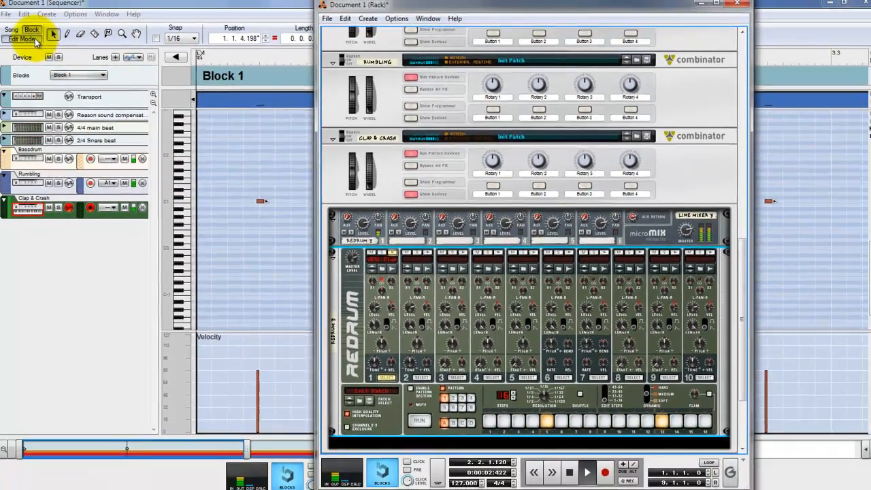
{"action": "left_click", "coordinate": [30, 41]}
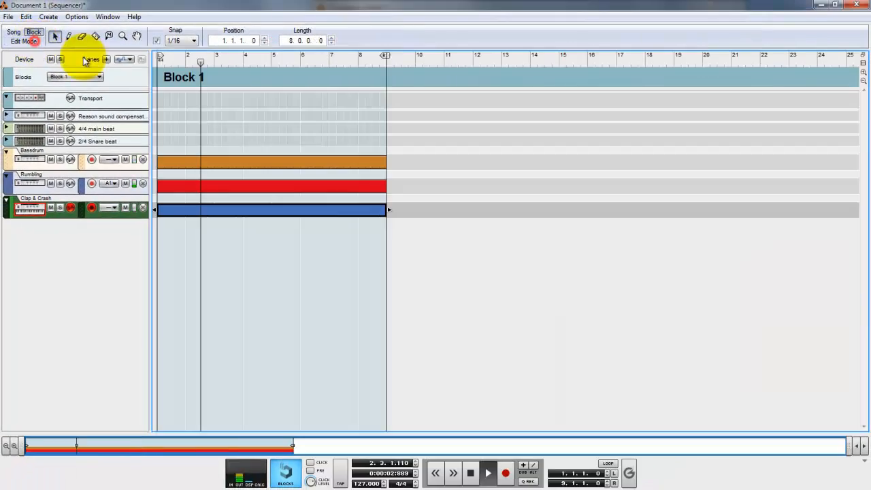
{"action": "key", "text": "alt+Tab"}
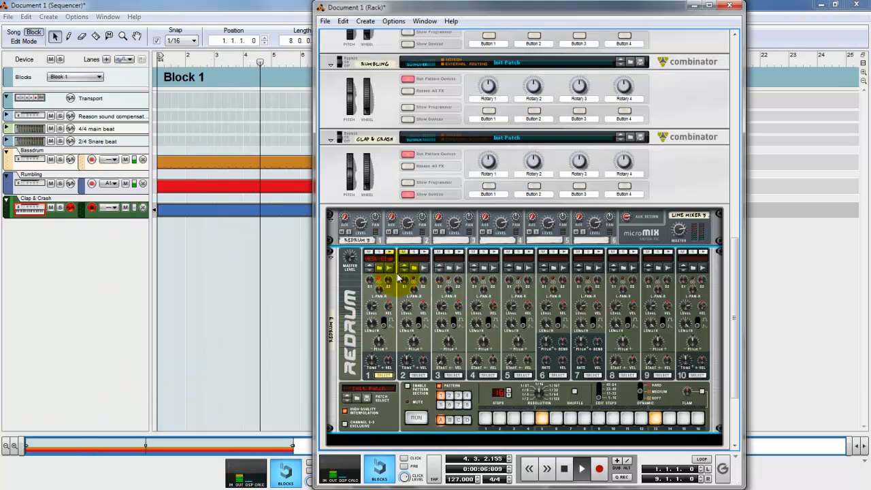
On the back of Redrum 3, cable channel 1's Gate Out to channel 2's Gate In and channel 2's Gate Out to channel 3's Gate In.
{"action": "key", "text": "Tab"}
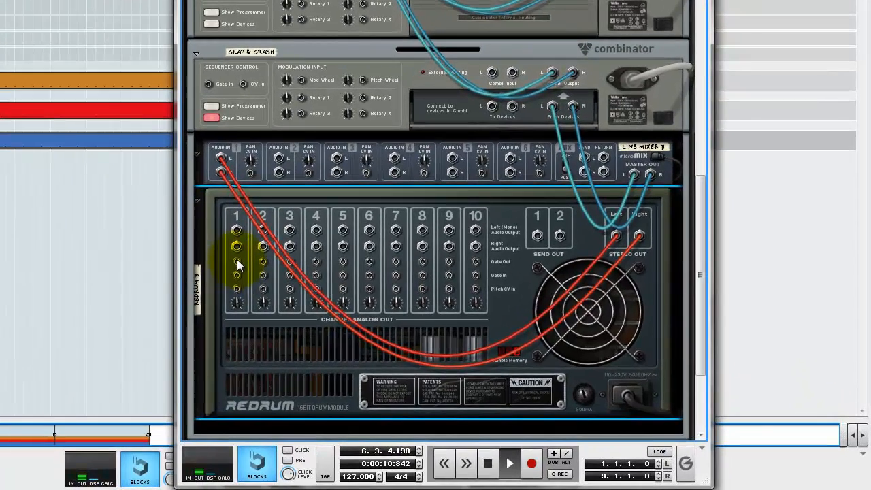
{"action": "left_click_drag", "start_coordinate": [363, 307], "coordinate": [387, 322]}
{"action": "left_click_drag", "start_coordinate": [263, 278], "coordinate": [289, 276]}
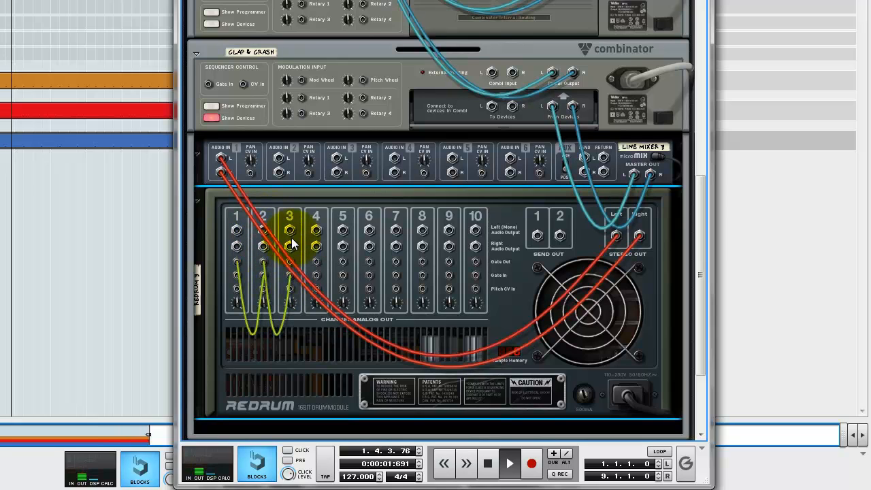
{"action": "key", "text": "Tab"}
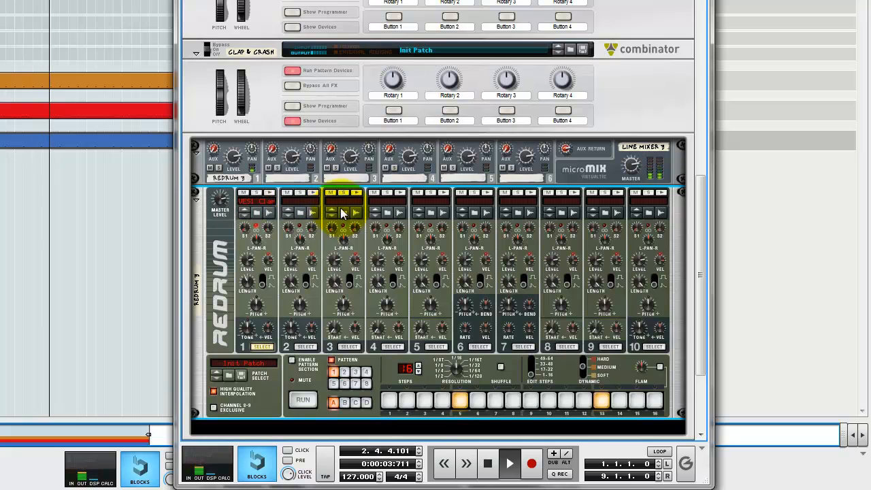
Audition VES1 Claps 104, 103 and 106 for Redrum channel 2 and load VES1 Claps 106.wav.
{"action": "left_click", "coordinate": [302, 214]}
{"action": "scroll", "coordinate": [409, 194], "scroll_direction": "down", "scroll_amount": 20}
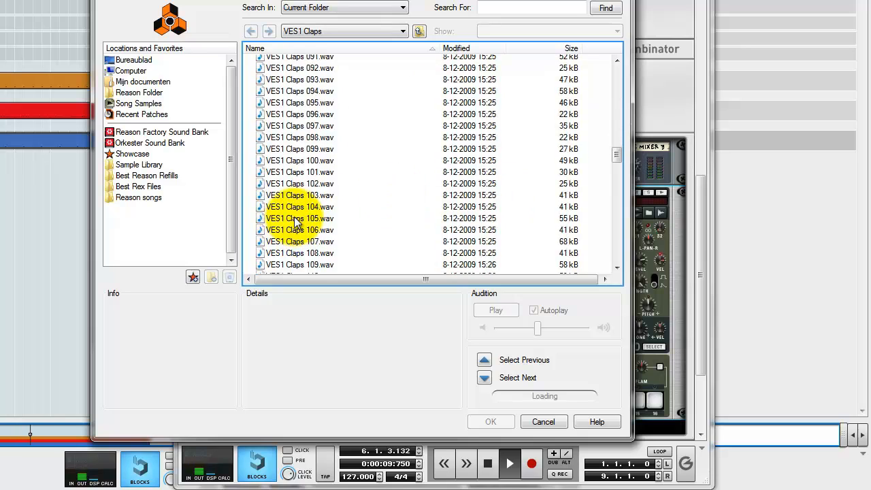
{"action": "left_click", "coordinate": [300, 209]}
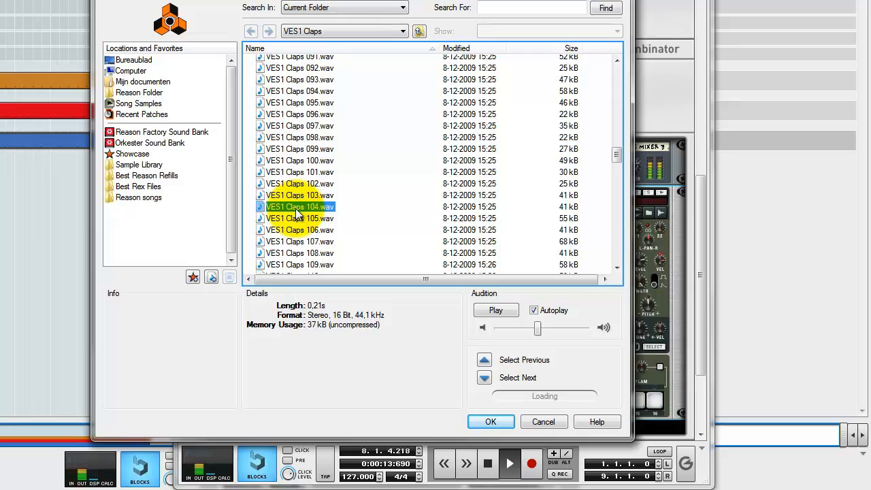
{"action": "left_click", "coordinate": [300, 196]}
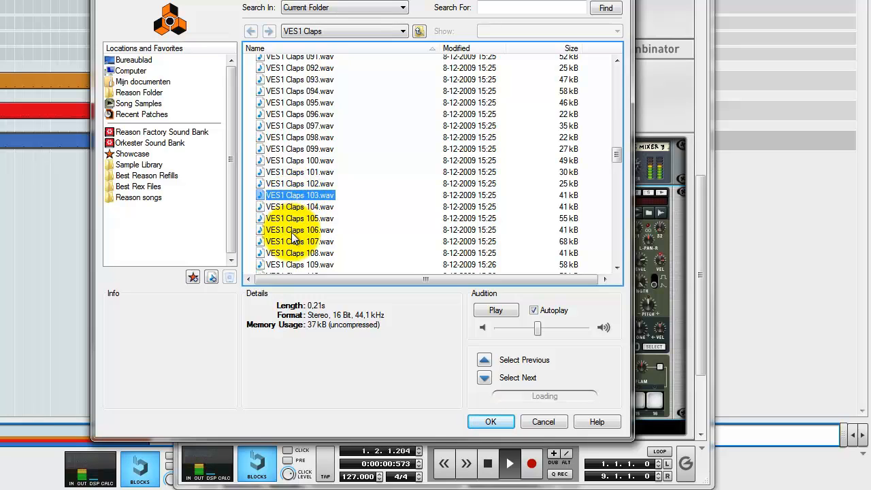
{"action": "left_click", "coordinate": [298, 230]}
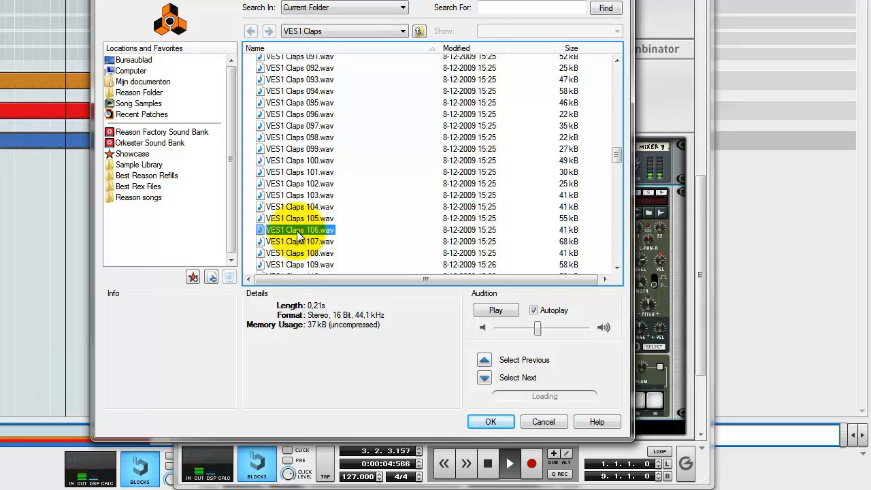
{"action": "double_click", "coordinate": [298, 230]}
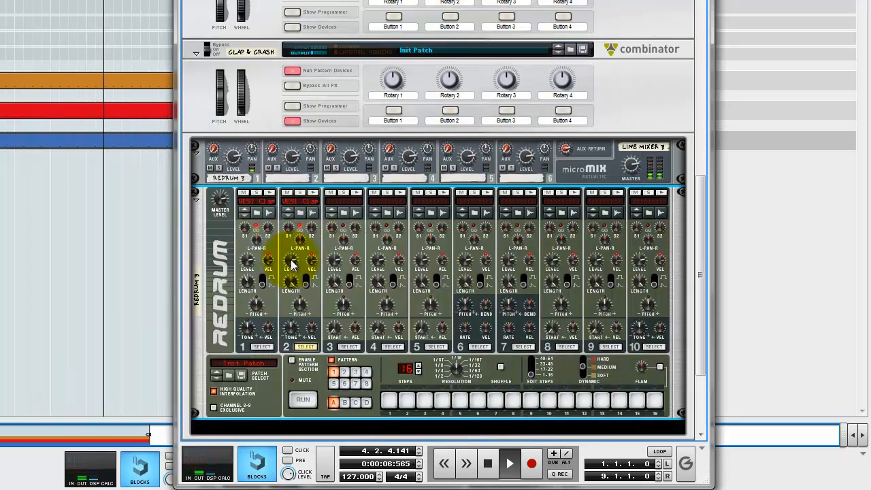
{"action": "left_click", "coordinate": [303, 398]}
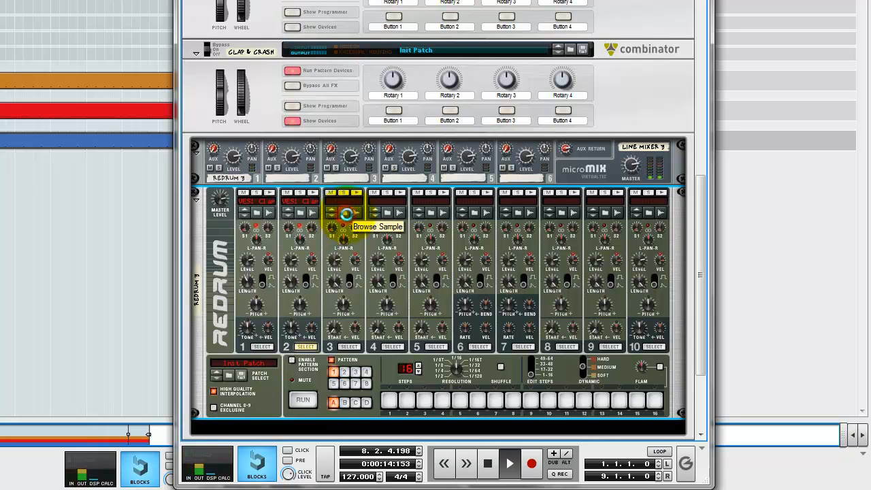
Open the VES1 Snare folder in Vengeance Electro Shock 01, audition snares 013 and 023, and load VES1 Snare 023.wav into Redrum channel 3.
{"action": "left_click", "coordinate": [345, 214]}
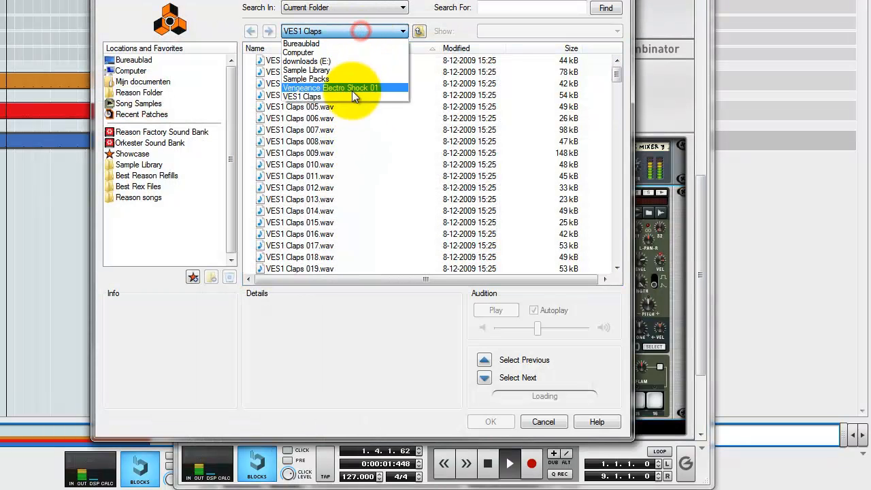
{"action": "left_click", "coordinate": [351, 89]}
{"action": "left_click", "coordinate": [299, 142]}
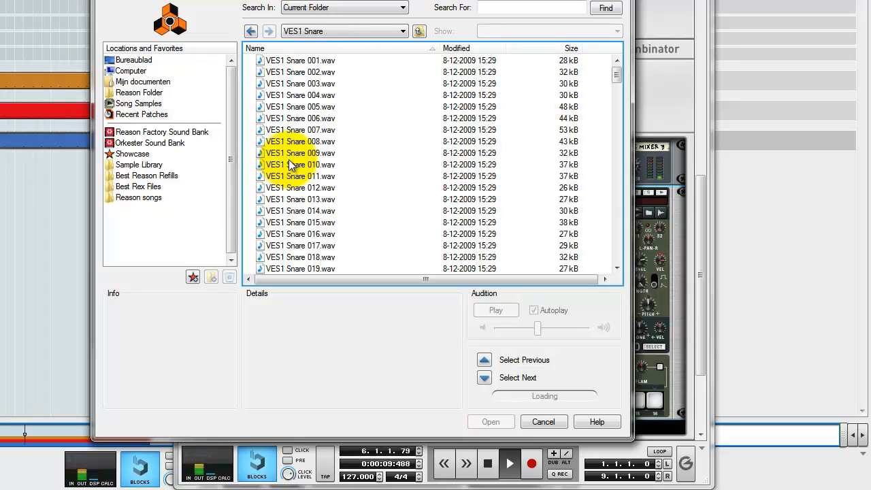
{"action": "left_click", "coordinate": [306, 198]}
{"action": "scroll", "coordinate": [341, 180], "scroll_direction": "down", "scroll_amount": 3}
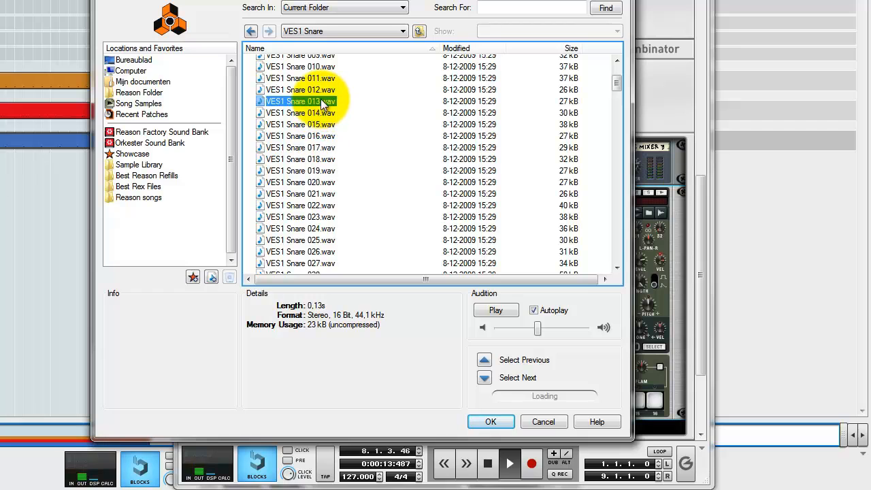
{"action": "left_click", "coordinate": [316, 216]}
{"action": "scroll", "coordinate": [396, 215], "scroll_direction": "down", "scroll_amount": 3}
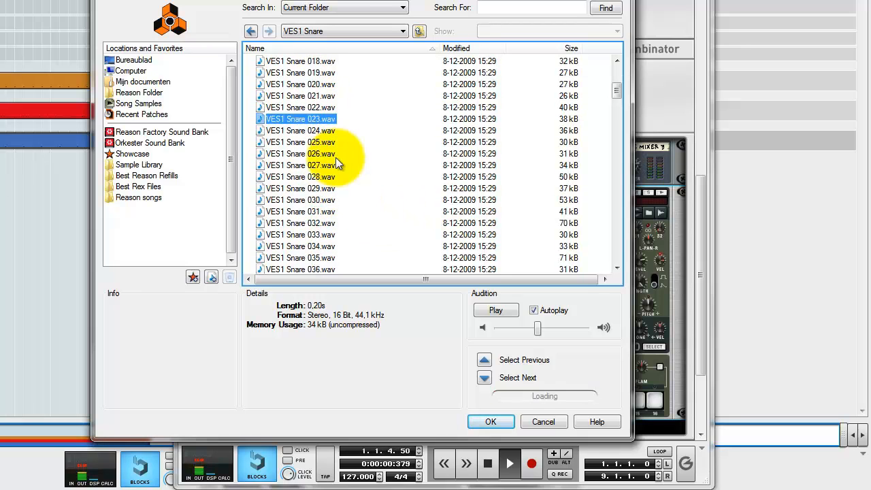
{"action": "double_click", "coordinate": [316, 118]}
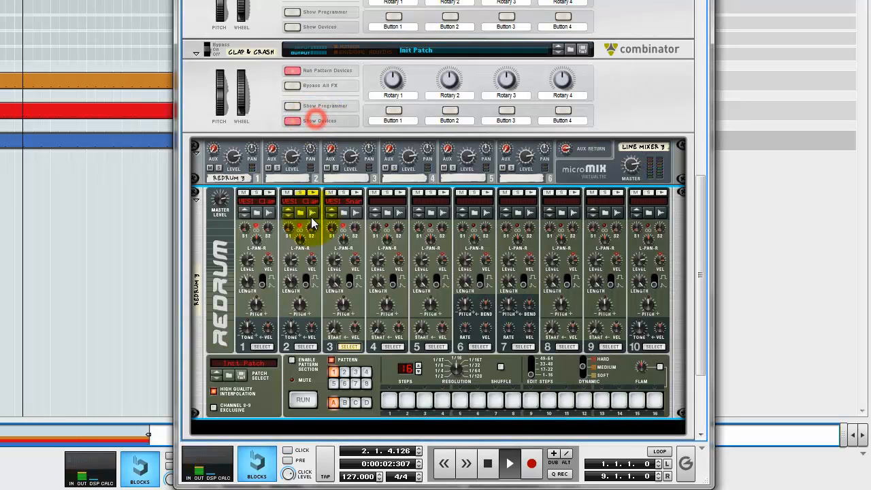
Lower the level of the snare on Redrum channel 3.
{"action": "left_click", "coordinate": [333, 279]}
{"action": "left_click_drag", "start_coordinate": [340, 354], "coordinate": [345, 383]}
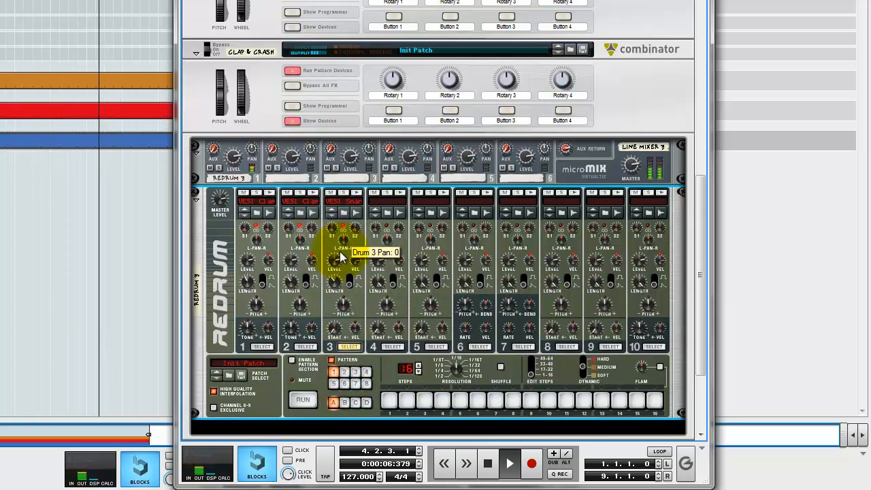
{"action": "left_click_drag", "start_coordinate": [334, 258], "coordinate": [341, 294]}
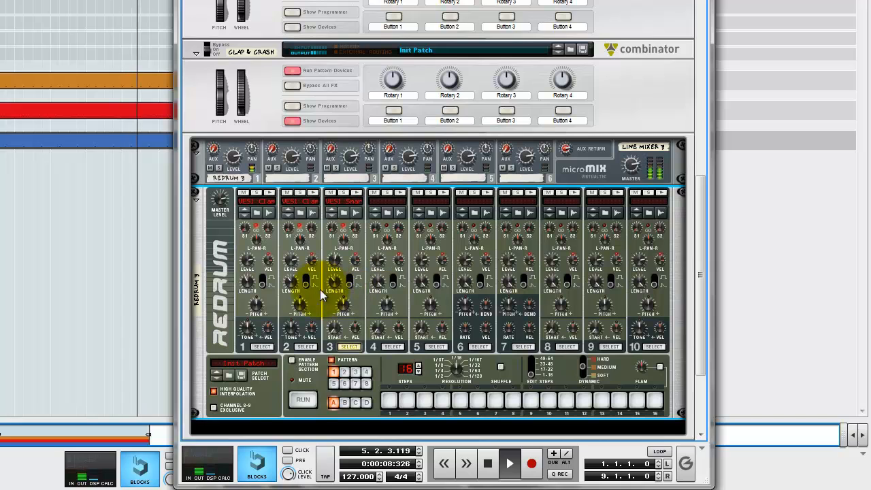
Create an MClass Equalizer for Redrum 3 inside the Clap & Crash Combinator.
{"action": "scroll", "coordinate": [316, 320], "scroll_direction": "down", "scroll_amount": 4}
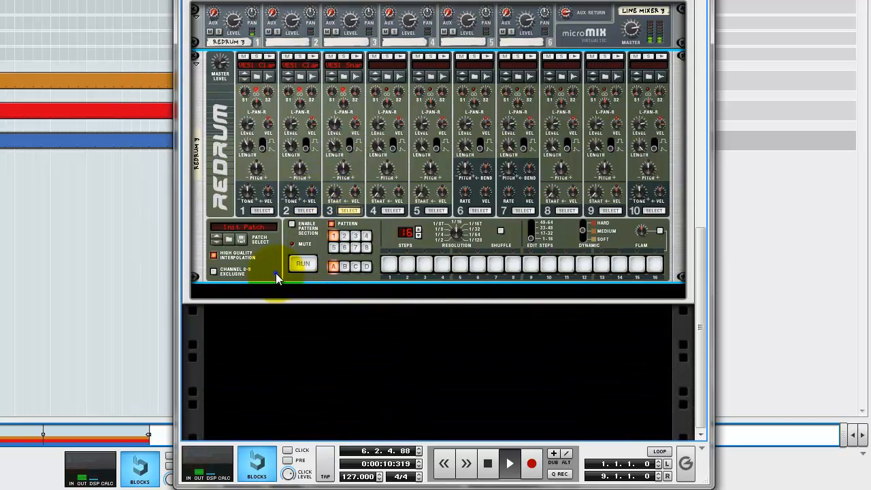
{"action": "right_click", "coordinate": [281, 285]}
{"action": "mouse_move", "coordinate": [383, 18]}
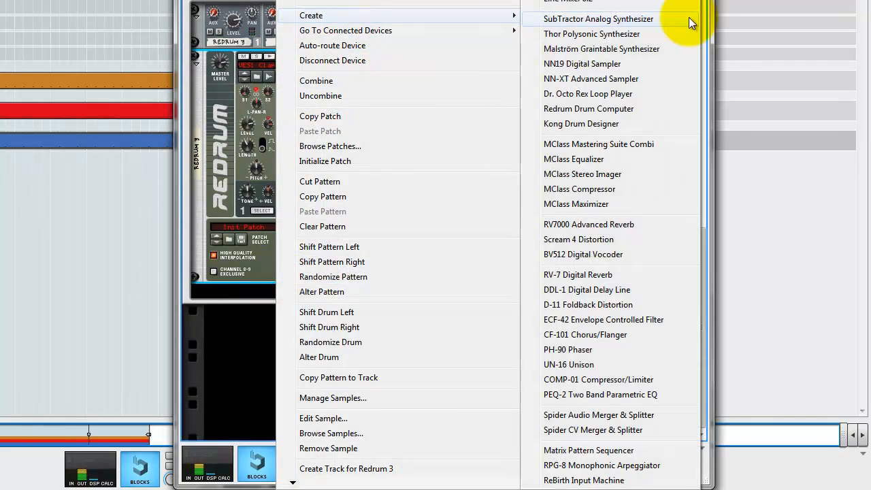
{"action": "left_click", "coordinate": [617, 161]}
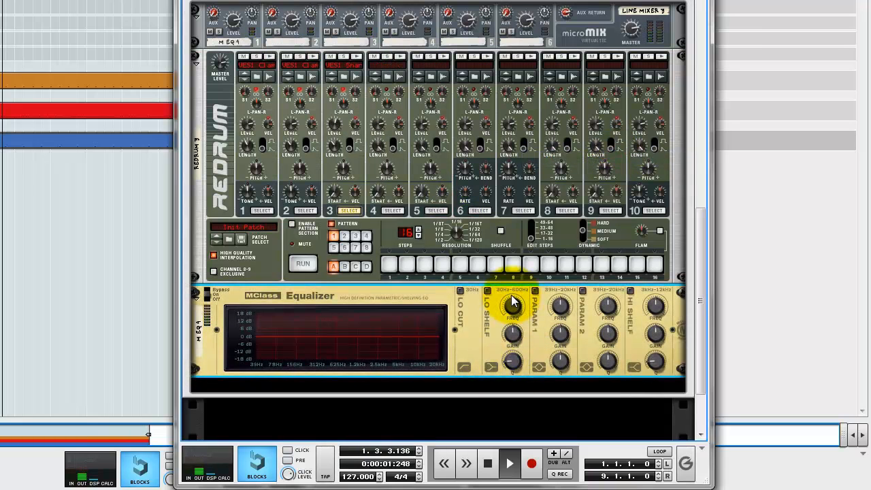
Enable the equalizer's Param 1 band, set its frequency to 123.1 Hz and cut its gain slightly.
{"action": "left_click", "coordinate": [535, 290]}
{"action": "left_click_drag", "start_coordinate": [560, 308], "coordinate": [568, 365]}
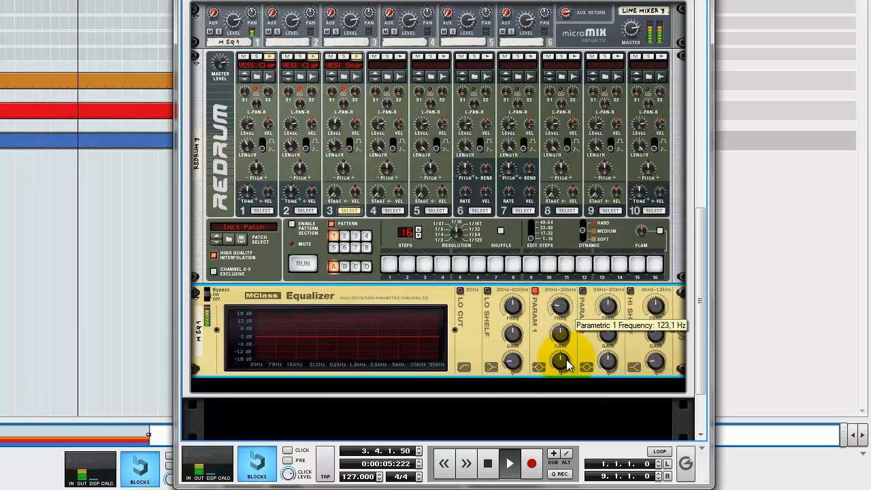
{"action": "left_click_drag", "start_coordinate": [561, 334], "coordinate": [562, 365]}
Enable the equalizer's Param 2 band with a slight boost at 4.000 kHz and a Q of 4.5.
{"action": "left_click", "coordinate": [583, 291]}
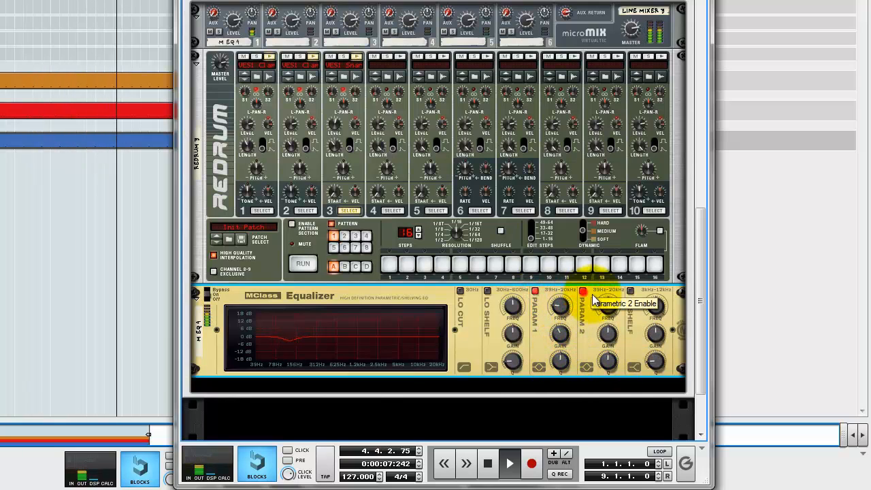
{"action": "left_click_drag", "start_coordinate": [618, 267], "coordinate": [619, 265]}
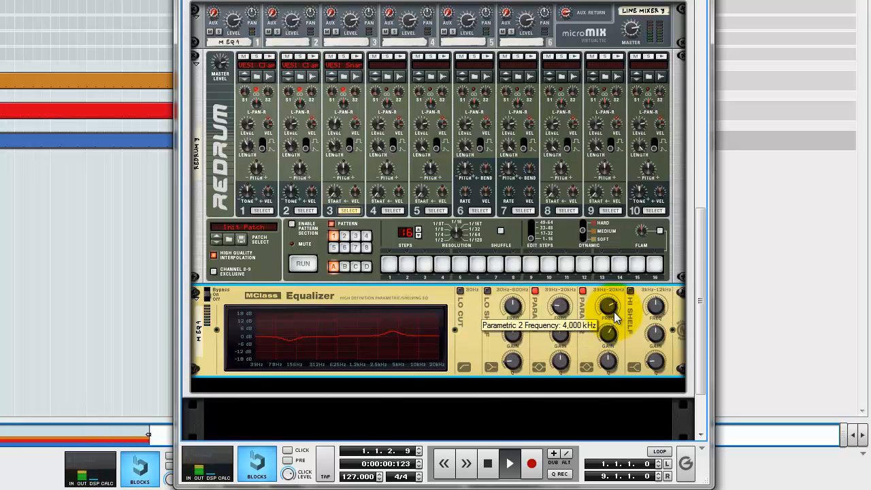
{"action": "left_click_drag", "start_coordinate": [606, 373], "coordinate": [608, 381]}
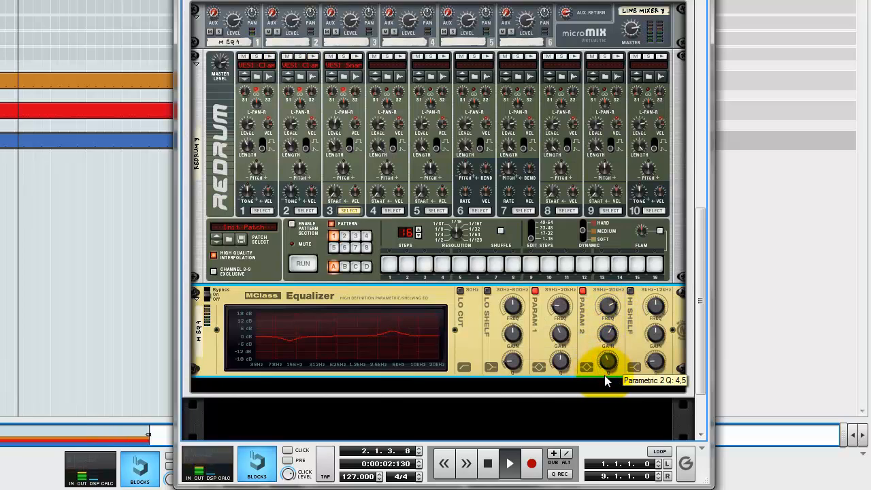
Create an MClass Compressor after the equalizer in the Clap & Crash Combinator.
{"action": "right_click", "coordinate": [473, 353]}
{"action": "mouse_move", "coordinate": [521, 204]}
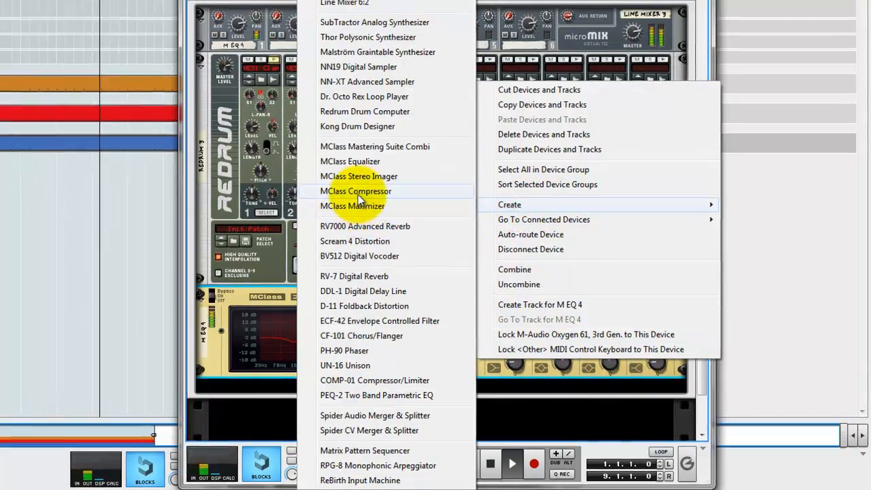
{"action": "left_click", "coordinate": [352, 189]}
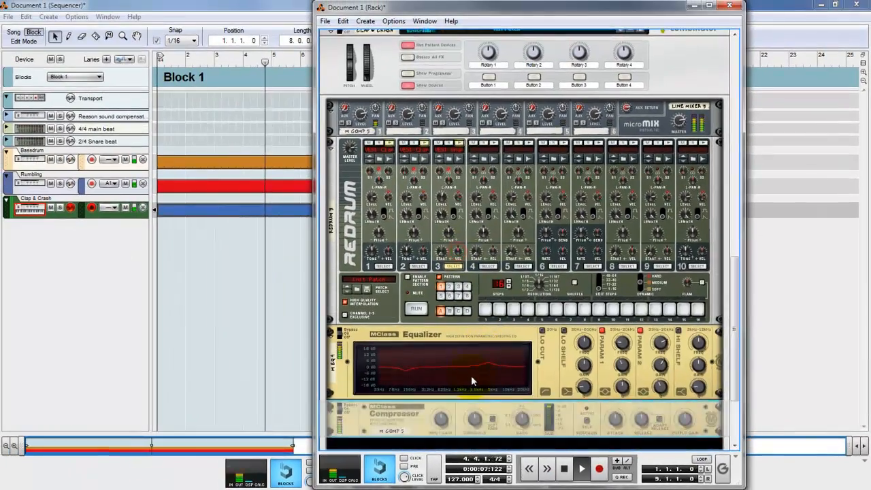
{"action": "scroll", "coordinate": [473, 381], "scroll_direction": "down", "scroll_amount": 2}
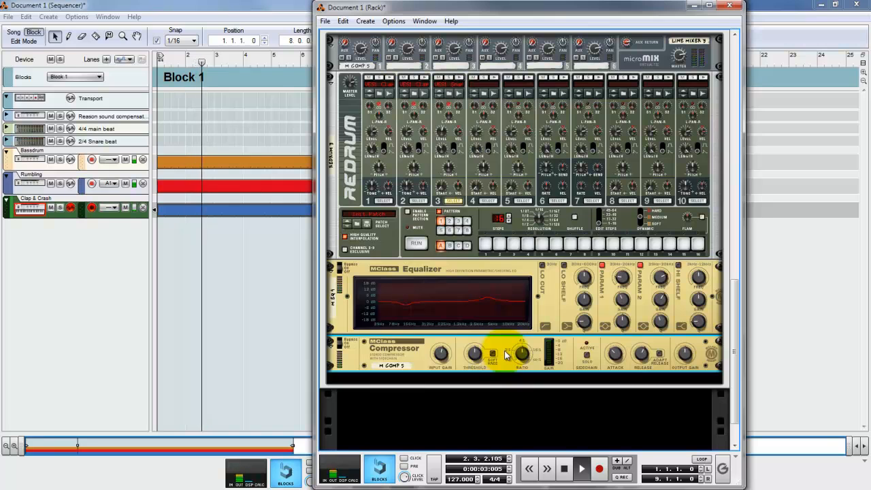
Hide the devices inside the Clap & Crash Combinator.
{"action": "scroll", "coordinate": [460, 195], "scroll_direction": "up", "scroll_amount": 3}
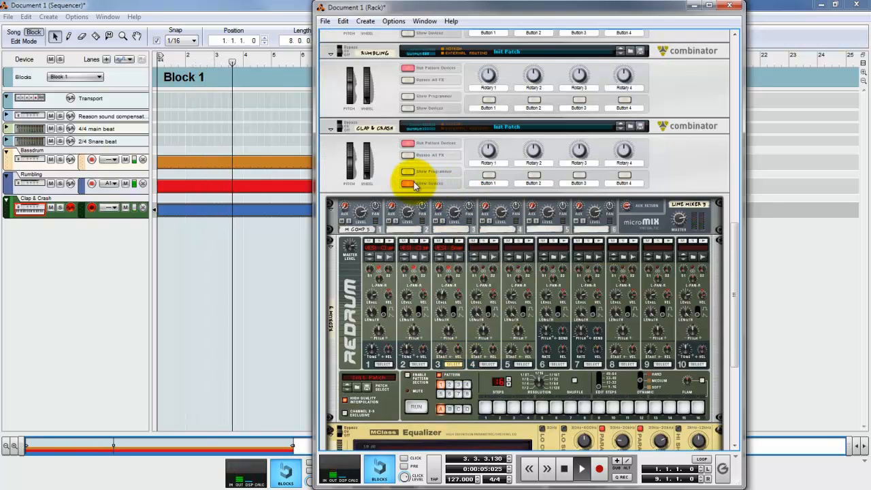
{"action": "left_click", "coordinate": [414, 185]}
{"action": "scroll", "coordinate": [403, 233], "scroll_direction": "up", "scroll_amount": 1}
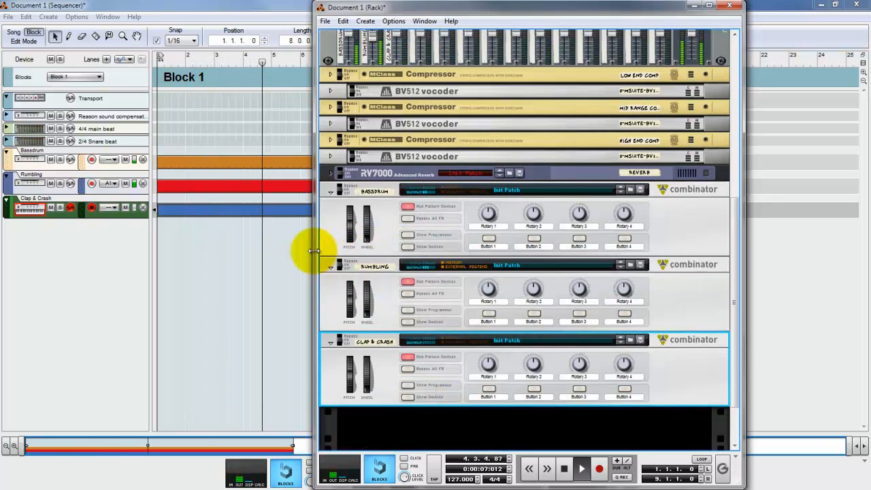
{"action": "scroll", "coordinate": [415, 135], "scroll_direction": "up", "scroll_amount": 1}
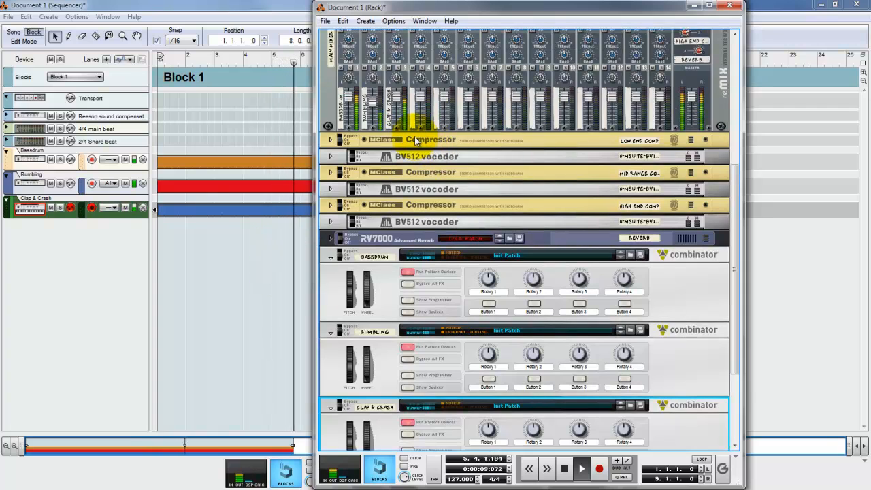
{"action": "left_click", "coordinate": [103, 316]}
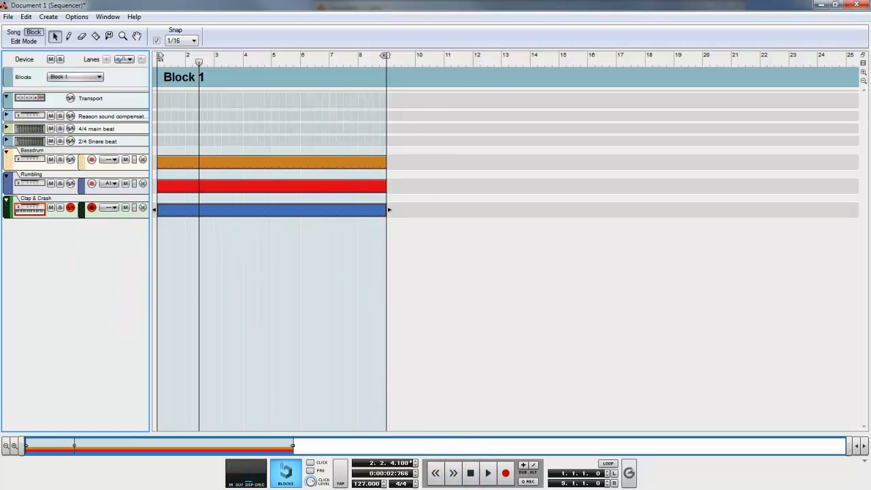
{"action": "key", "text": "alt+Tab"}
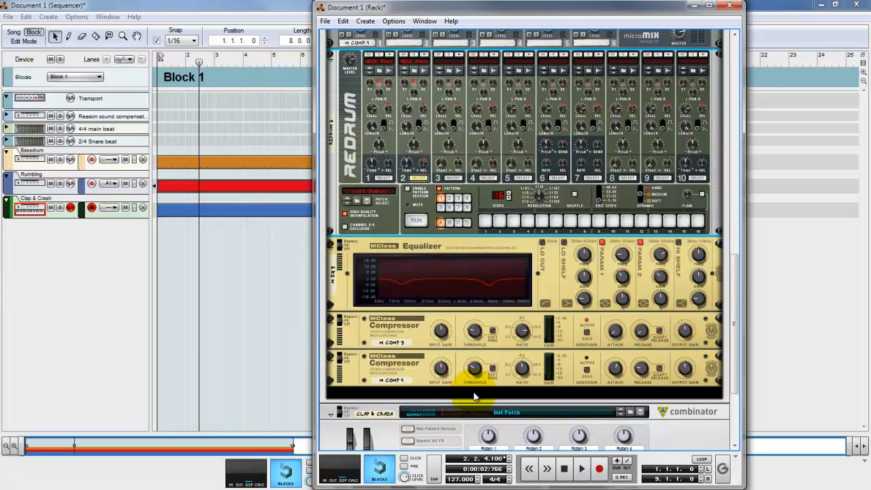